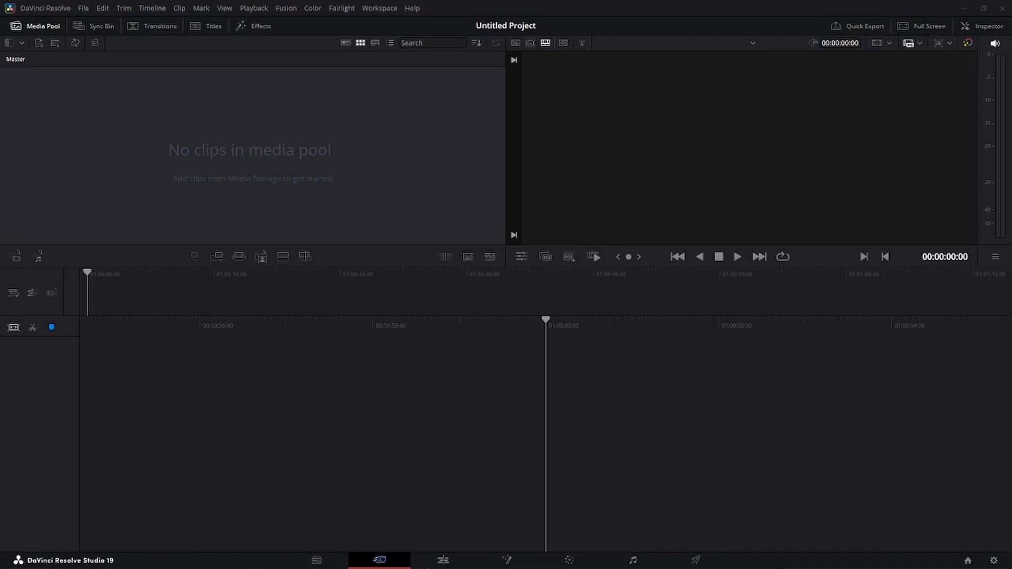
# Import the audio file Cut From Silence from the Music folder into the media pool.
pyautogui.click(82, 8)
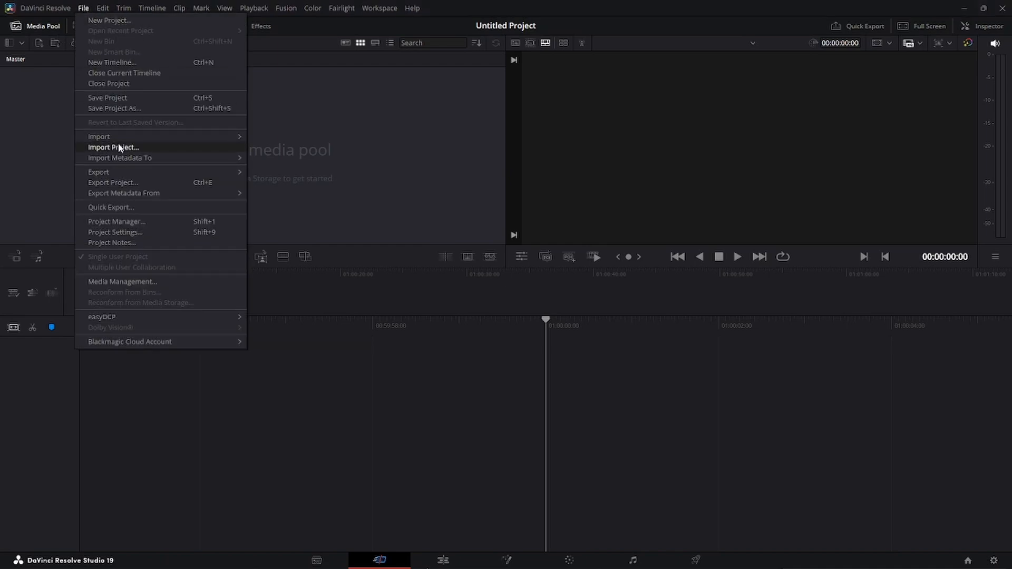
pyautogui.moveTo(129, 138)
pyautogui.click(271, 147)
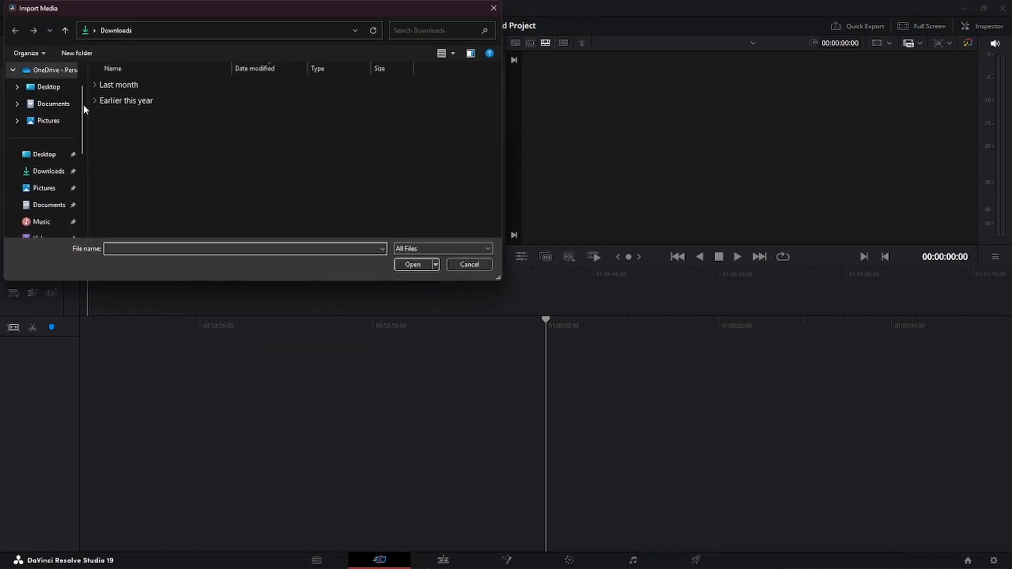
pyautogui.click(35, 219)
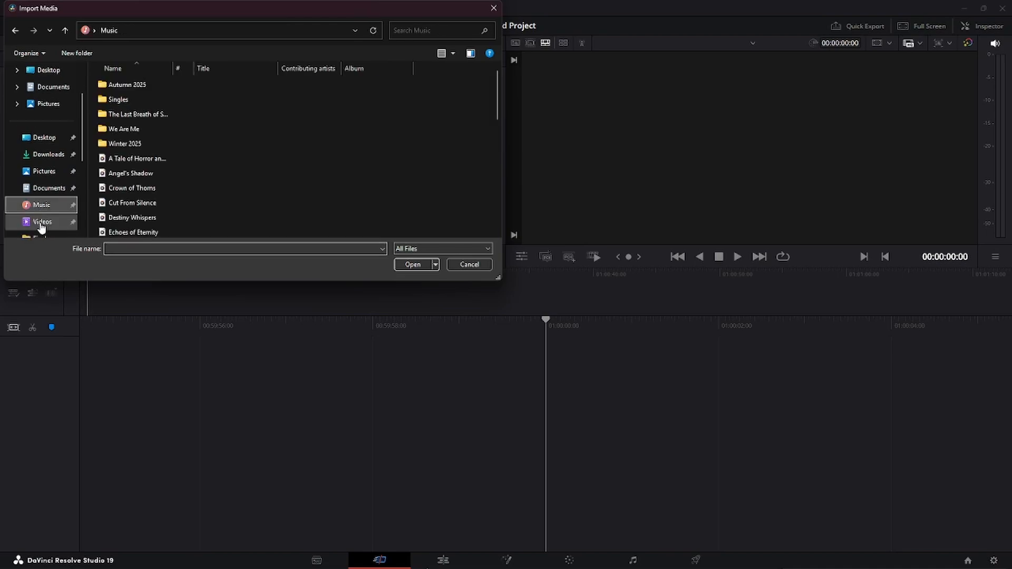
pyautogui.click(145, 204)
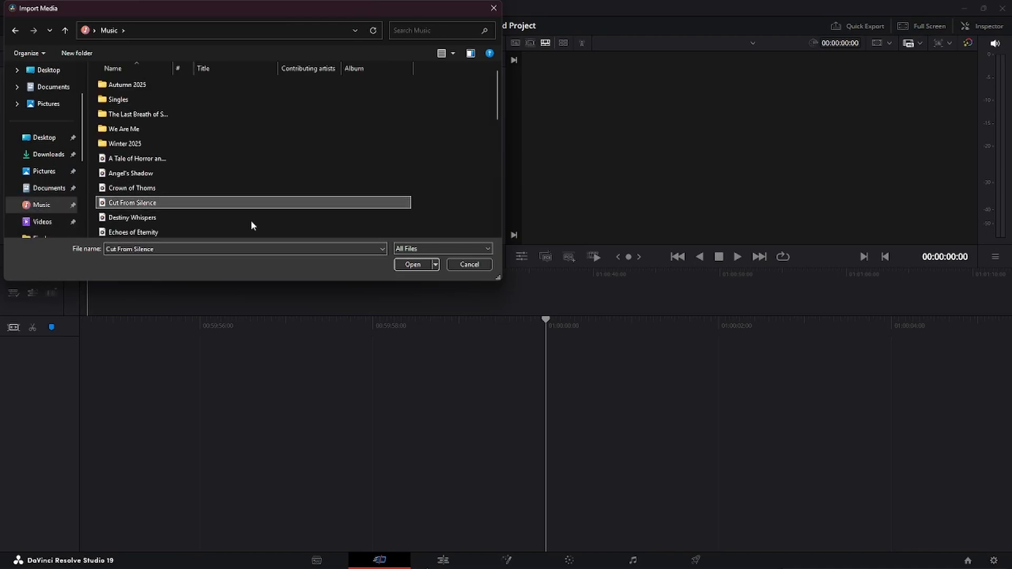
pyautogui.click(413, 265)
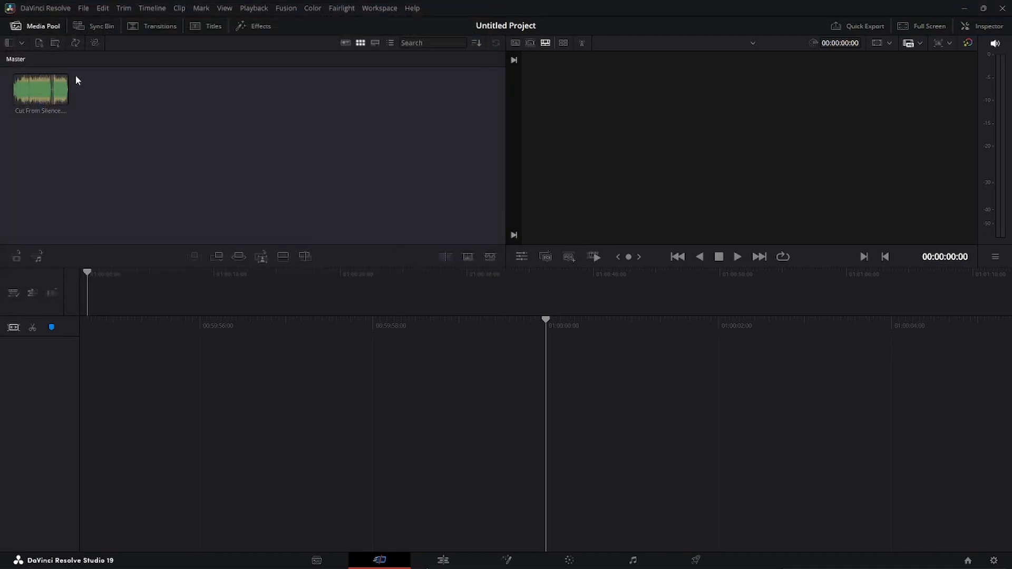
# Import the image Leonardo_Anime_XL_A_powerful_elegant_female_figure_standing_in_2 from the Final > Keep folder on the Desktop.
pyautogui.click(83, 8)
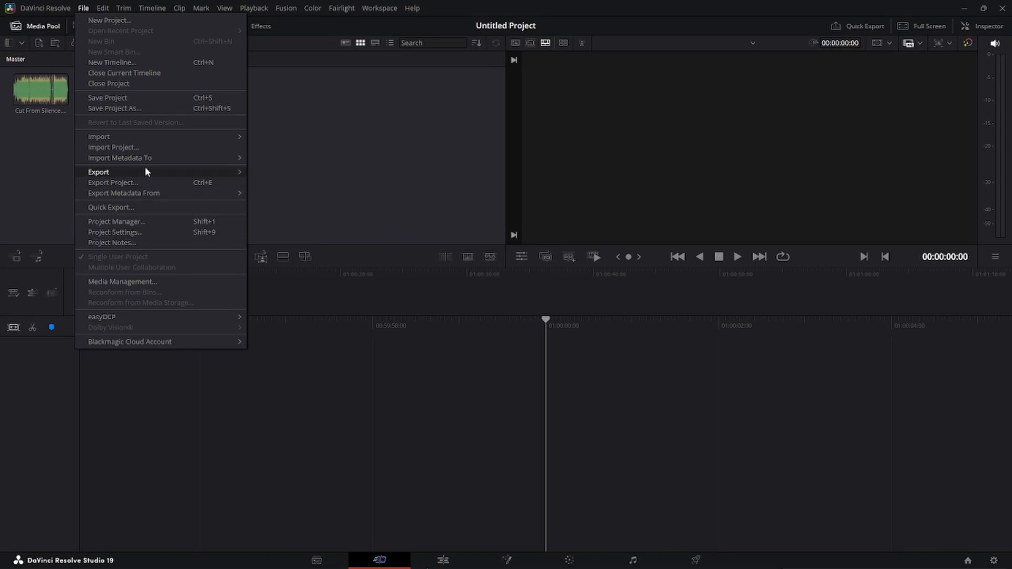
pyautogui.moveTo(220, 135)
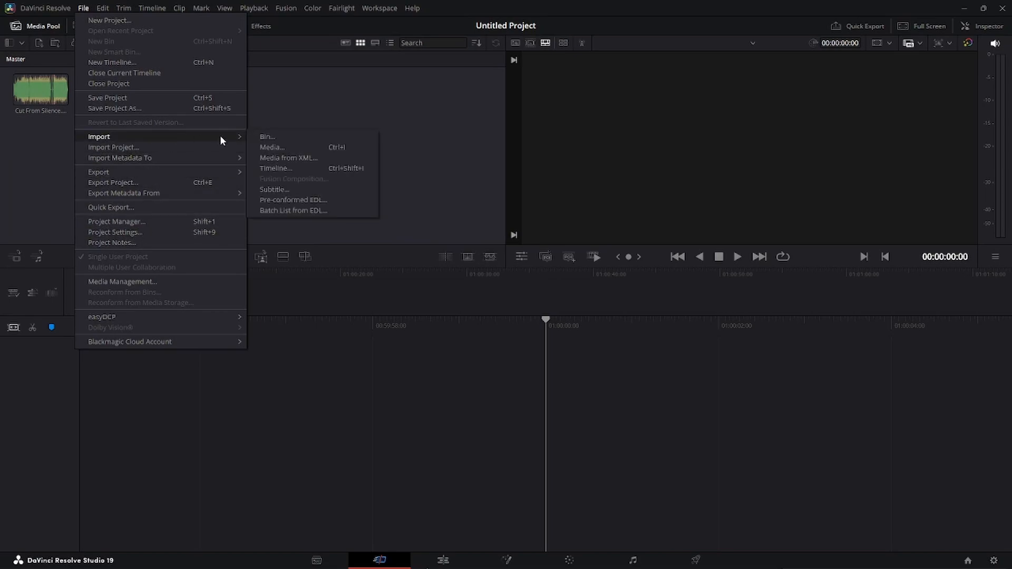
pyautogui.click(300, 148)
pyautogui.scroll(-1, 45, 225)
pyautogui.click(48, 209)
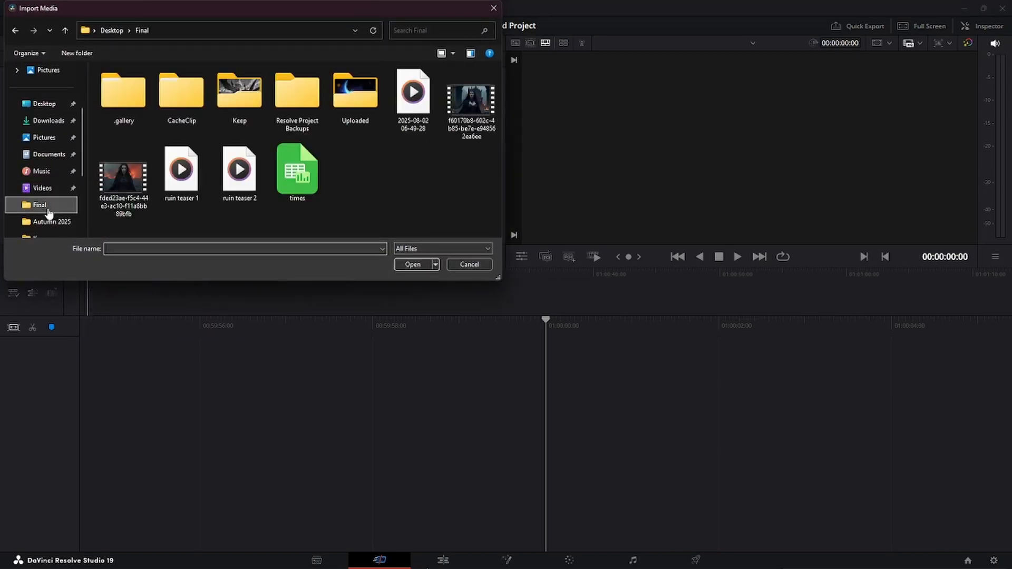
pyautogui.doubleClick(240, 93)
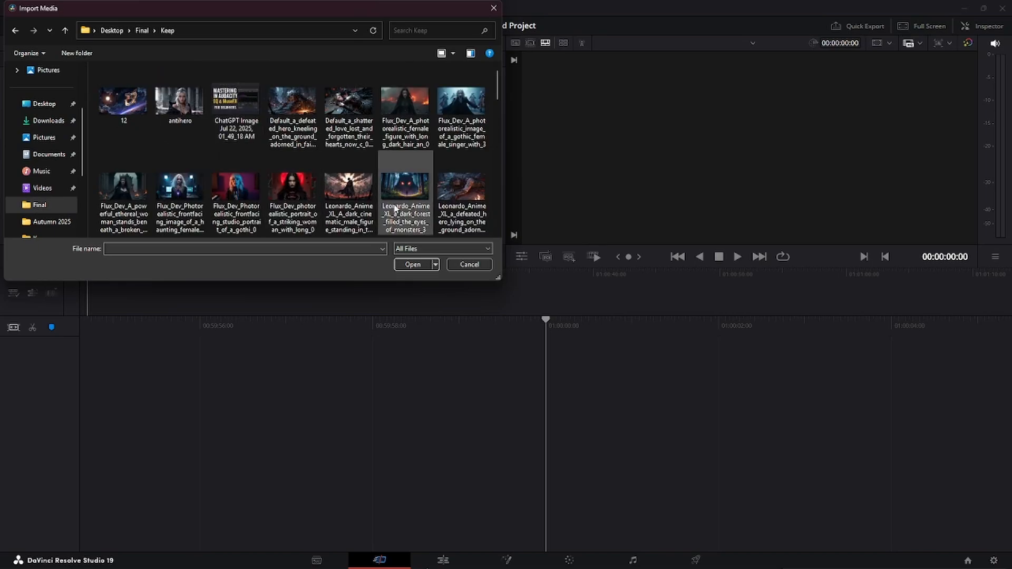
pyautogui.scroll(-1, 397, 190)
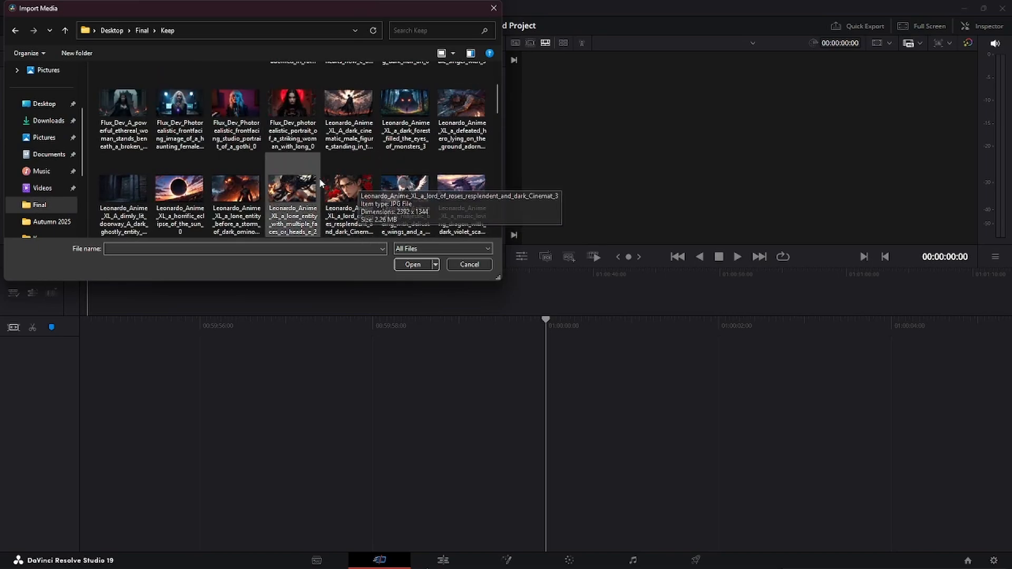
pyautogui.scroll(-1, 329, 186)
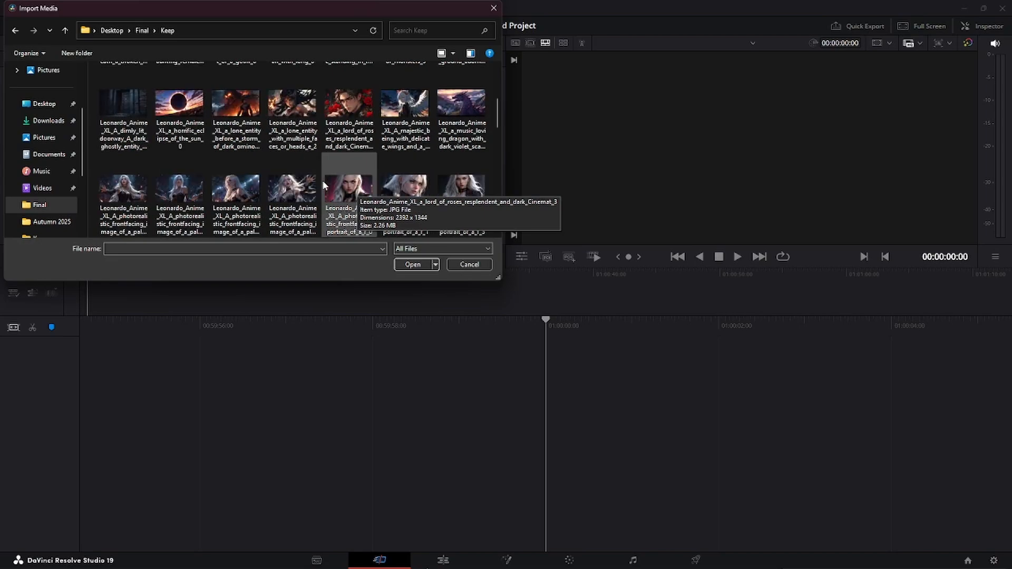
pyautogui.scroll(-1, 344, 174)
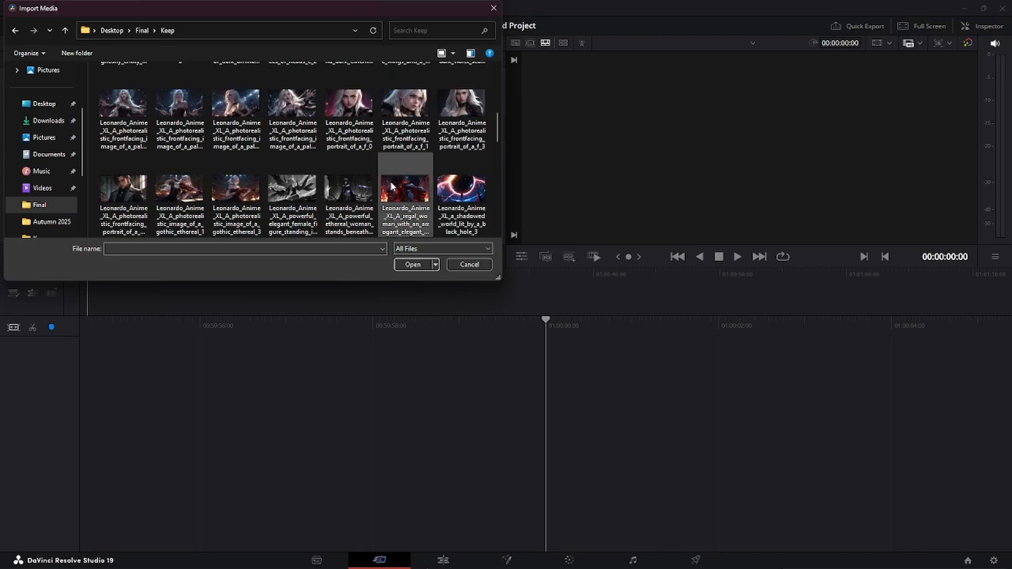
pyautogui.click(292, 189)
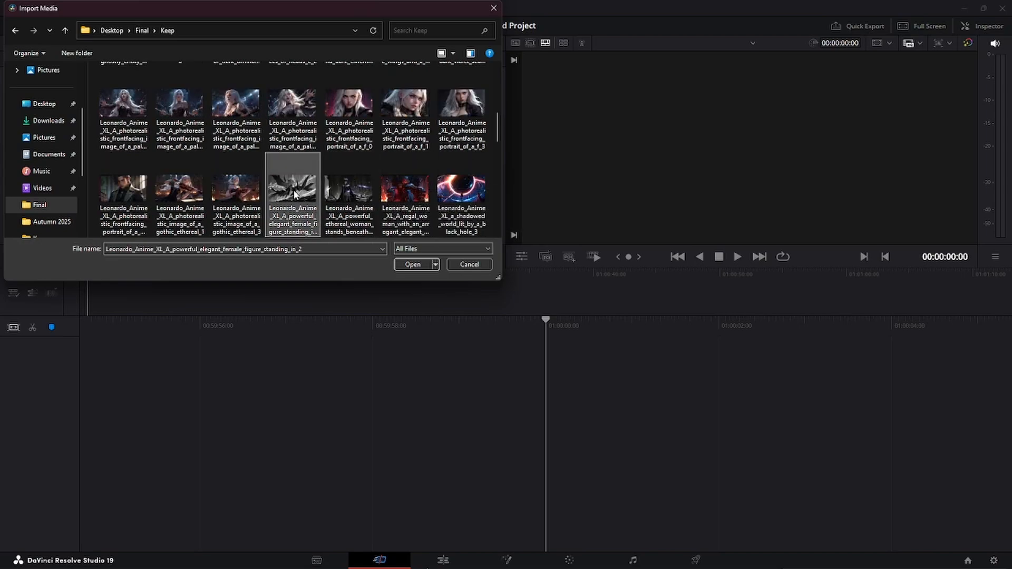
pyautogui.click(419, 264)
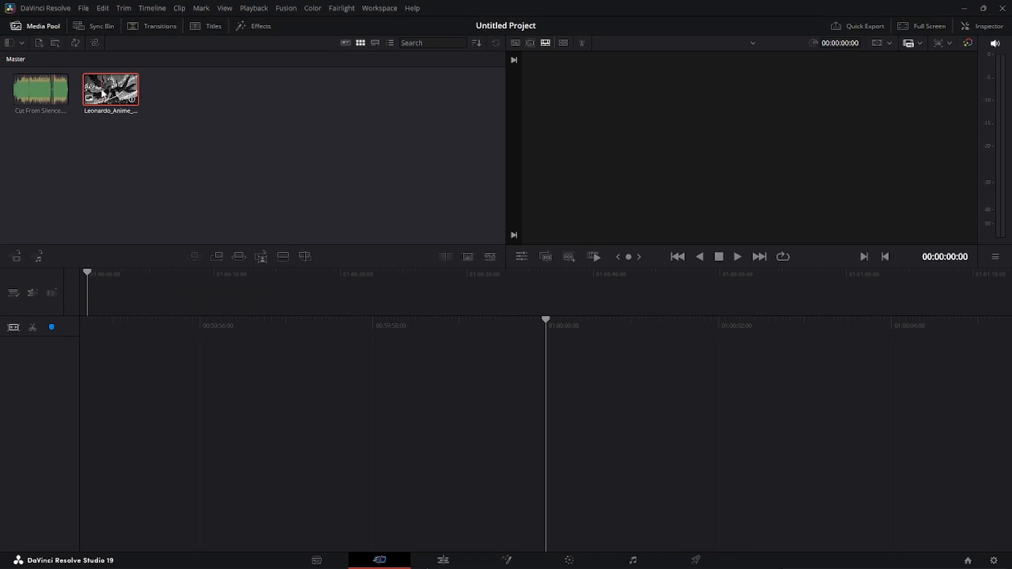
# Place the image at the timeline start with the song beneath it, and extend the image clip to 00:02:42:00.
pyautogui.moveTo(104, 91); pyautogui.dragTo(664, 474)
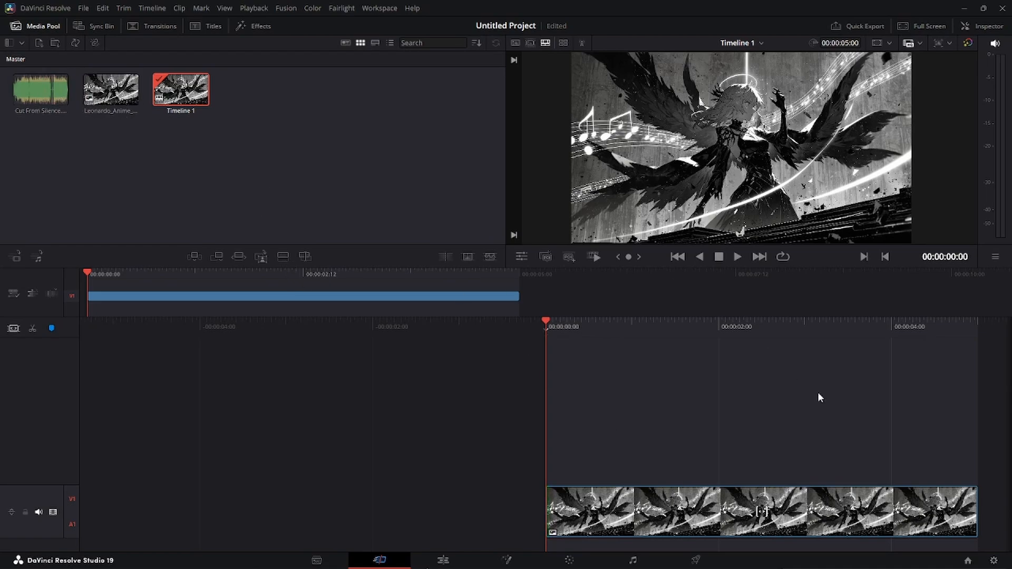
pyautogui.moveTo(53, 87); pyautogui.dragTo(547, 548)
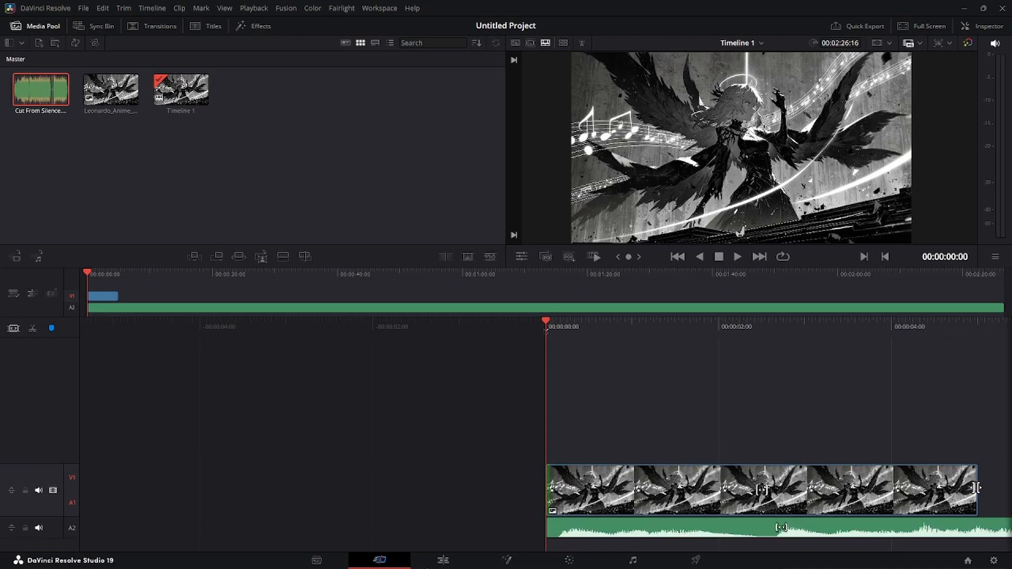
pyautogui.moveTo(971, 490); pyautogui.dragTo(1007, 462)
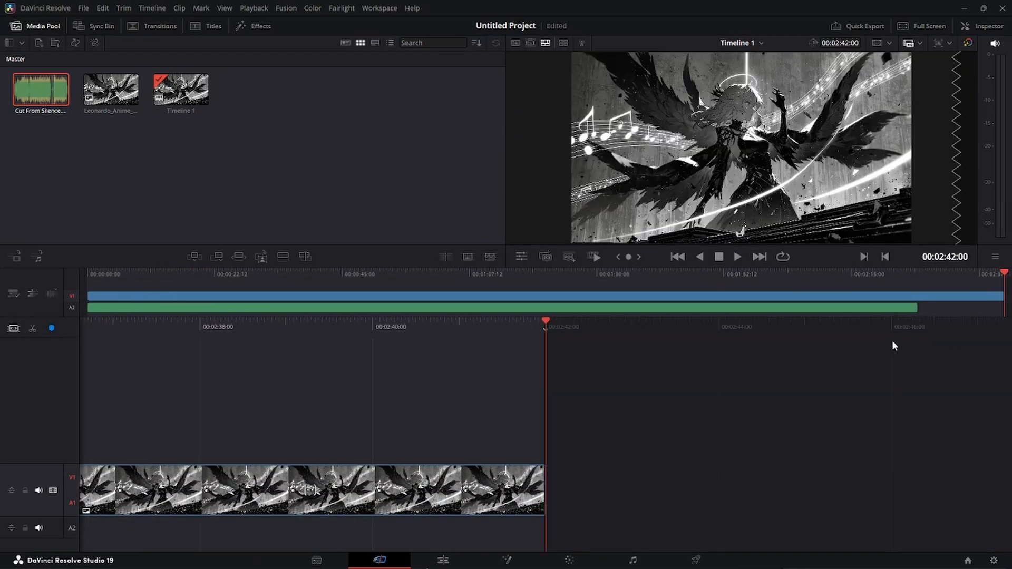
# Split the image clip at the song's end, 00:02:26:16, and cut away the part beyond it.
pyautogui.click(921, 273)
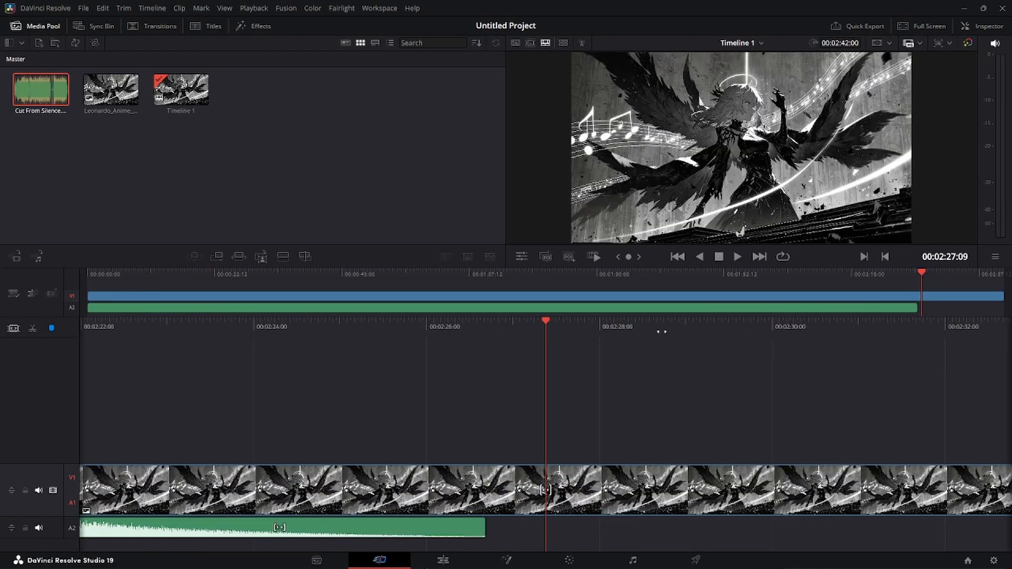
pyautogui.moveTo(610, 330); pyautogui.dragTo(666, 319)
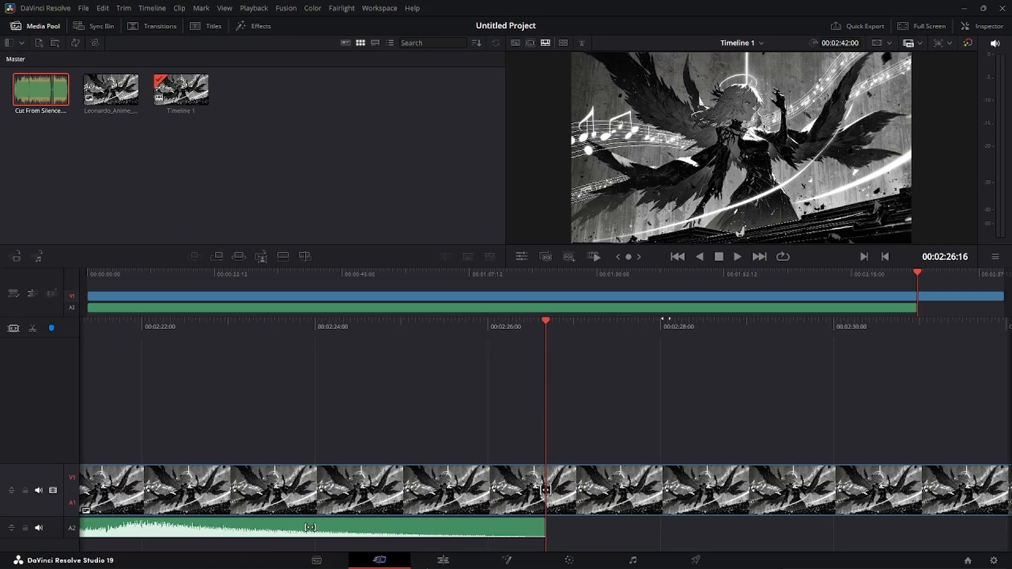
pyautogui.click(32, 327)
pyautogui.rightClick(579, 498)
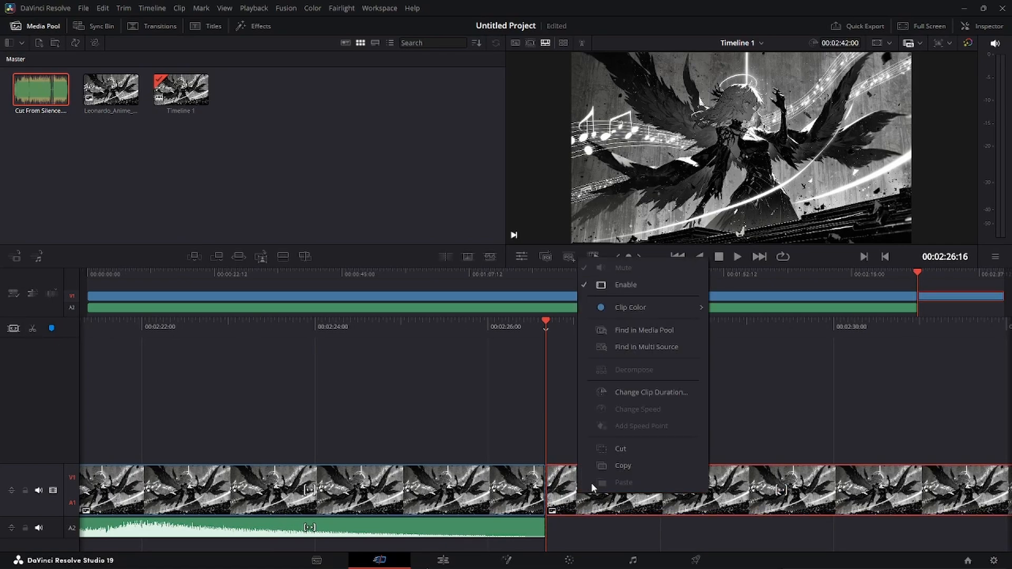
pyautogui.click(617, 449)
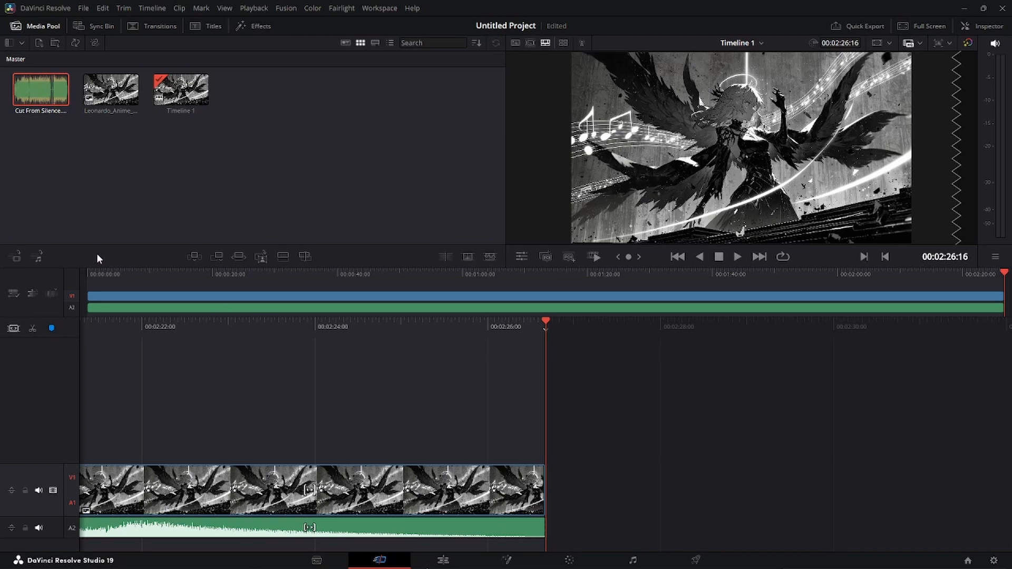
# From the timeline start, create subtitles from the audio using the Subtitle Default preset, single lines and a 42-character maximum.
pyautogui.click(88, 281)
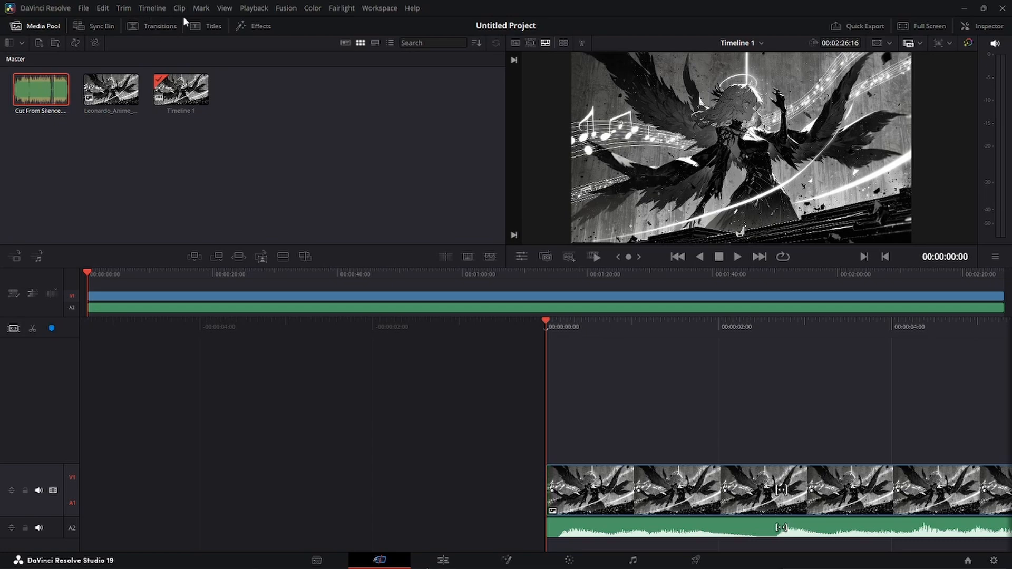
pyautogui.click(156, 8)
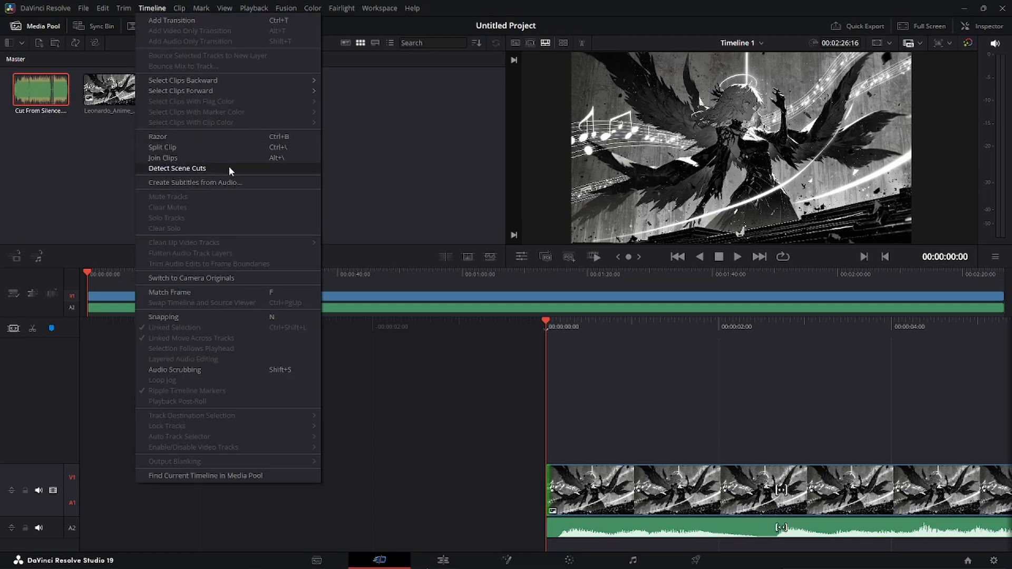
pyautogui.click(210, 184)
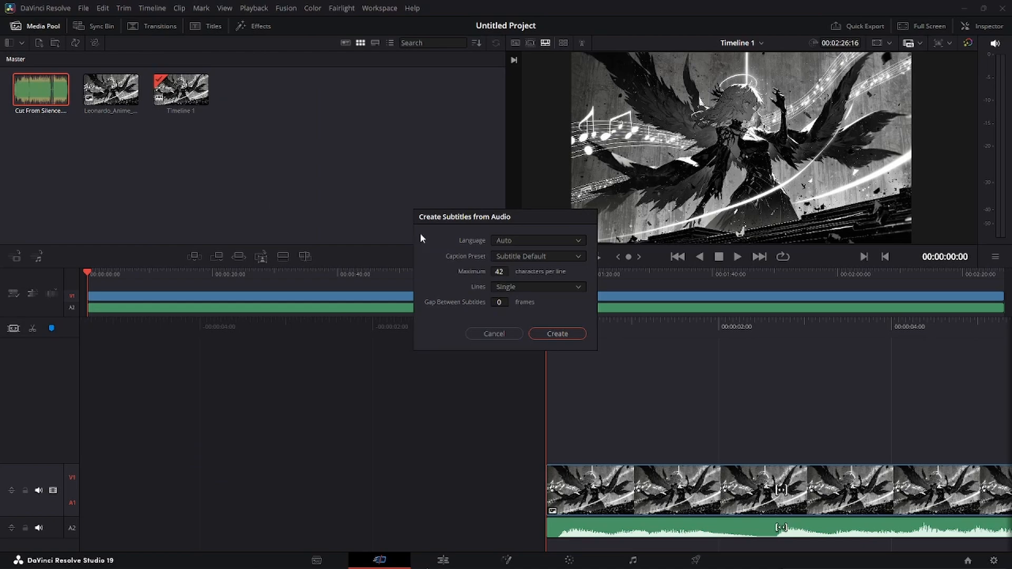
pyautogui.click(543, 239)
pyautogui.click(548, 239)
pyautogui.click(564, 334)
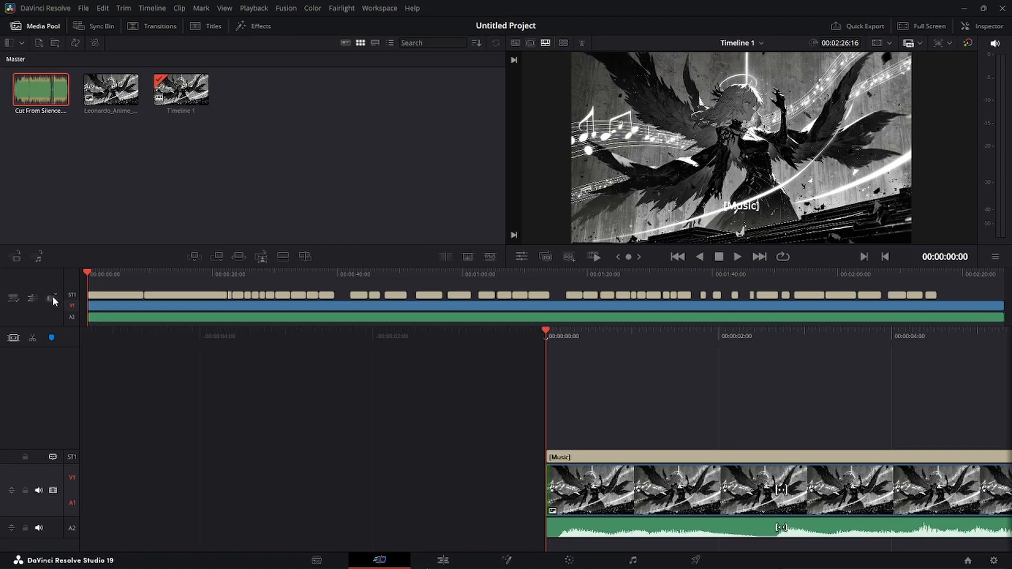
# Show the subtitle track's captions in the Inspector and clear the text of the first caption, [Music].
pyautogui.click(73, 296)
pyautogui.click(983, 27)
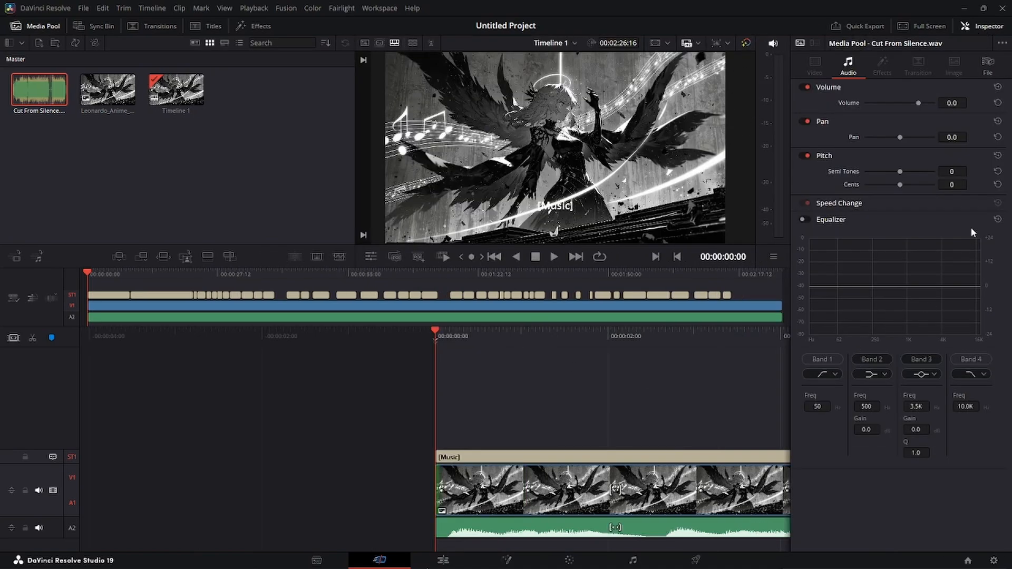
pyautogui.click(73, 295)
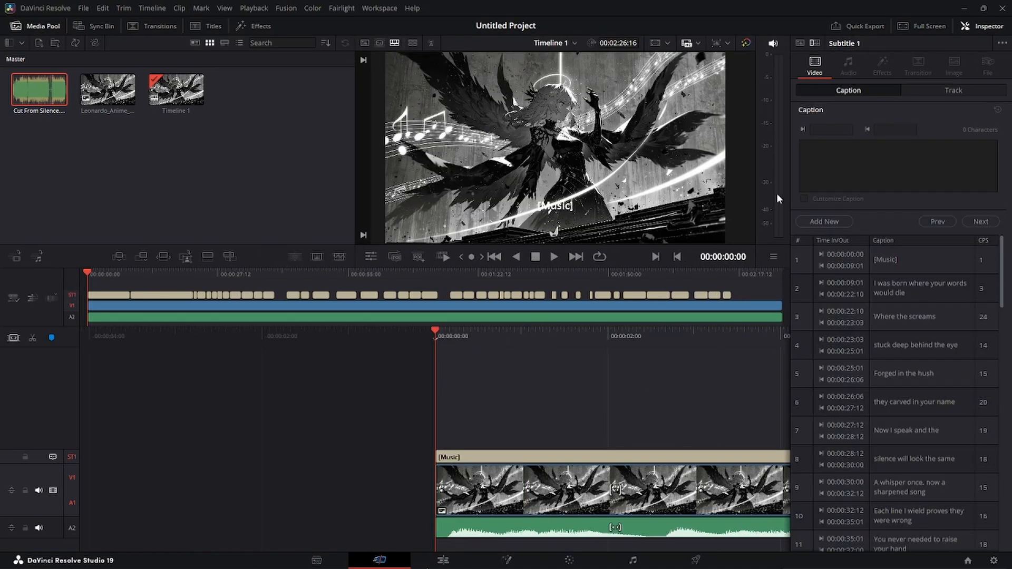
pyautogui.click(913, 265)
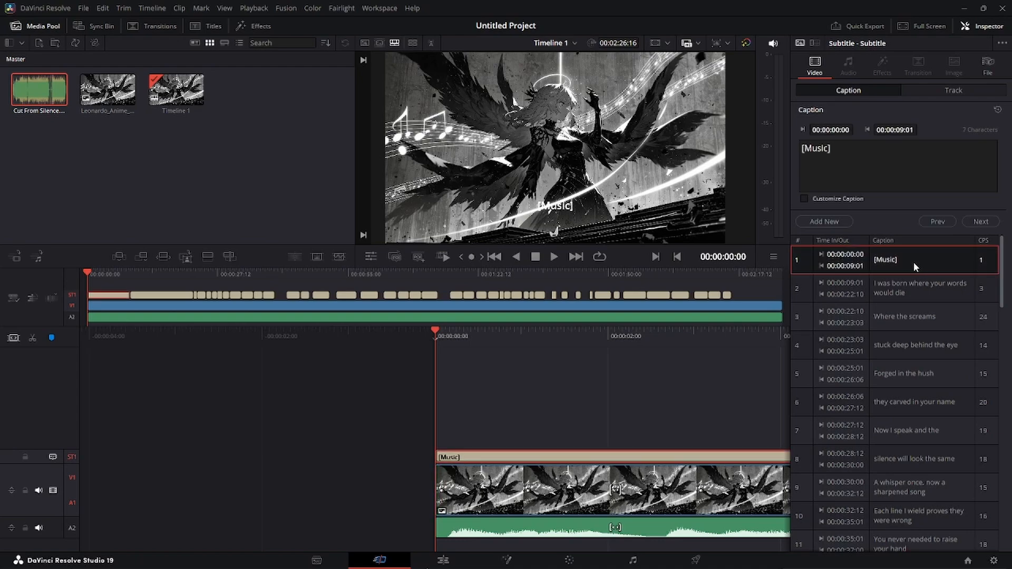
pyautogui.tripleClick(861, 168)
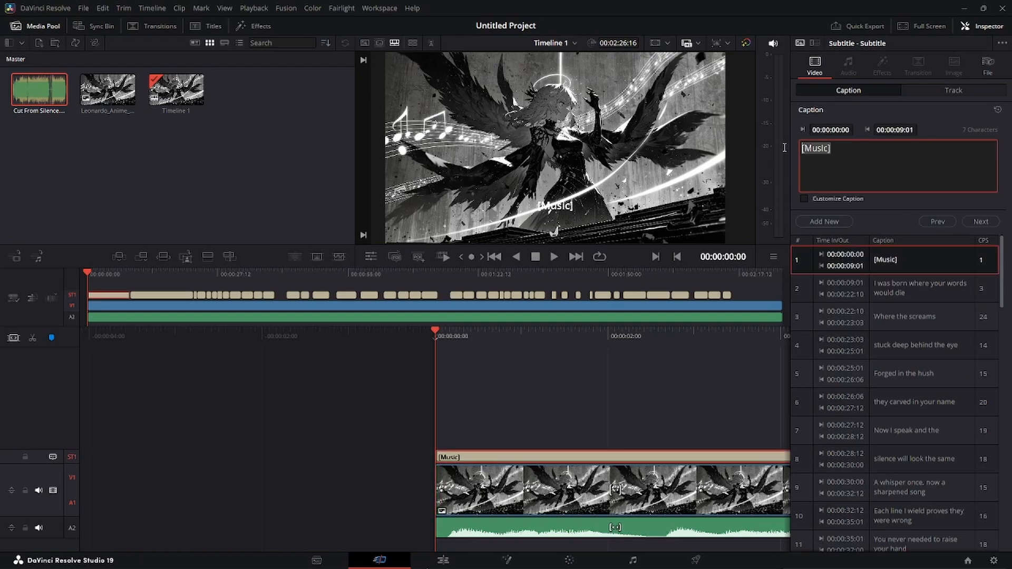
pyautogui.press('BackSpace')
# Look through the generated captions and load the saved Subtitle 1 Preset onto the subtitle track.
pyautogui.scroll(-8, 912, 268)
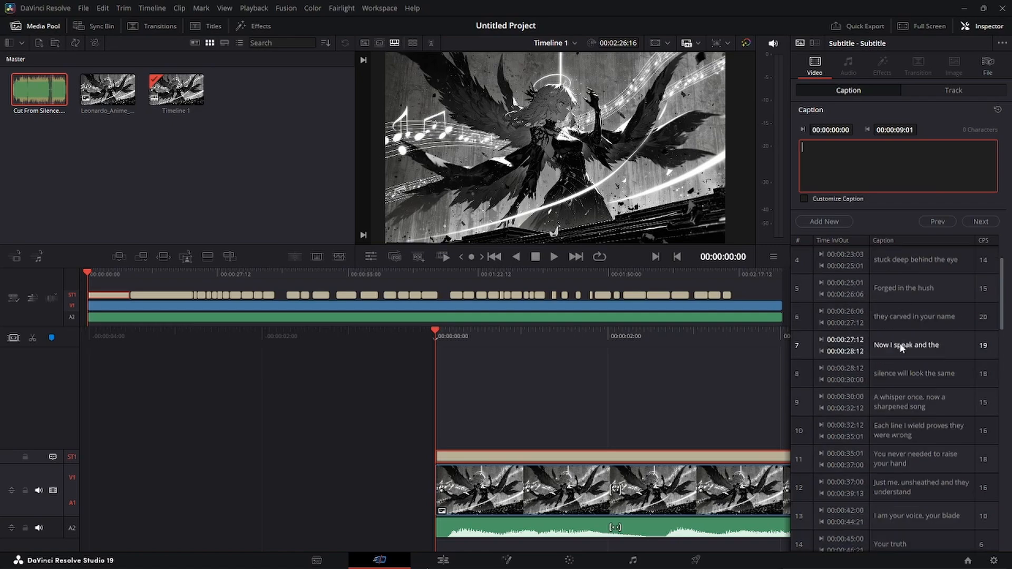
pyautogui.scroll(-5, 921, 404)
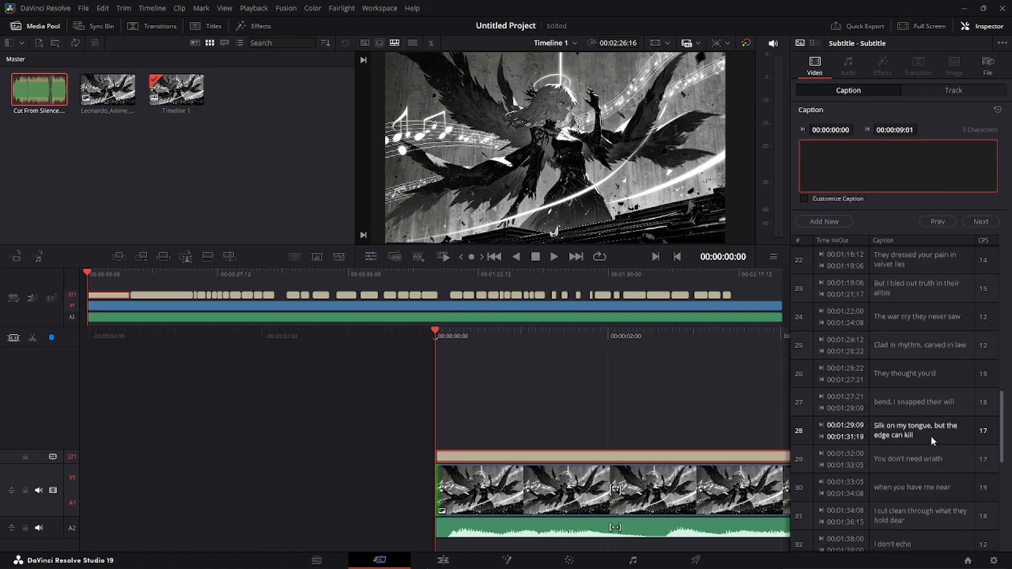
pyautogui.scroll(8, 940, 443)
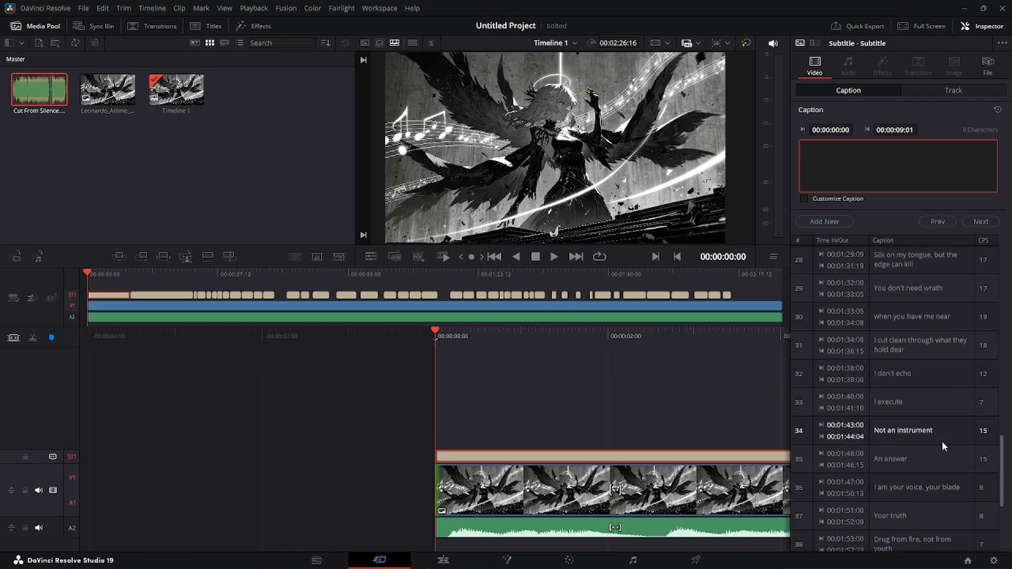
pyautogui.scroll(5, 939, 429)
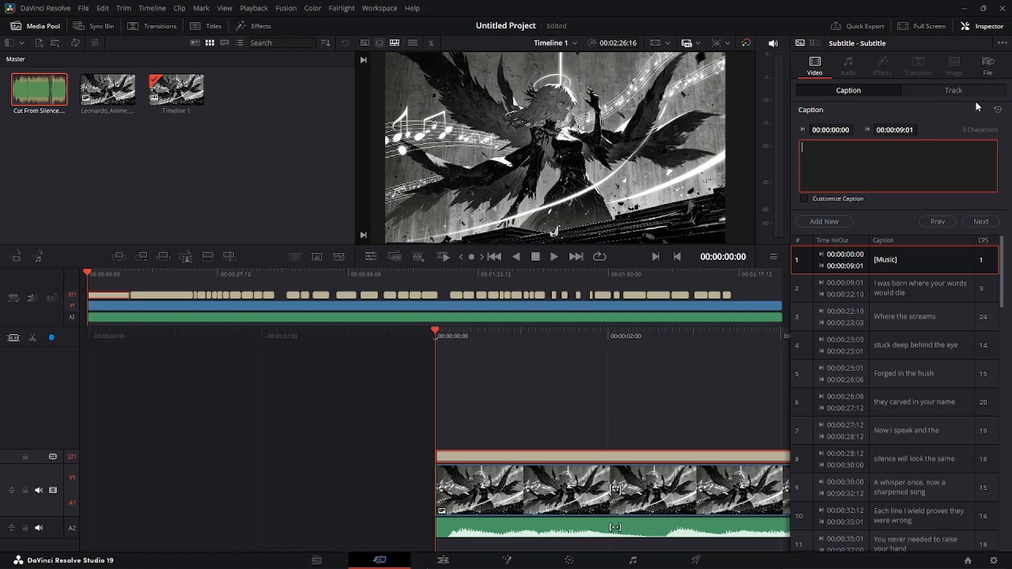
pyautogui.click(1003, 44)
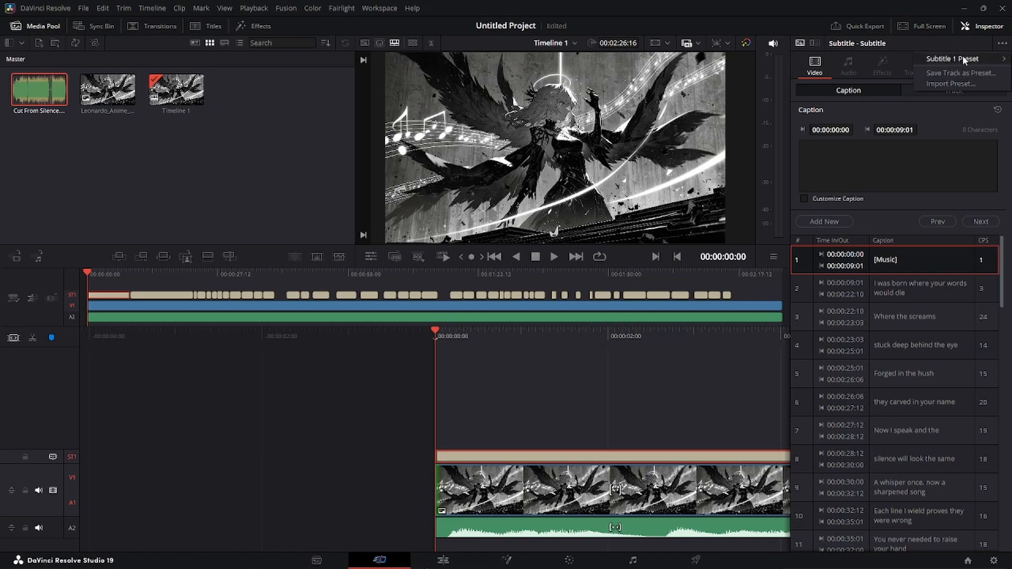
pyautogui.moveTo(966, 61)
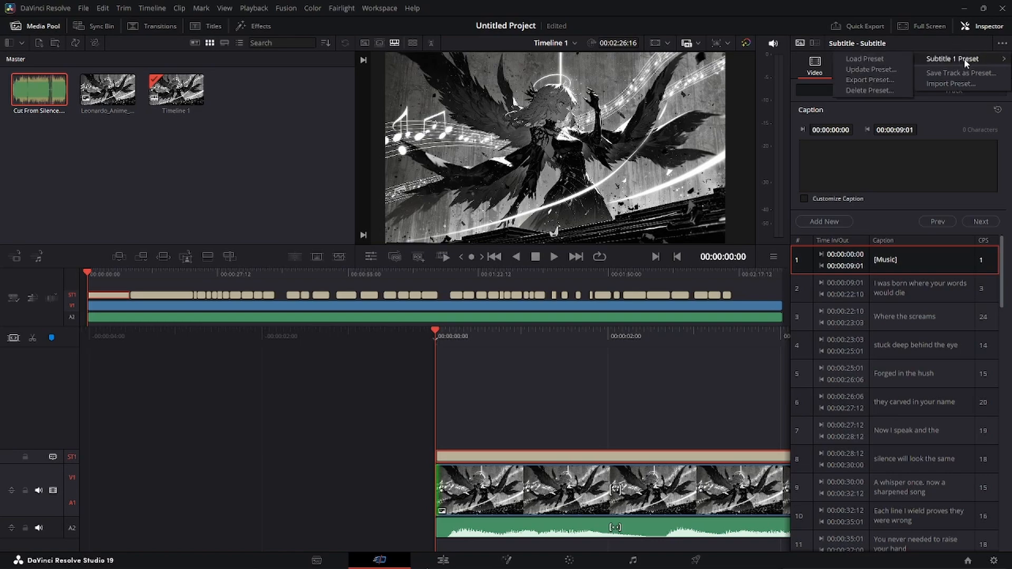
pyautogui.click(884, 58)
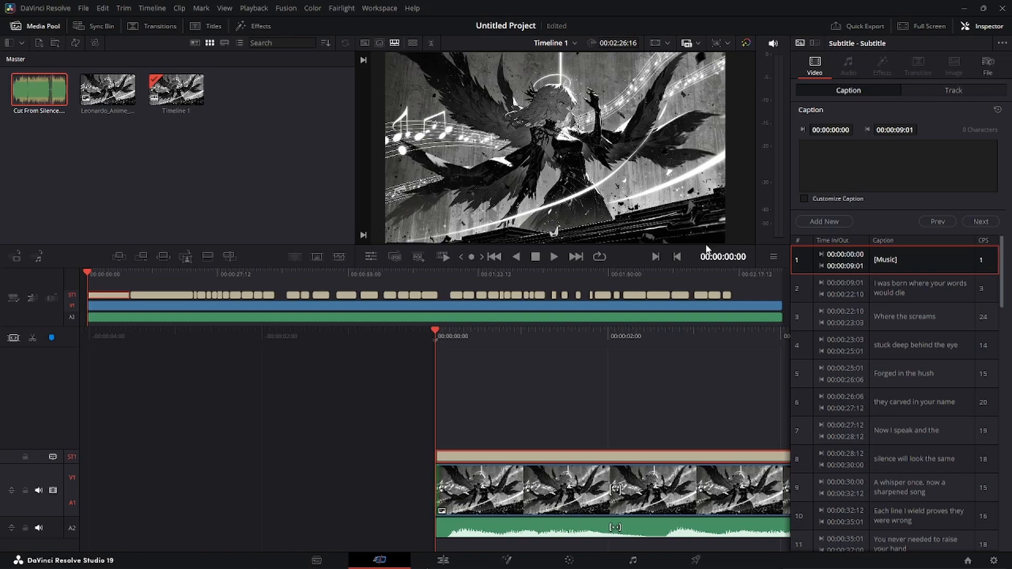
# Select the second caption and play the song around its start to find where the first lyric is sung.
pyautogui.click(920, 284)
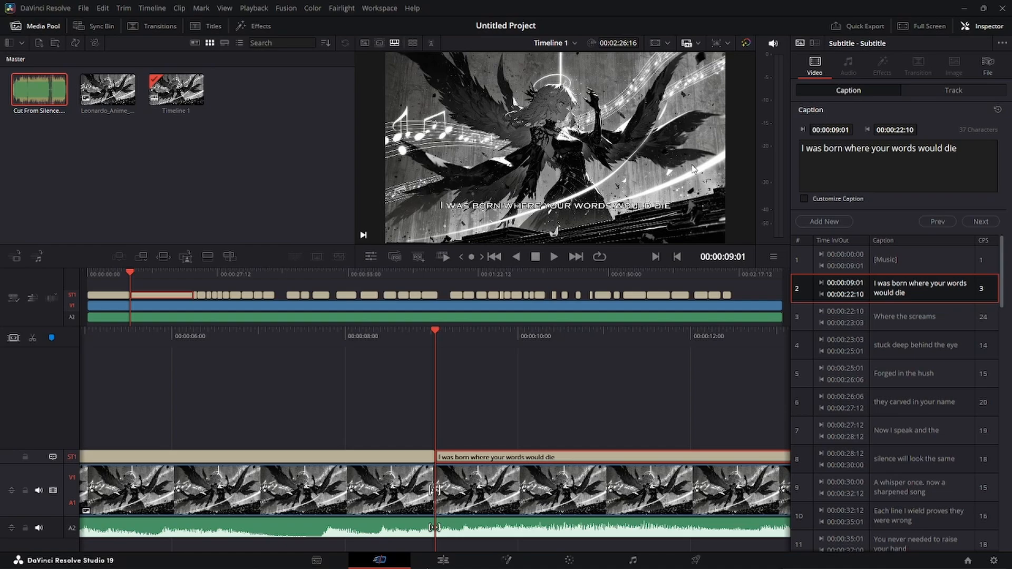
pyautogui.moveTo(332, 339); pyautogui.dragTo(755, 354)
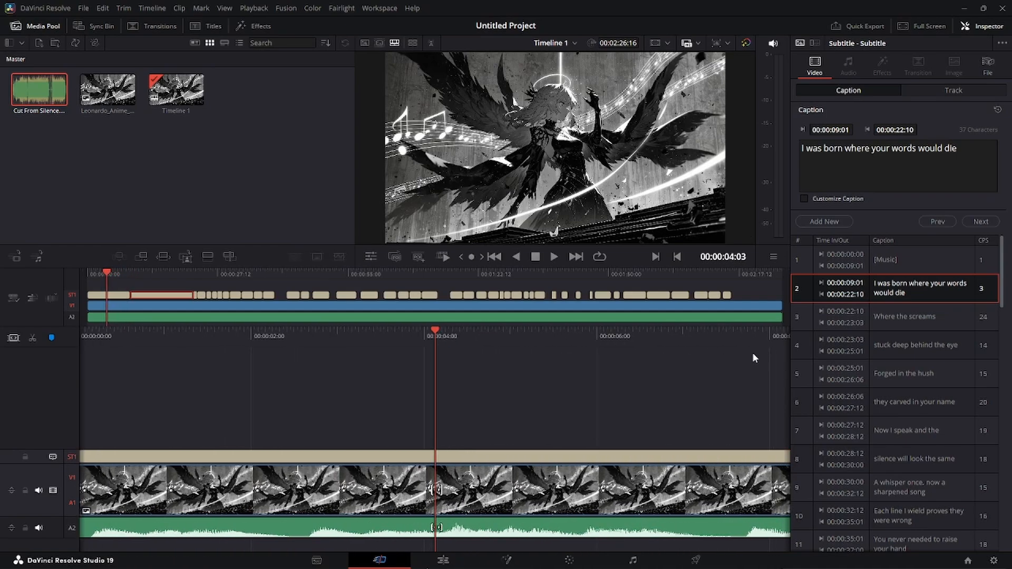
pyautogui.click(88, 272)
pyautogui.moveTo(549, 333); pyautogui.dragTo(688, 333)
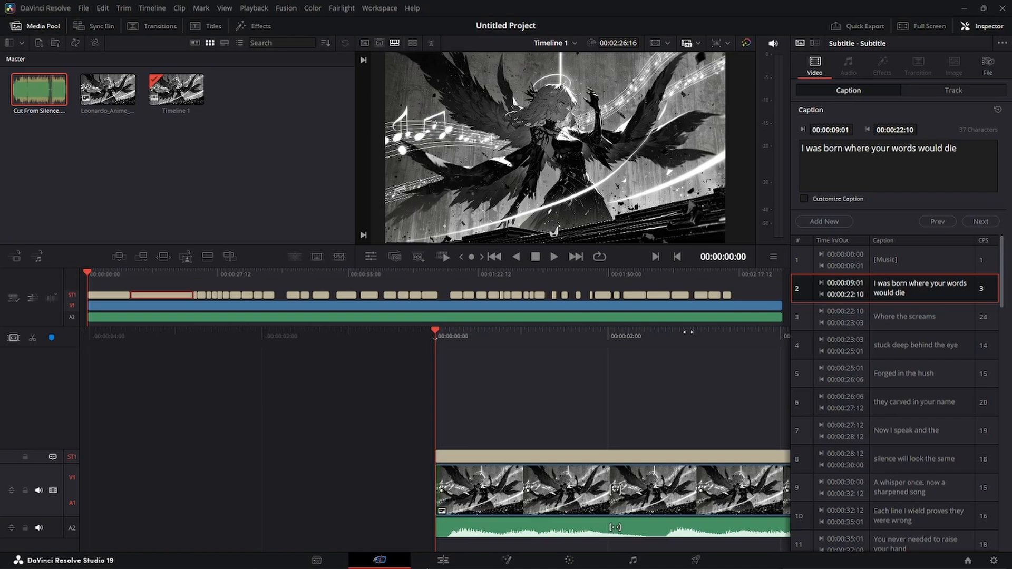
pyautogui.moveTo(701, 326); pyautogui.dragTo(325, 333)
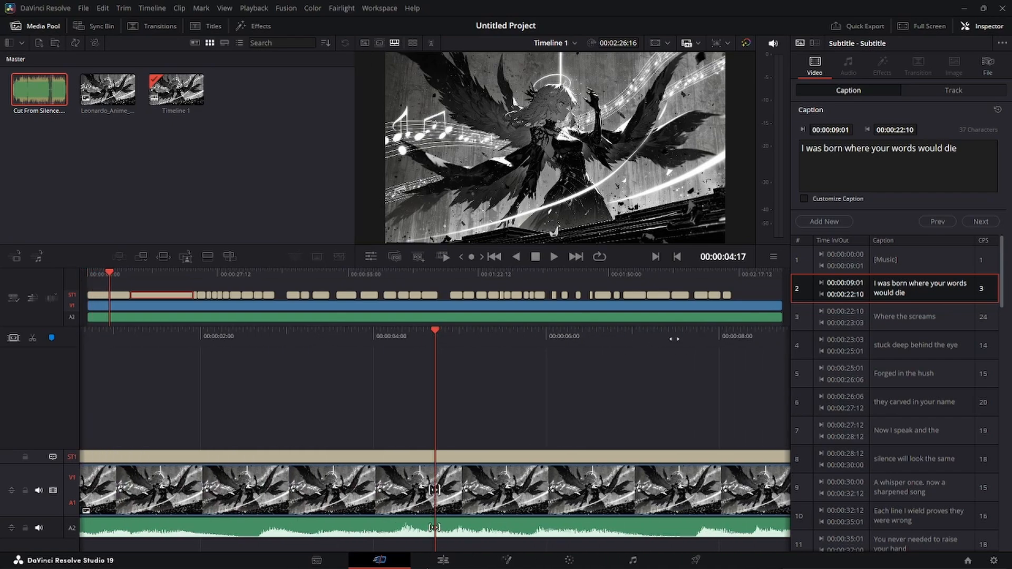
pyautogui.moveTo(675, 339); pyautogui.dragTo(288, 337)
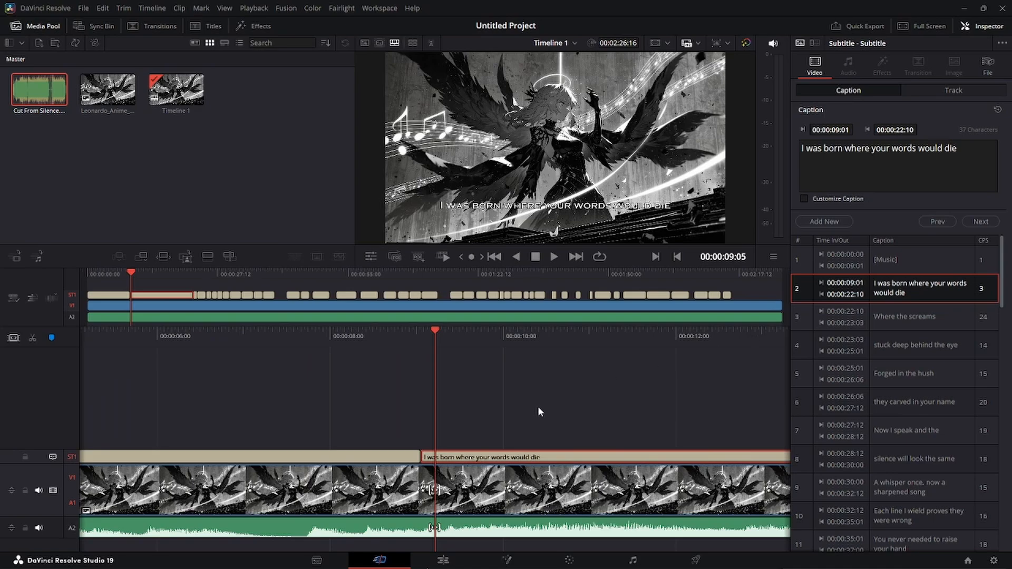
pyautogui.moveTo(546, 339); pyautogui.dragTo(614, 338)
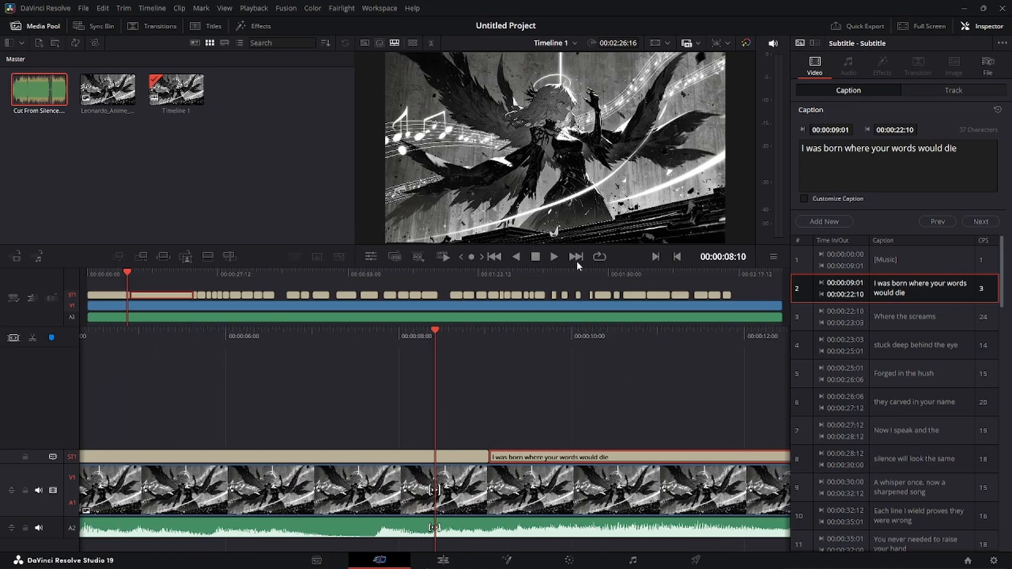
pyautogui.click(555, 258)
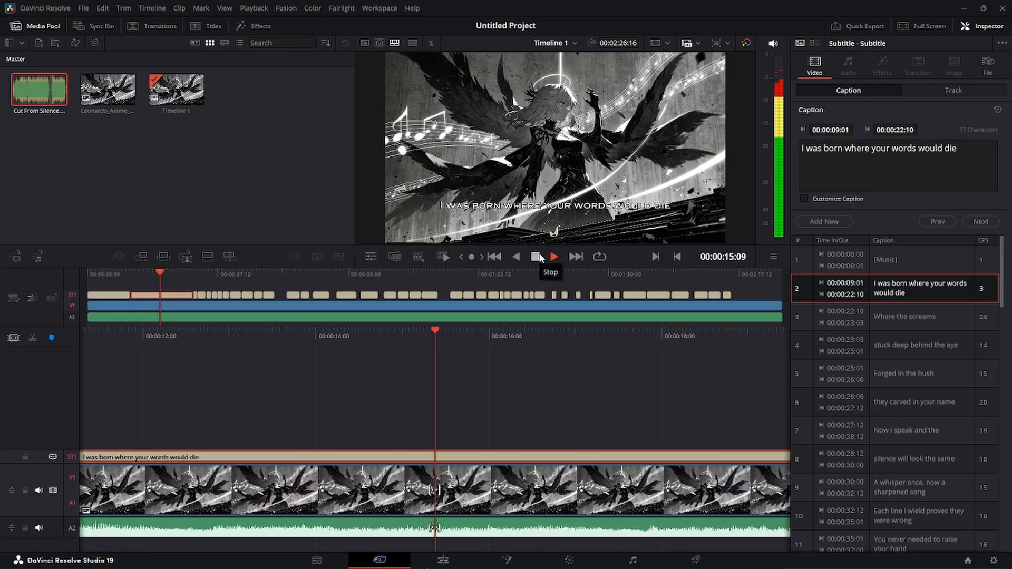
pyautogui.click(540, 257)
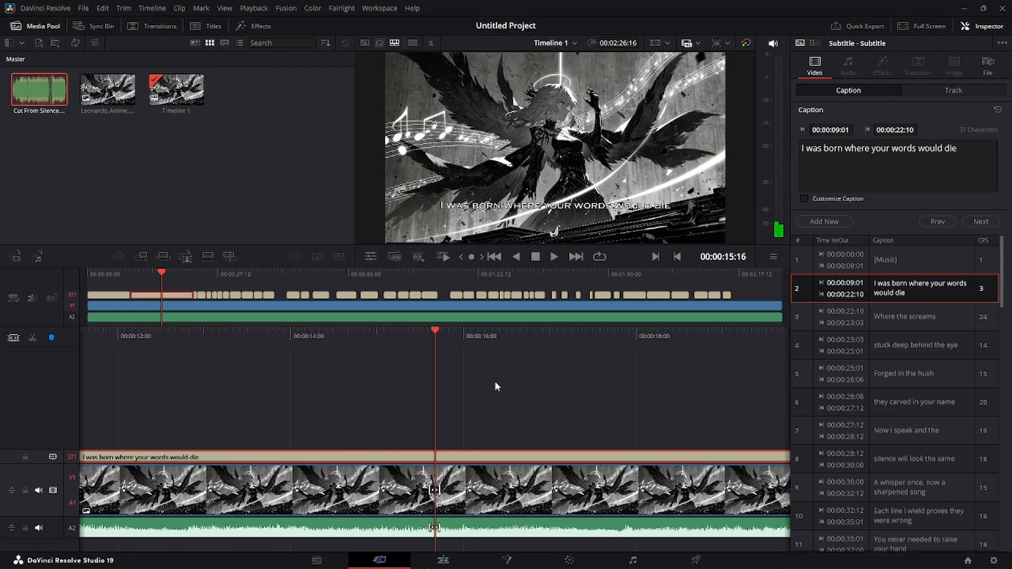
pyautogui.moveTo(594, 344); pyautogui.dragTo(807, 343)
pyautogui.moveTo(501, 338); pyautogui.dragTo(706, 340)
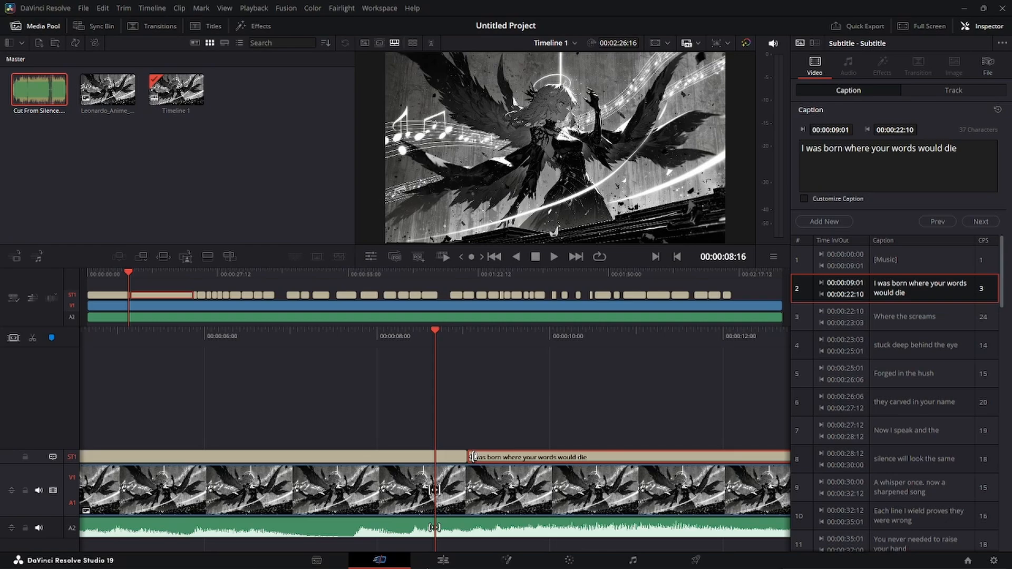
# Trim the start of the caption "I was born where your words would die" to 00:00:20:01 and check its timing in playback.
pyautogui.moveTo(473, 457); pyautogui.dragTo(784, 455)
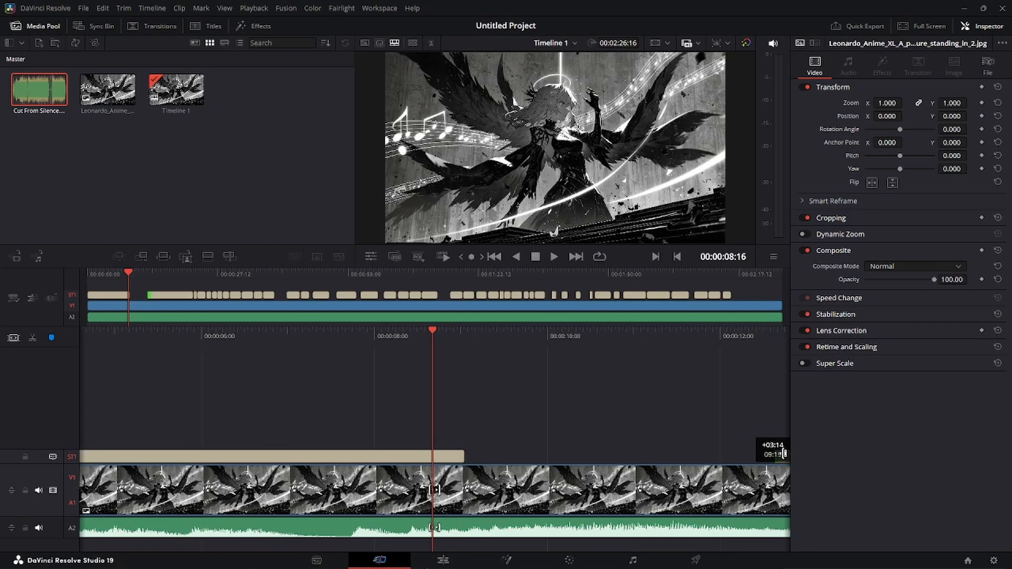
pyautogui.moveTo(784, 455); pyautogui.dragTo(578, 415)
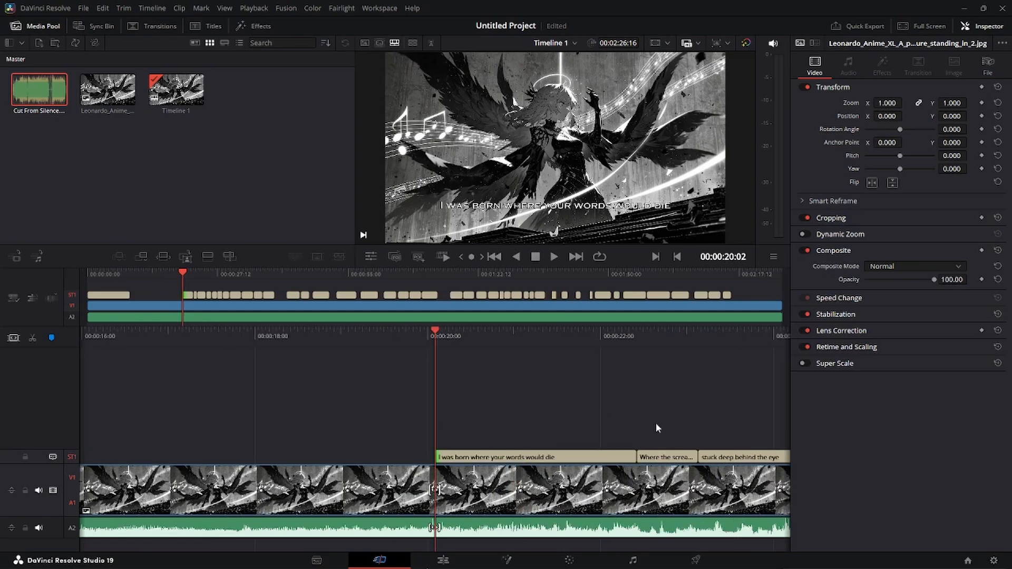
pyautogui.moveTo(565, 334); pyautogui.dragTo(705, 334)
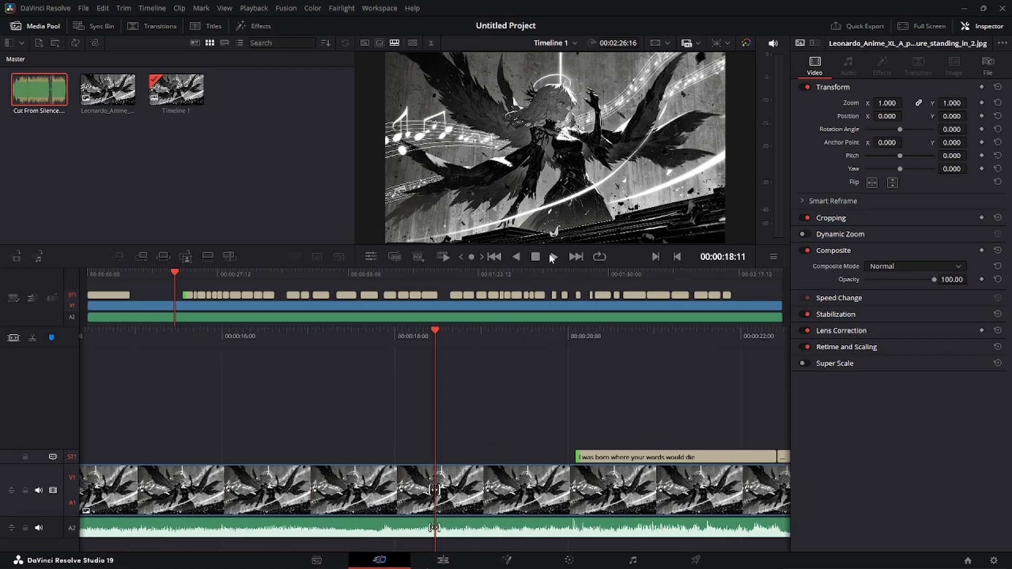
pyautogui.click(553, 257)
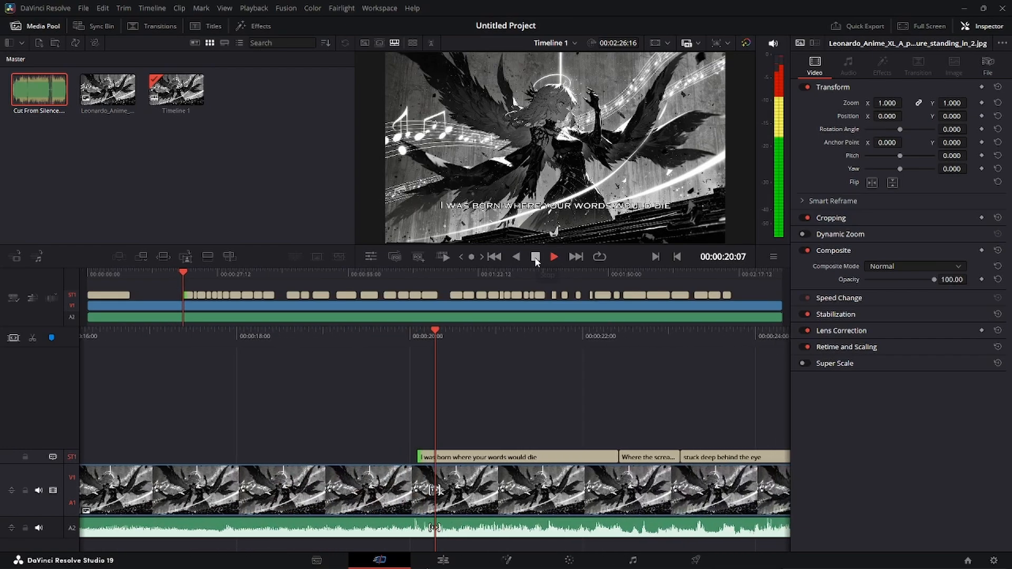
pyautogui.click(535, 258)
pyautogui.moveTo(543, 330); pyautogui.dragTo(579, 330)
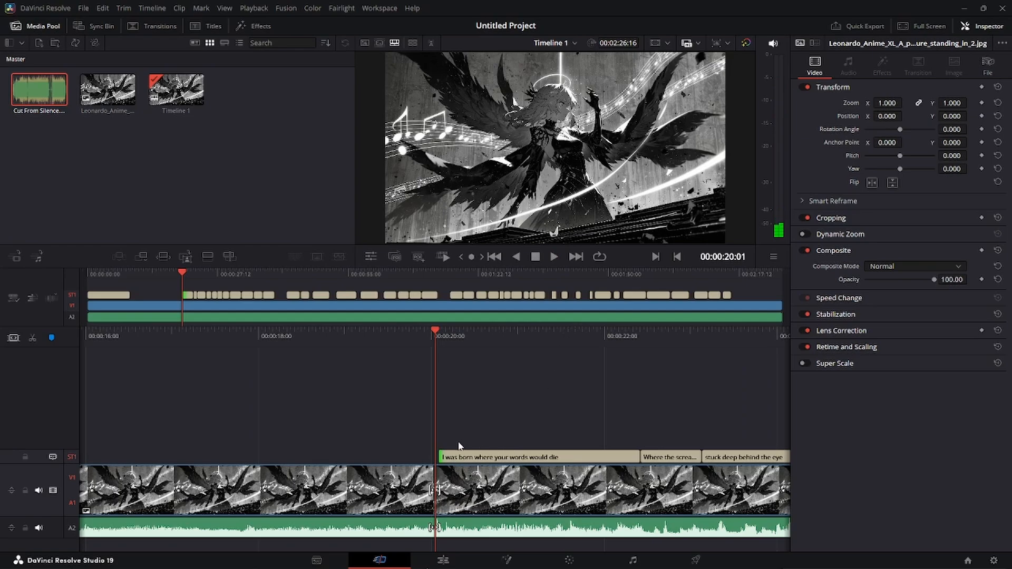
pyautogui.moveTo(440, 458); pyautogui.dragTo(437, 457)
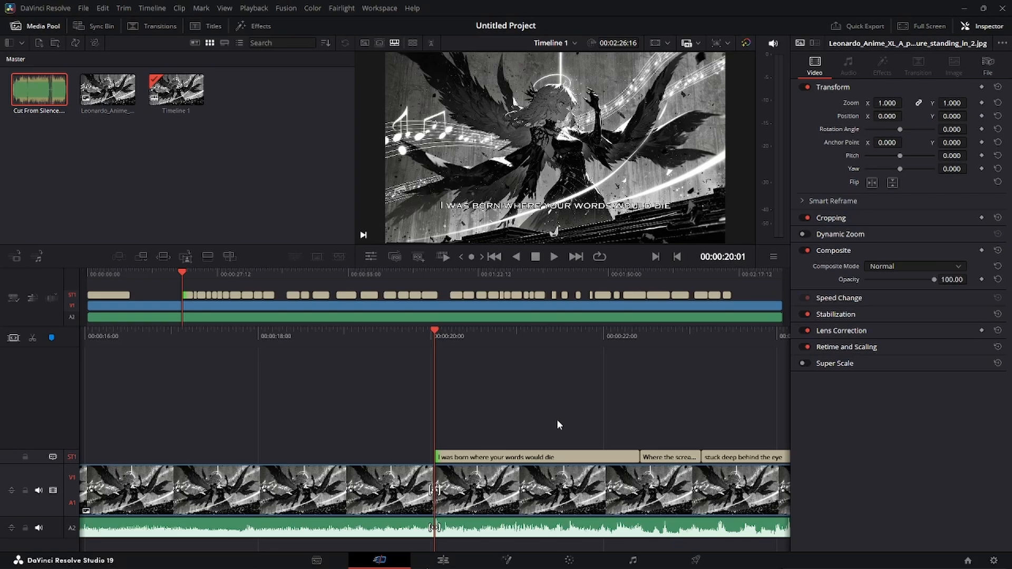
pyautogui.moveTo(523, 336); pyautogui.dragTo(545, 336)
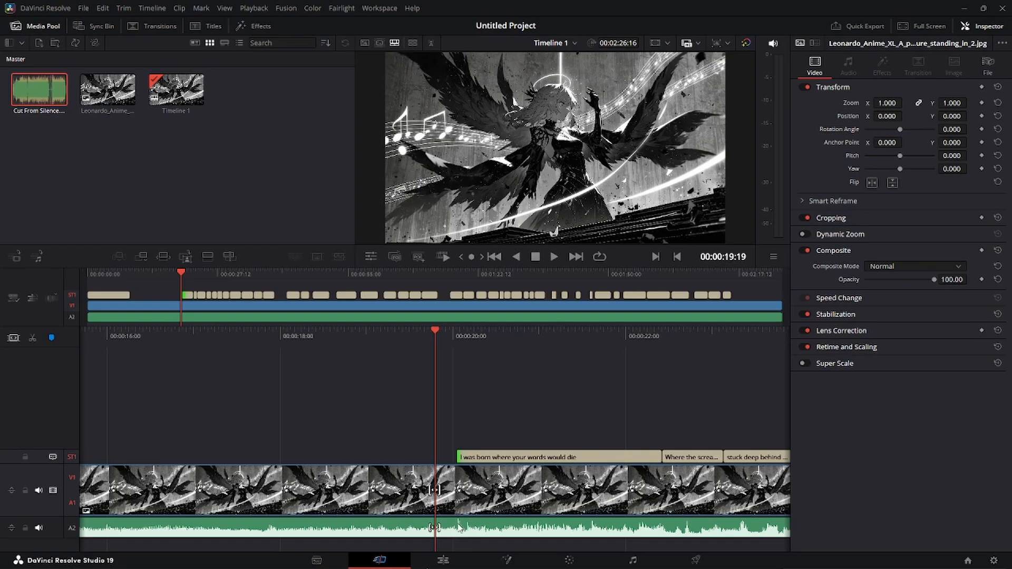
pyautogui.press('space')
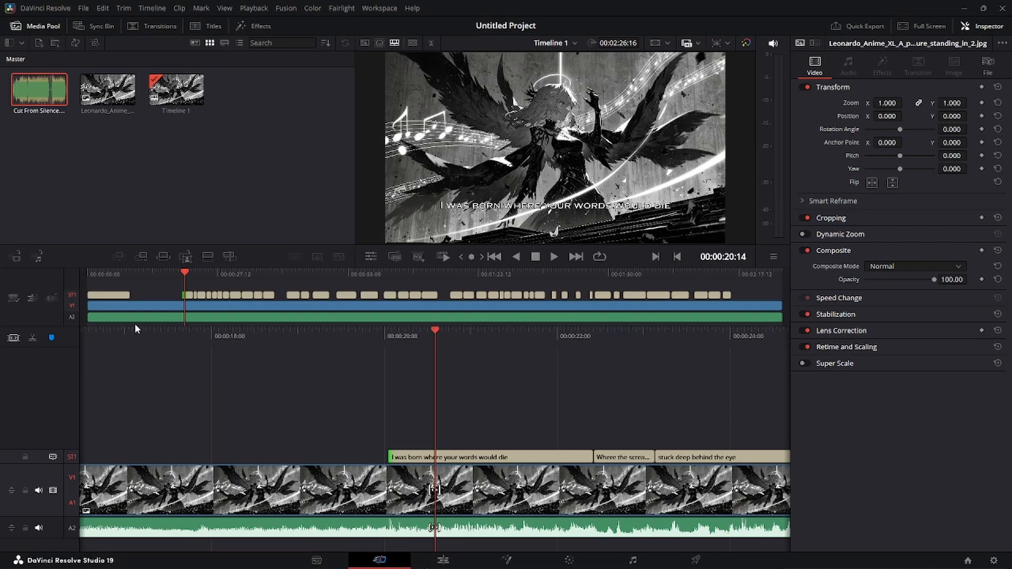
# Show the subtitle track's caption list and compare the third caption with the fourth.
pyautogui.click(73, 294)
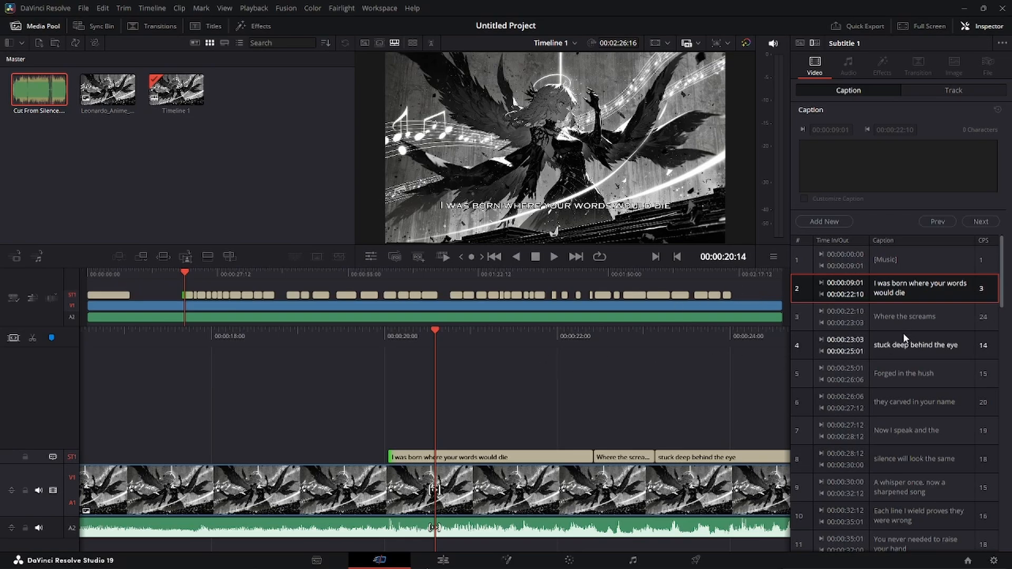
pyautogui.click(897, 317)
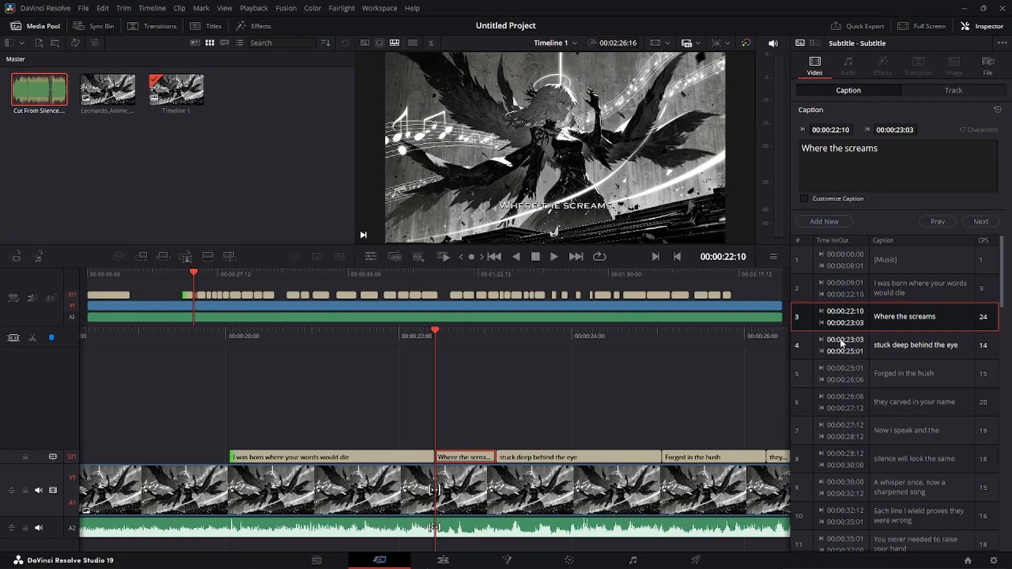
pyautogui.click(873, 345)
pyautogui.click(900, 322)
pyautogui.click(900, 346)
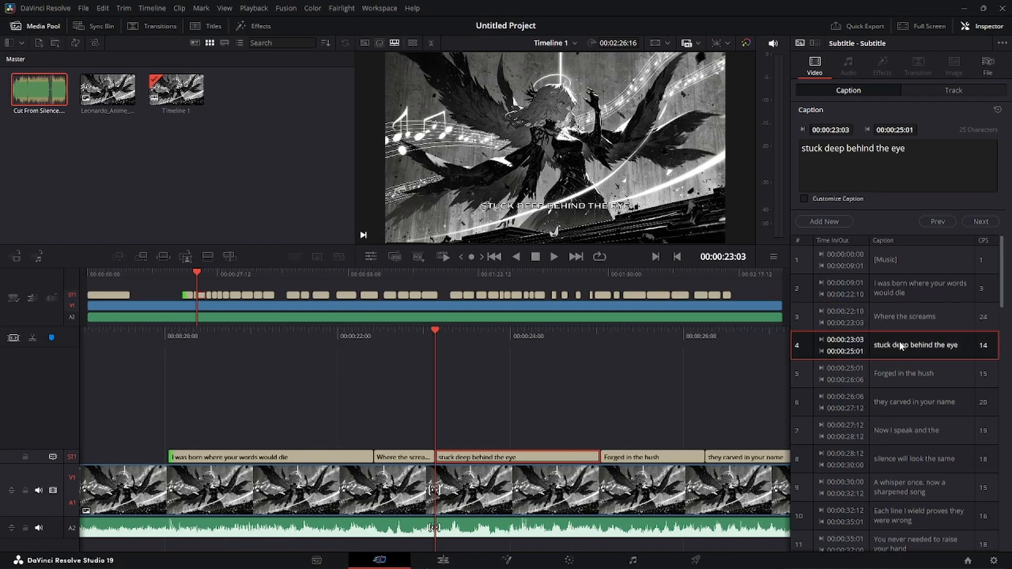
pyautogui.click(916, 317)
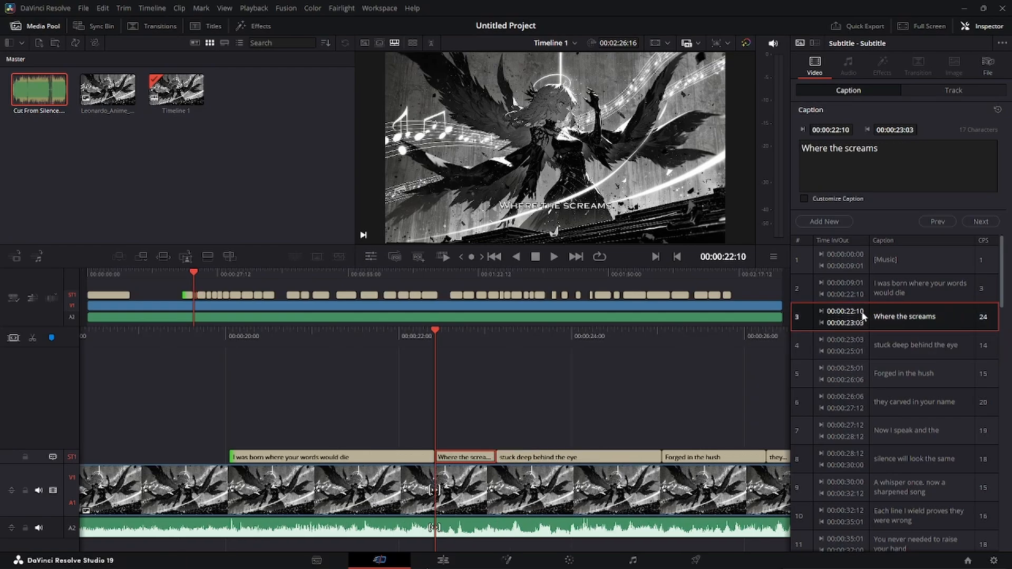
# Copy the text "stuck deep behind the eye" from the fourth caption and append it to "Where the screams" in the third.
pyautogui.click(543, 457)
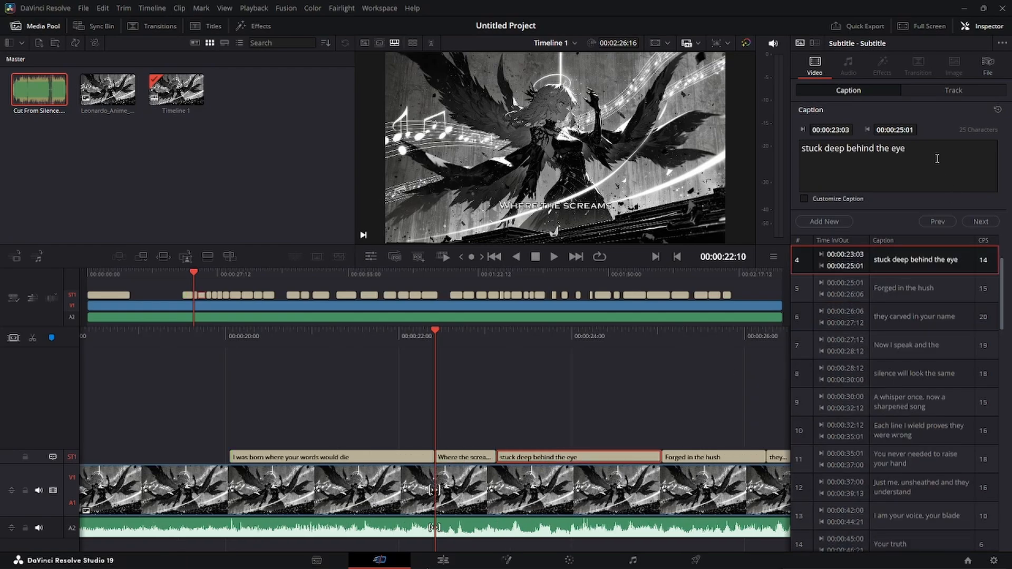
pyautogui.moveTo(906, 148); pyautogui.dragTo(781, 148)
pyautogui.hotkey('ctrl', 'c')
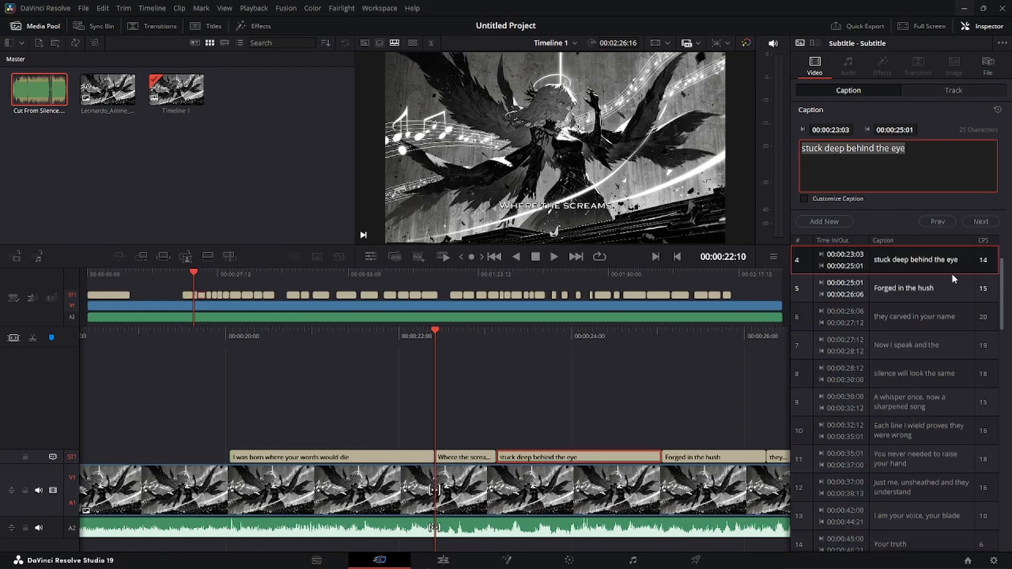
pyautogui.click(462, 459)
pyautogui.click(940, 156)
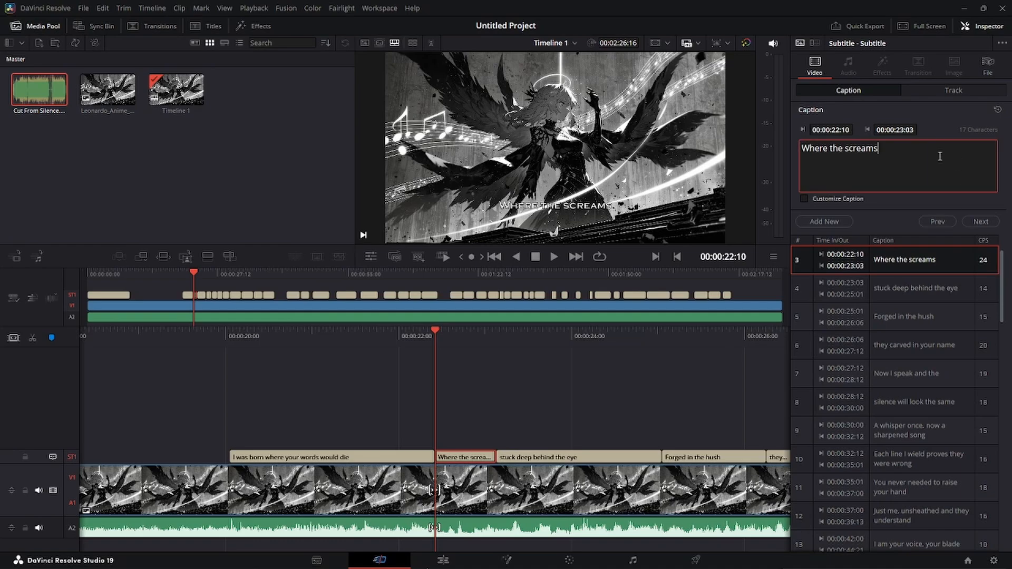
pyautogui.hotkey('ctrl', 'v')
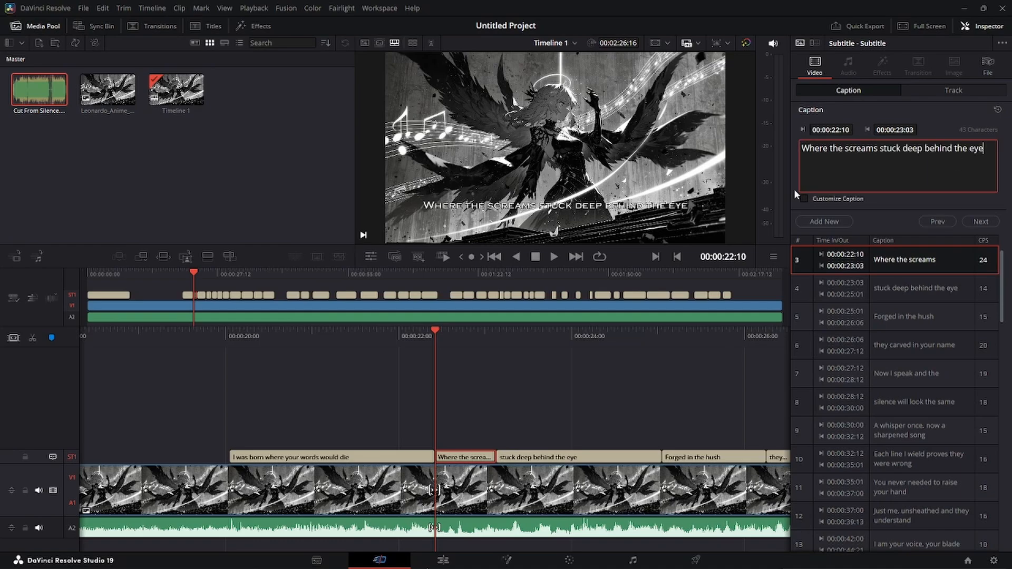
# Clear the text of the fourth caption, "stuck deep behind the eye".
pyautogui.click(538, 459)
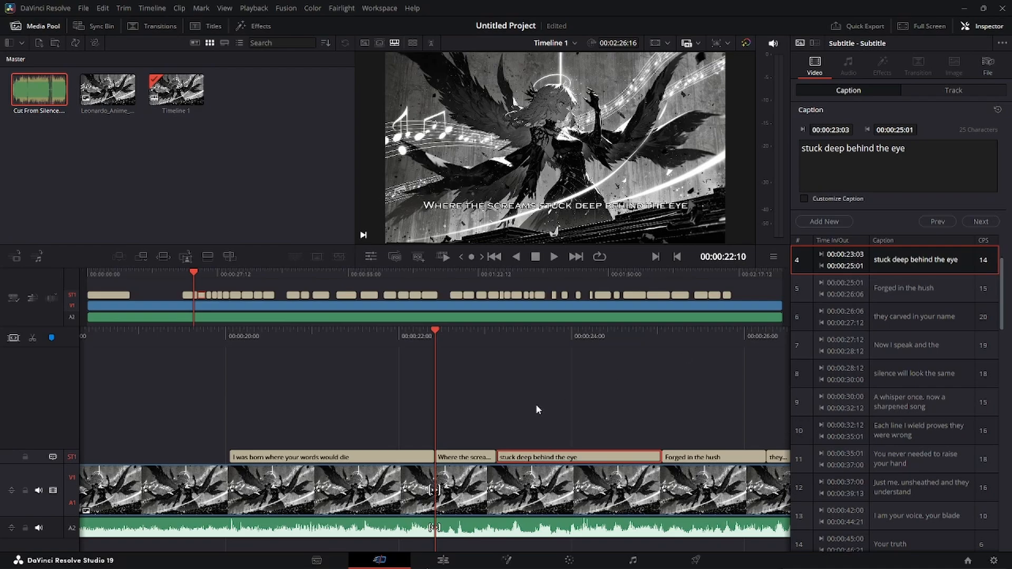
pyautogui.moveTo(906, 148); pyautogui.dragTo(778, 150)
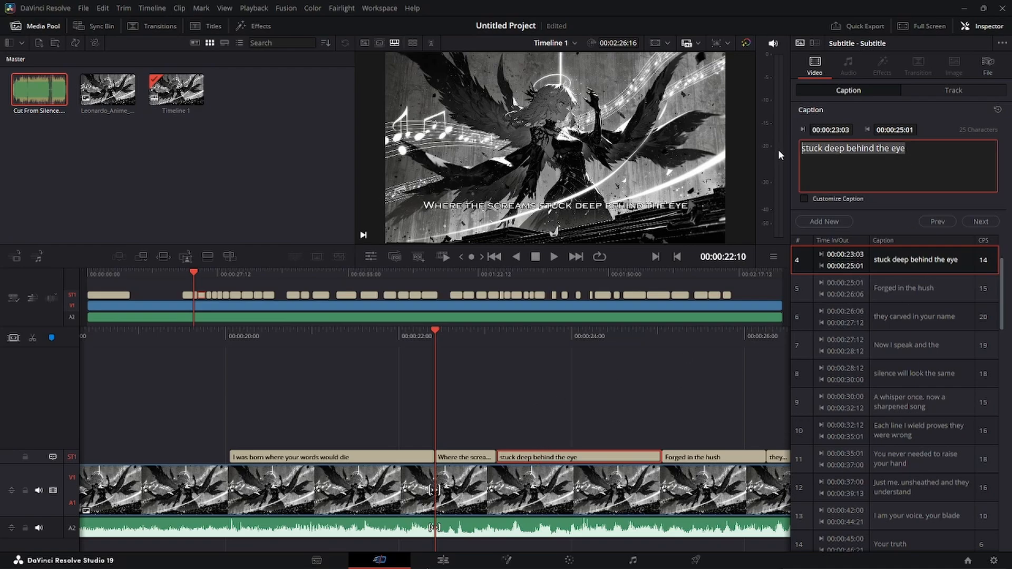
pyautogui.press('BackSpace')
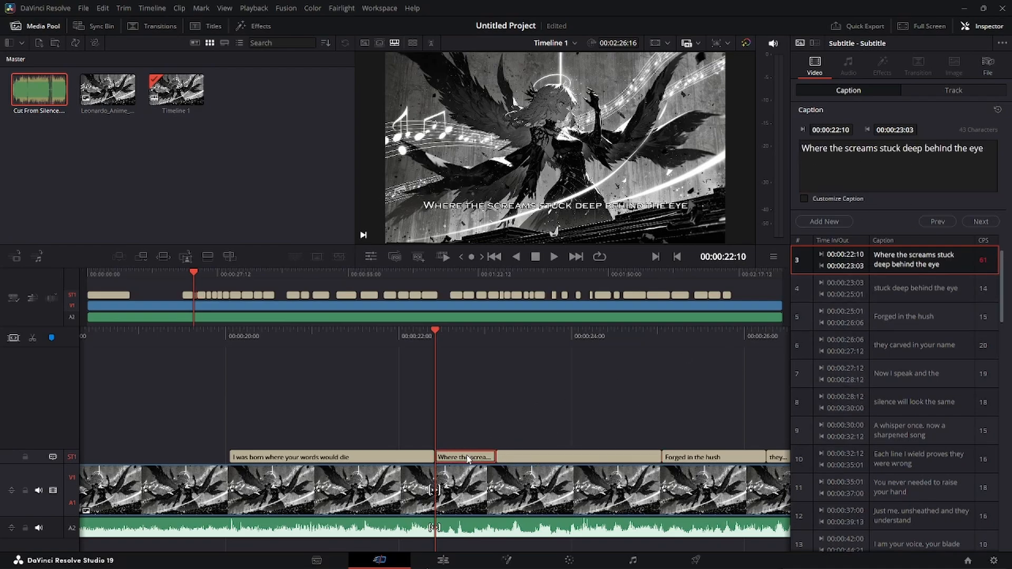
# Extend the caption "Where the screams stuck deep behind the eye" to the start of "Forged in the hush" and check it in playback.
pyautogui.click(488, 456)
pyautogui.moveTo(494, 458); pyautogui.dragTo(662, 463)
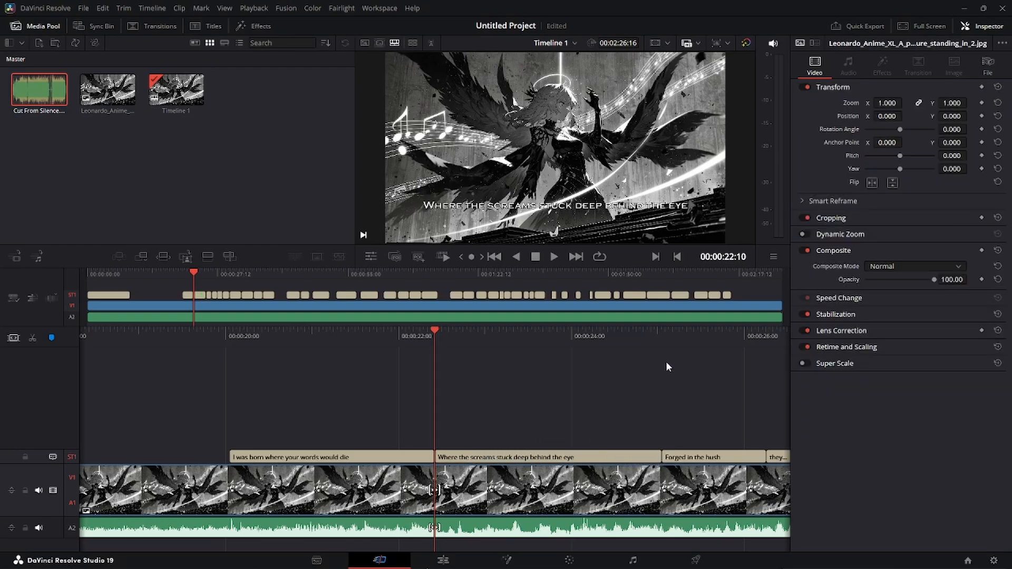
pyautogui.click(553, 257)
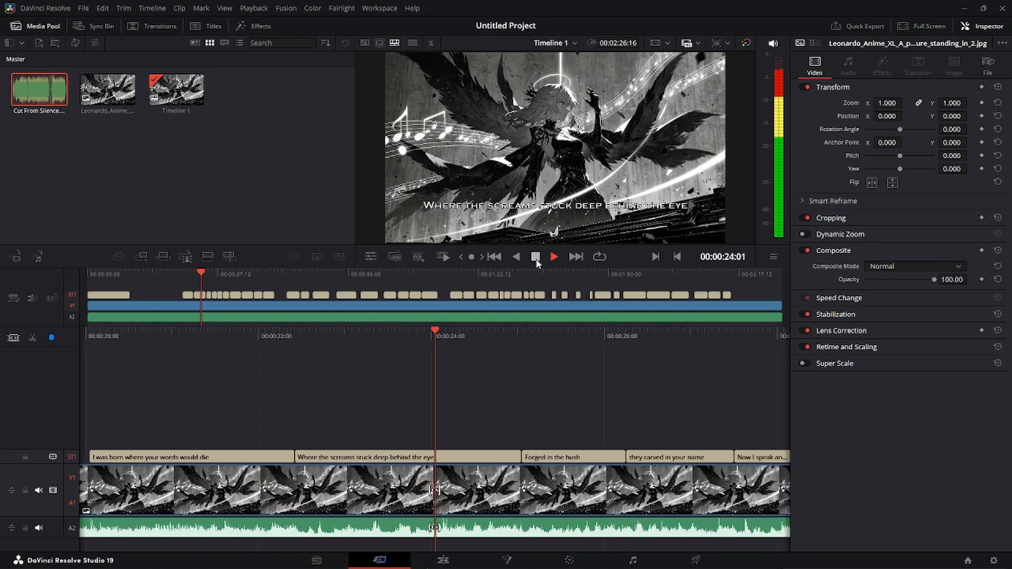
pyautogui.click(536, 256)
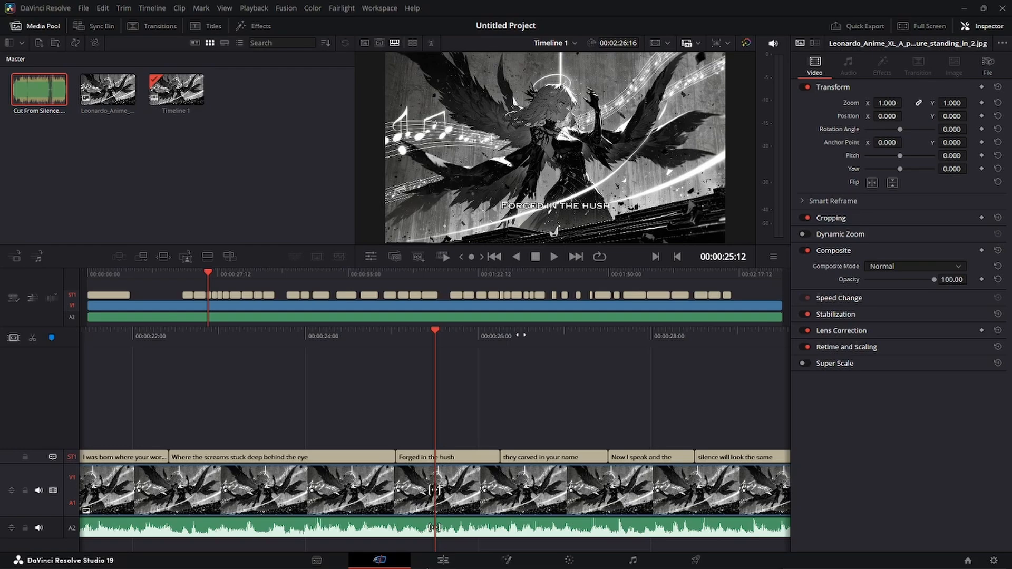
# Review the text and times of the captions following "Forged in the hush", and move the playhead back to 00:00:19:05.
pyautogui.moveTo(521, 335); pyautogui.dragTo(363, 320)
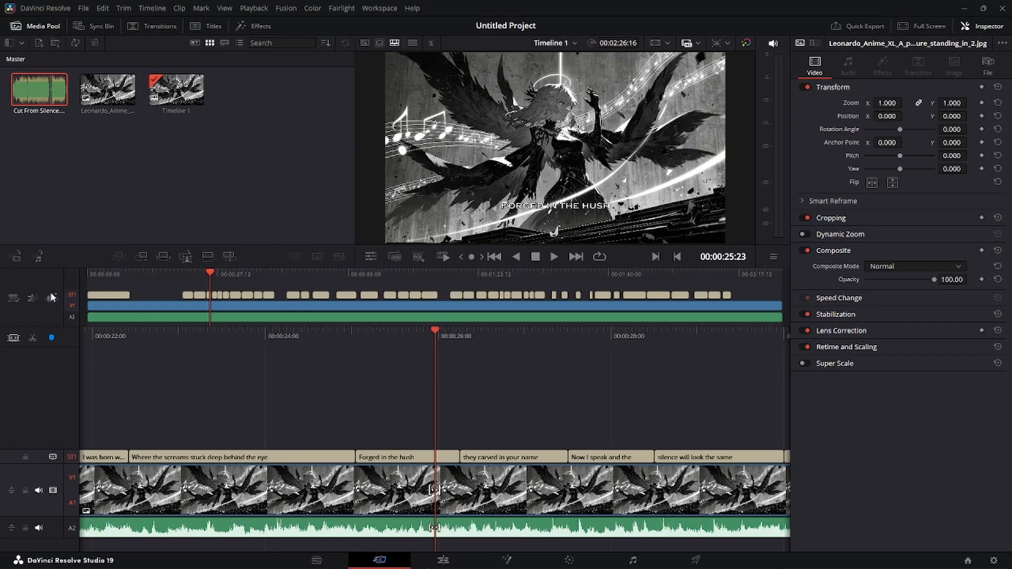
pyautogui.click(76, 293)
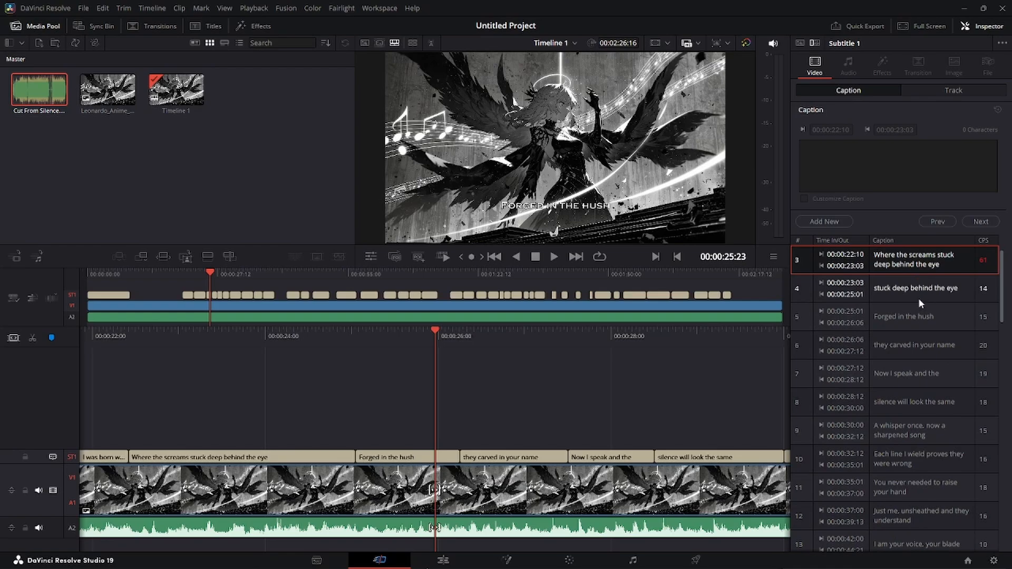
pyautogui.scroll(-3, 910, 371)
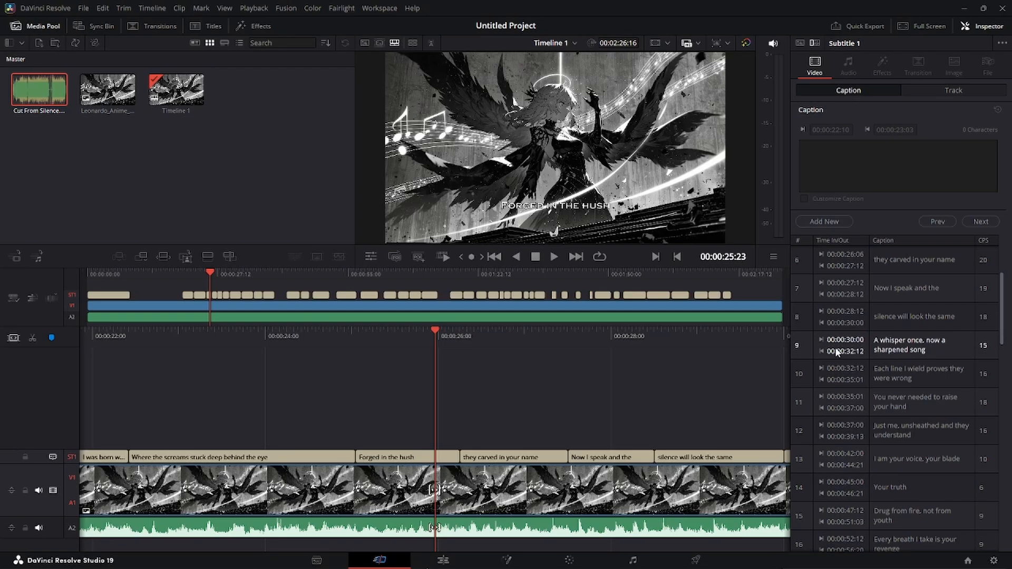
pyautogui.press('Left')
pyautogui.moveTo(614, 333); pyautogui.dragTo(557, 333)
pyautogui.moveTo(698, 336); pyautogui.dragTo(681, 340)
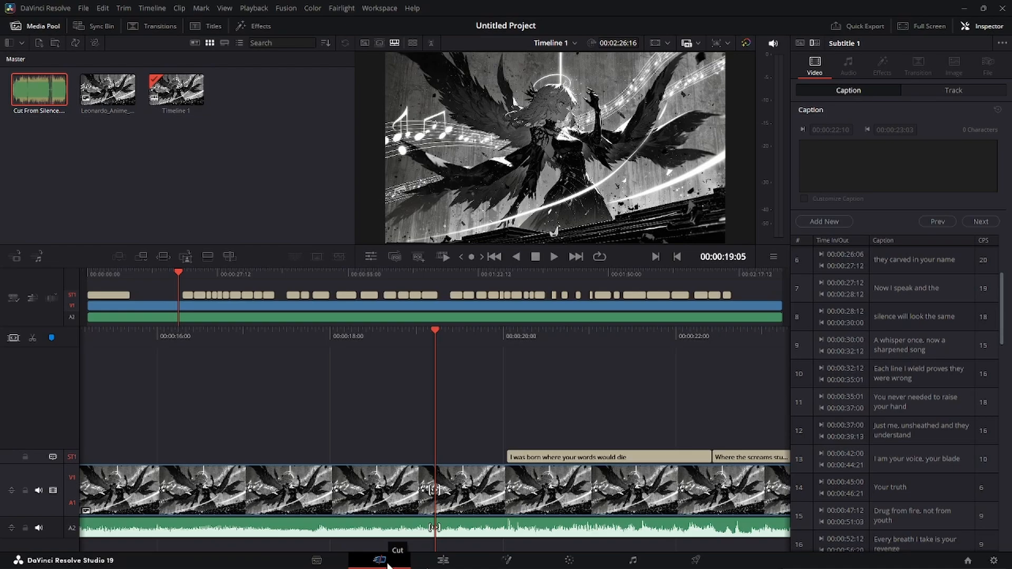
# On the Edit page, add a Text title above the image at 00:00:08:16 and lengthen it to about 8 seconds.
pyautogui.click(446, 562)
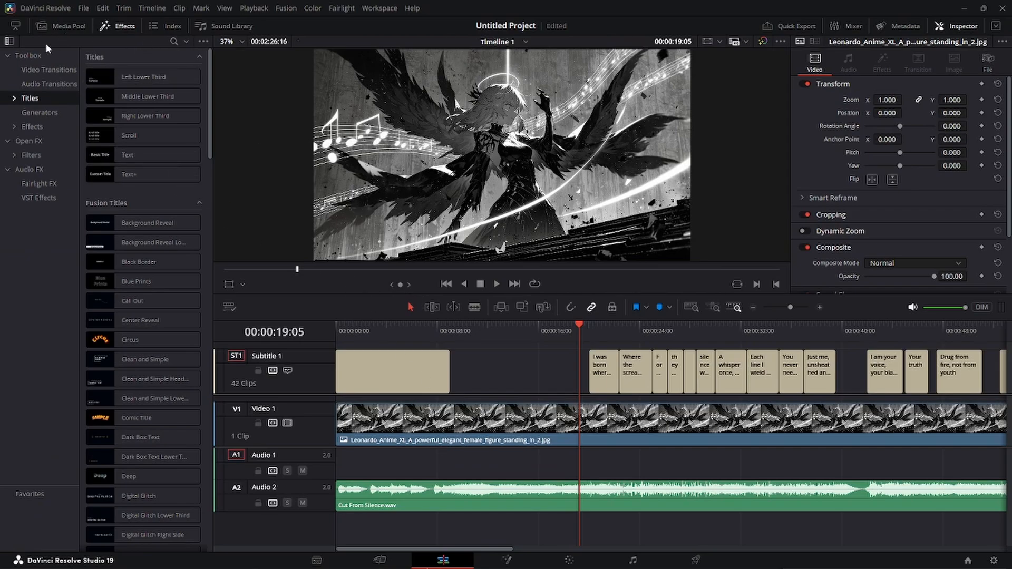
pyautogui.click(379, 561)
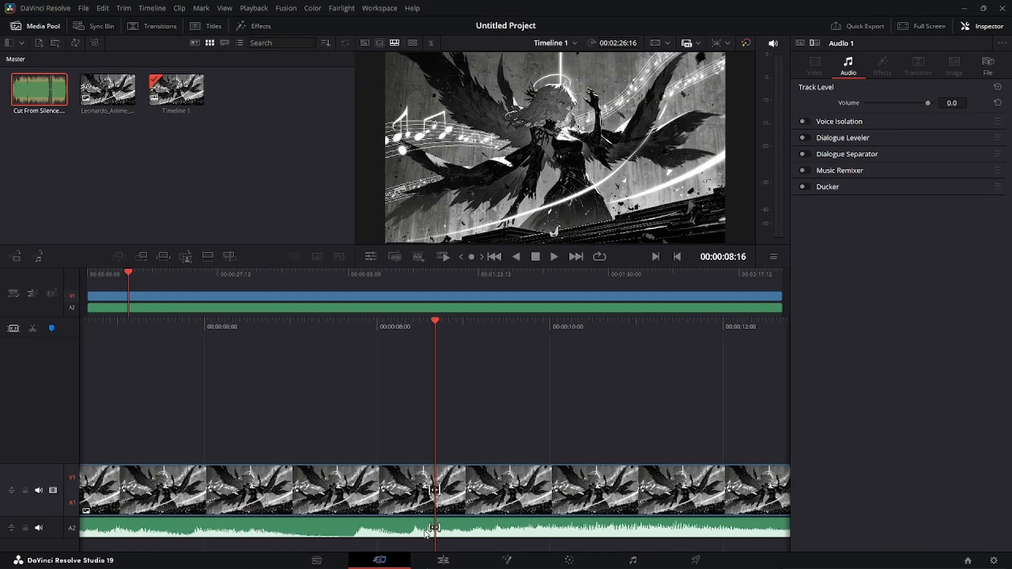
pyautogui.click(443, 560)
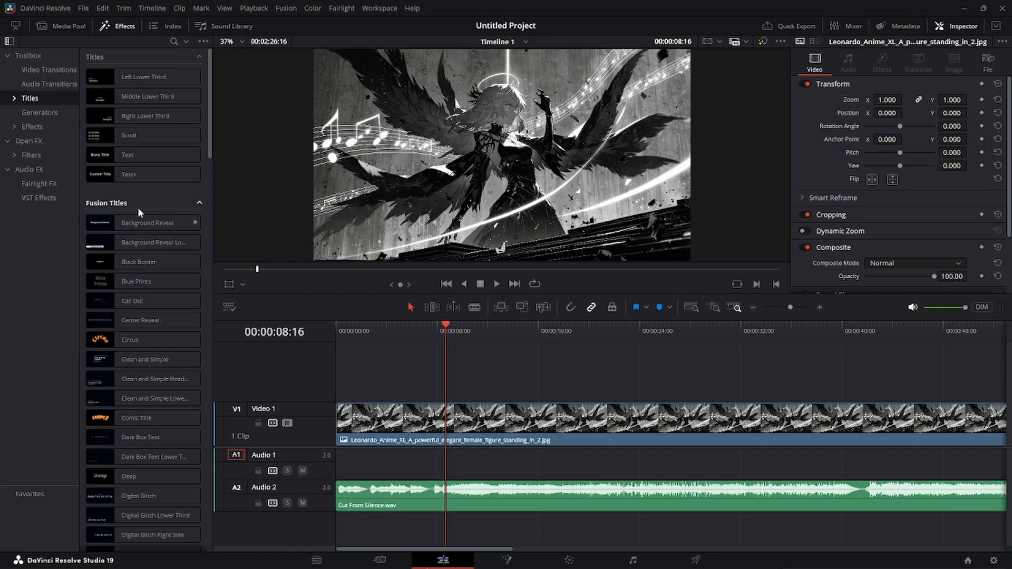
pyautogui.moveTo(127, 156); pyautogui.dragTo(447, 388)
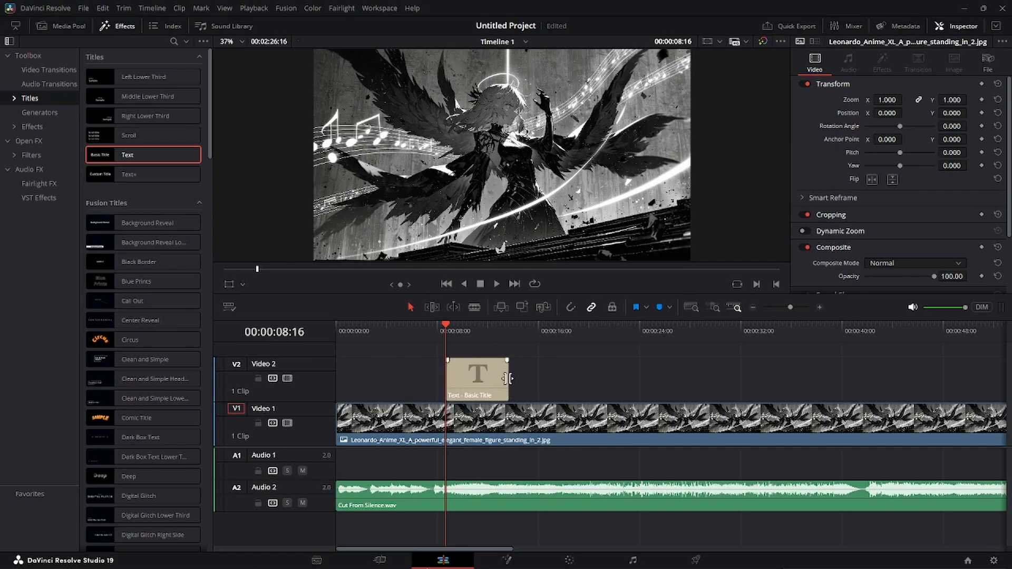
pyautogui.moveTo(507, 379); pyautogui.dragTo(546, 379)
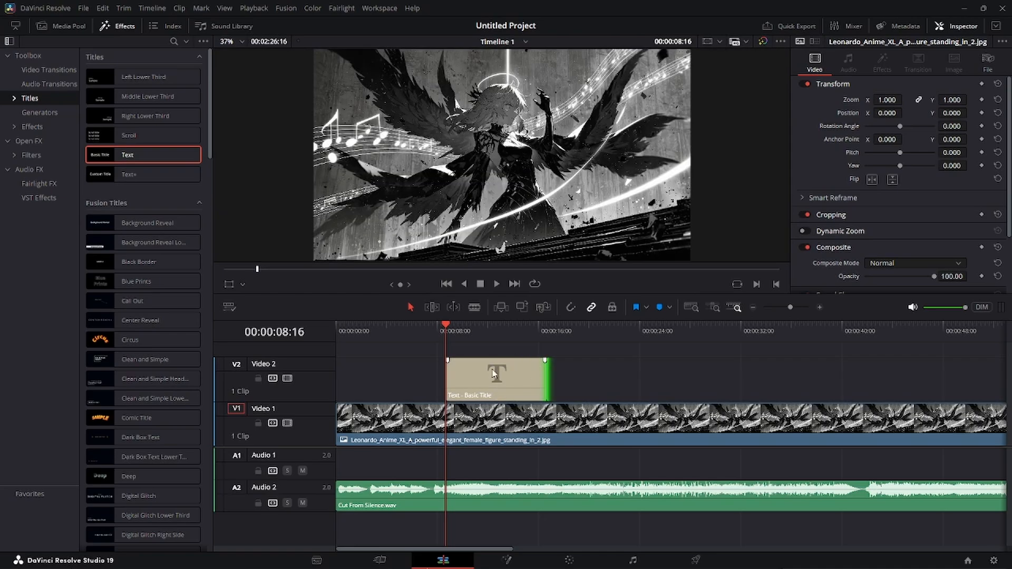
# Preview the new title over the image and set its font family to Copperplate Gothic Bold.
pyautogui.click(496, 373)
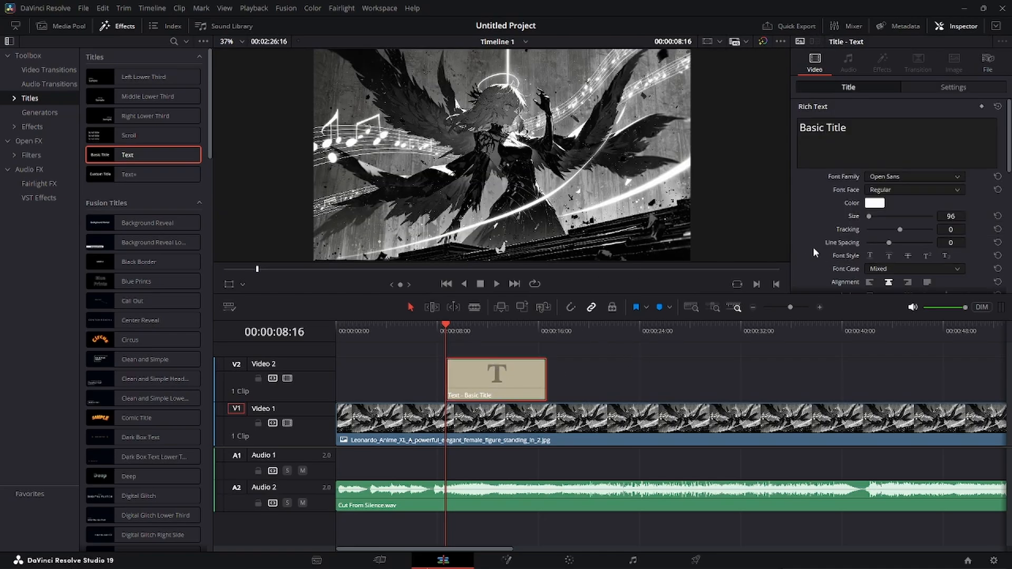
pyautogui.moveTo(862, 131); pyautogui.dragTo(800, 129)
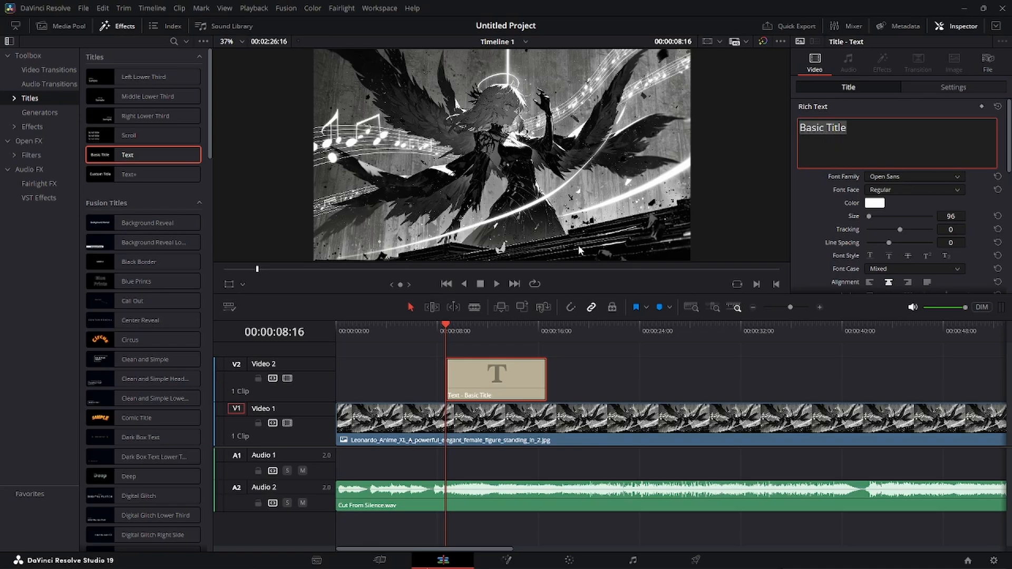
pyautogui.click(496, 284)
pyautogui.click(480, 283)
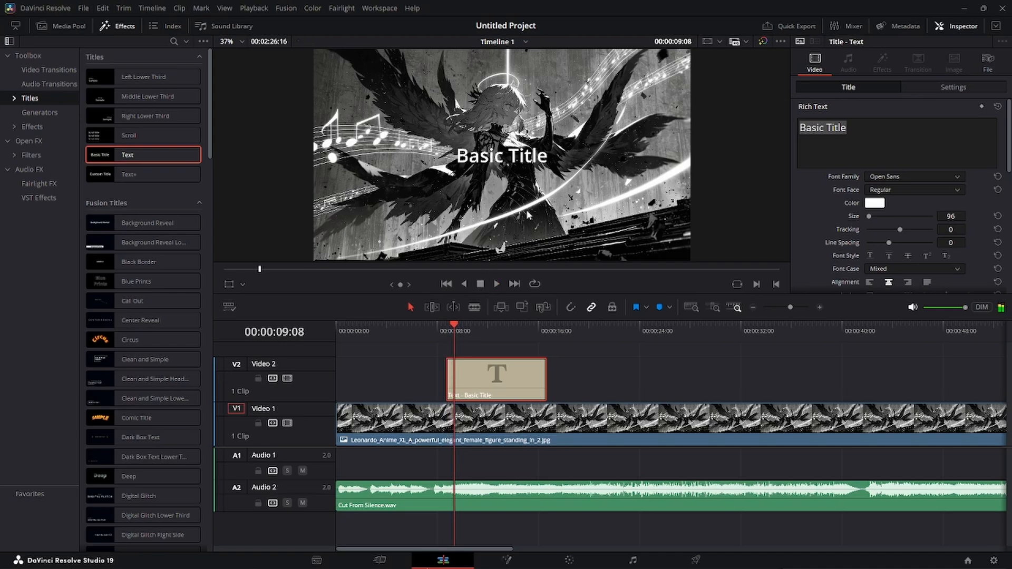
pyautogui.click(900, 176)
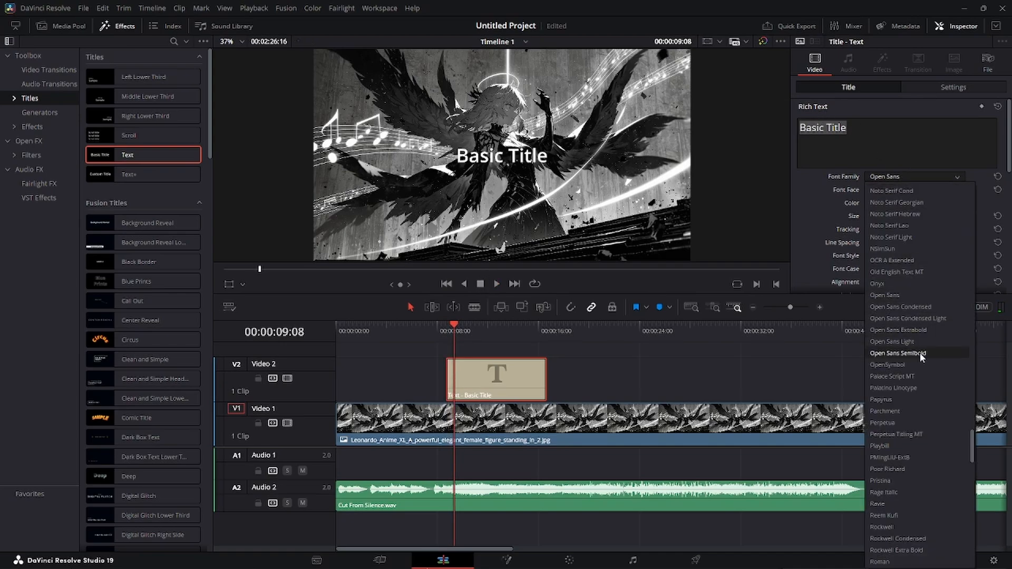
pyautogui.scroll(20, 910, 337)
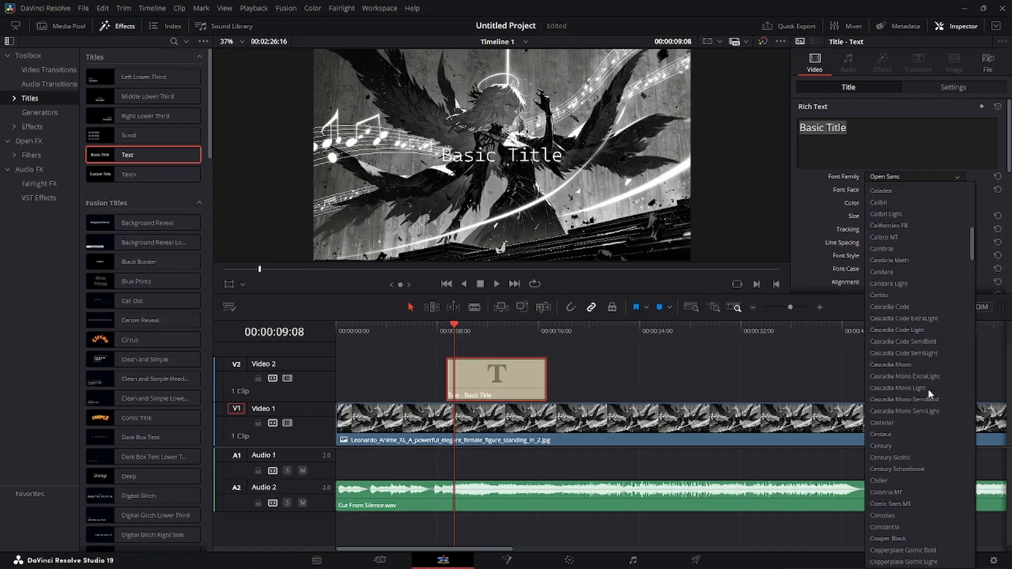
pyautogui.click(907, 550)
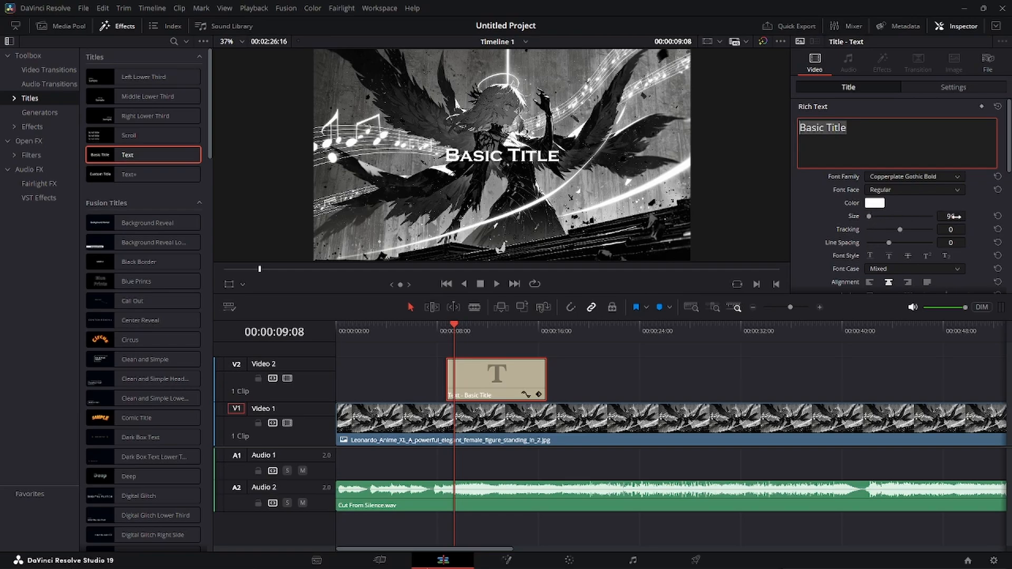
# Reduce the title's text size to 58.
pyautogui.moveTo(955, 217); pyautogui.dragTo(928, 216)
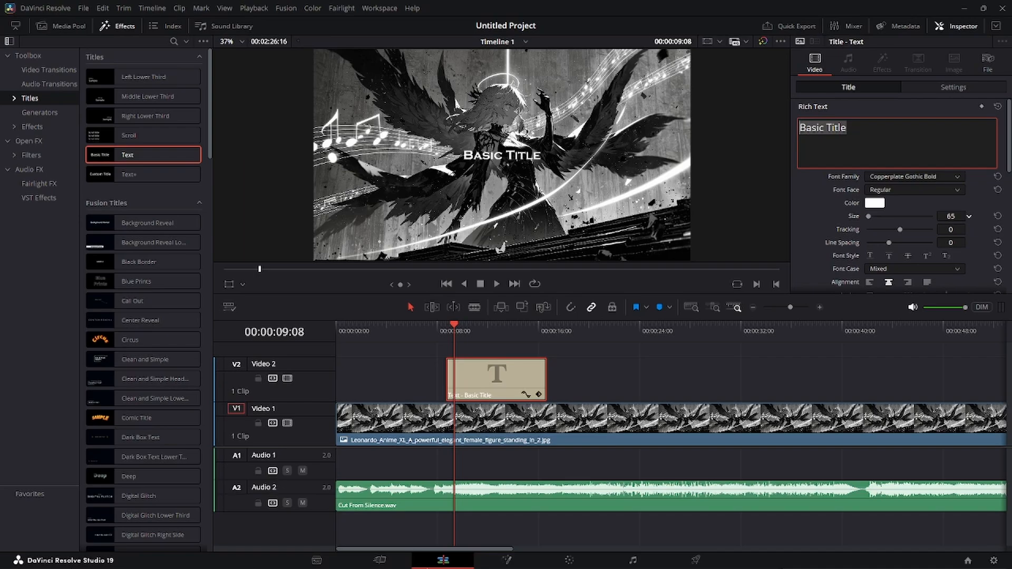
pyautogui.moveTo(928, 216); pyautogui.dragTo(921, 217)
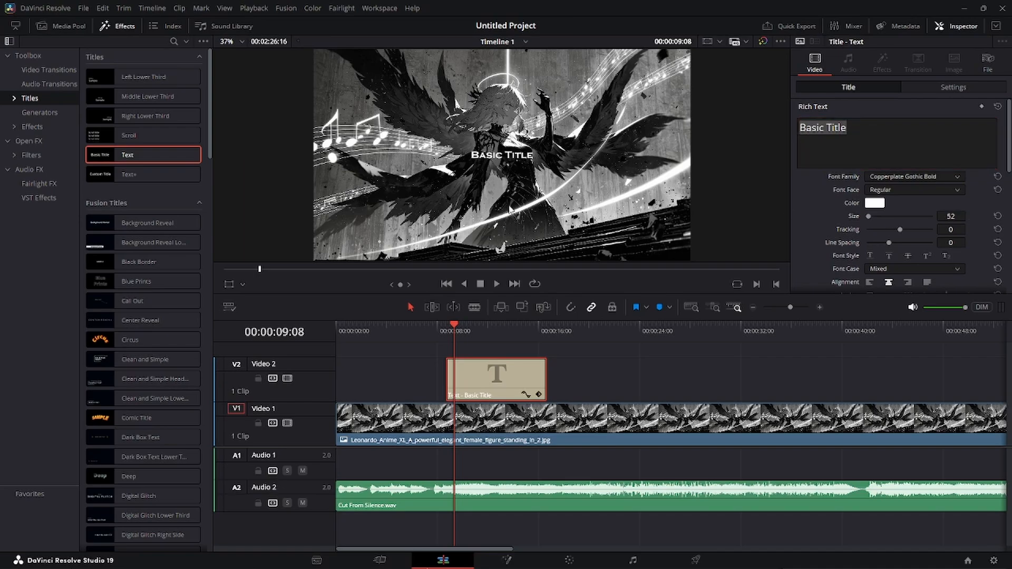
pyautogui.moveTo(949, 216); pyautogui.dragTo(954, 217)
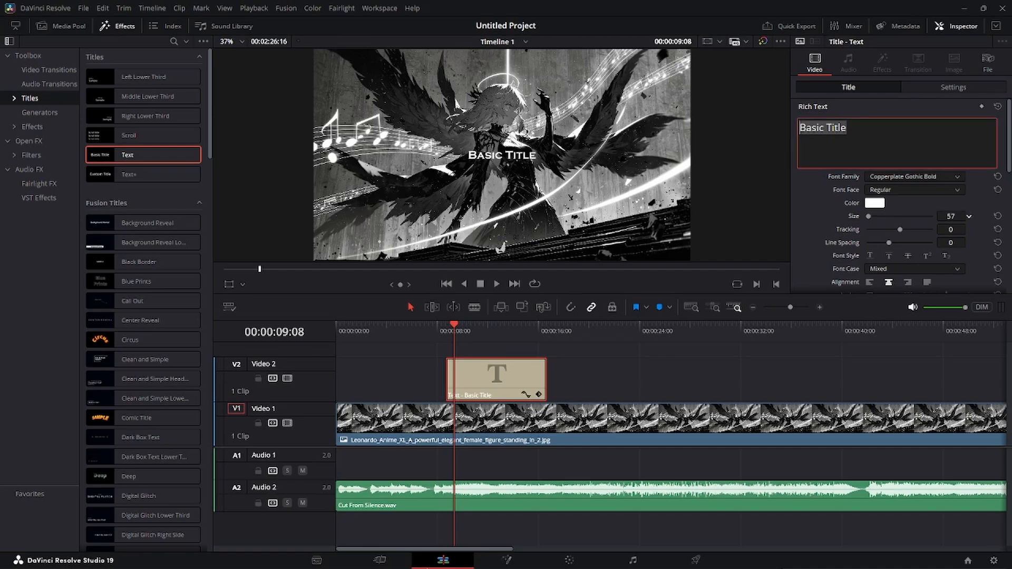
pyautogui.moveTo(955, 217); pyautogui.dragTo(955, 216)
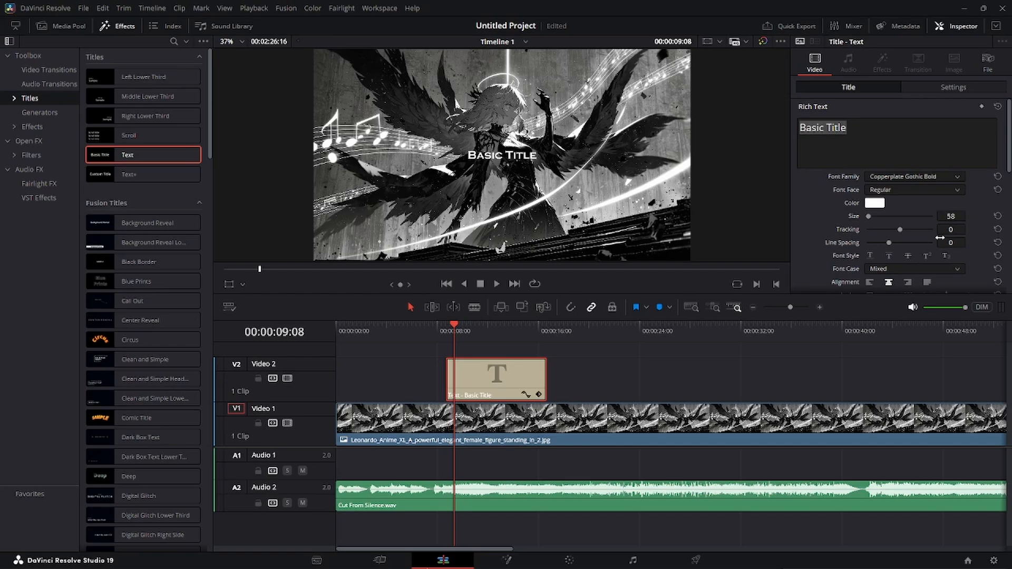
# Give the title a stroke of size 2 and move it to the lower part of the frame.
pyautogui.scroll(-5, 935, 263)
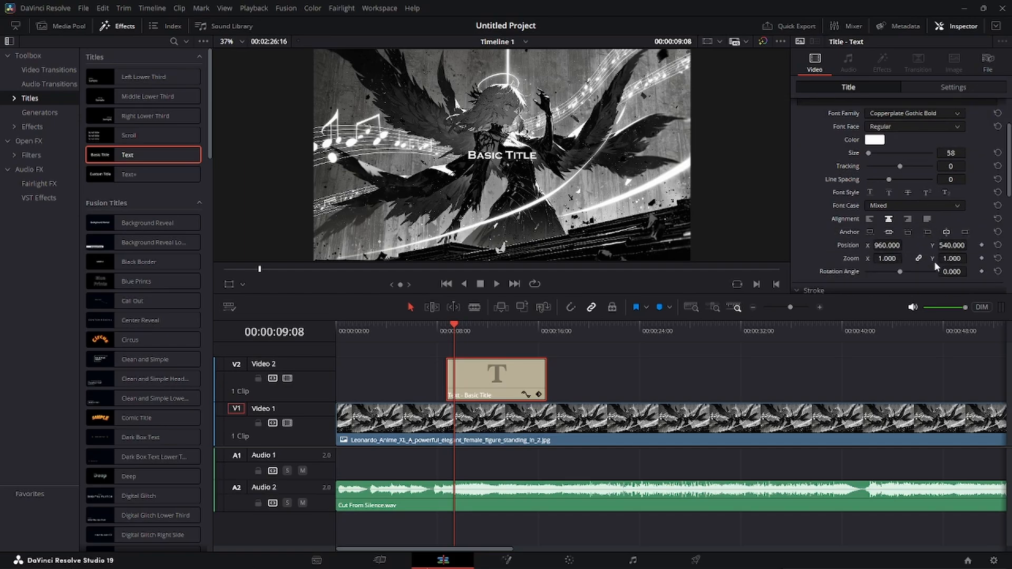
pyautogui.scroll(-1, 937, 265)
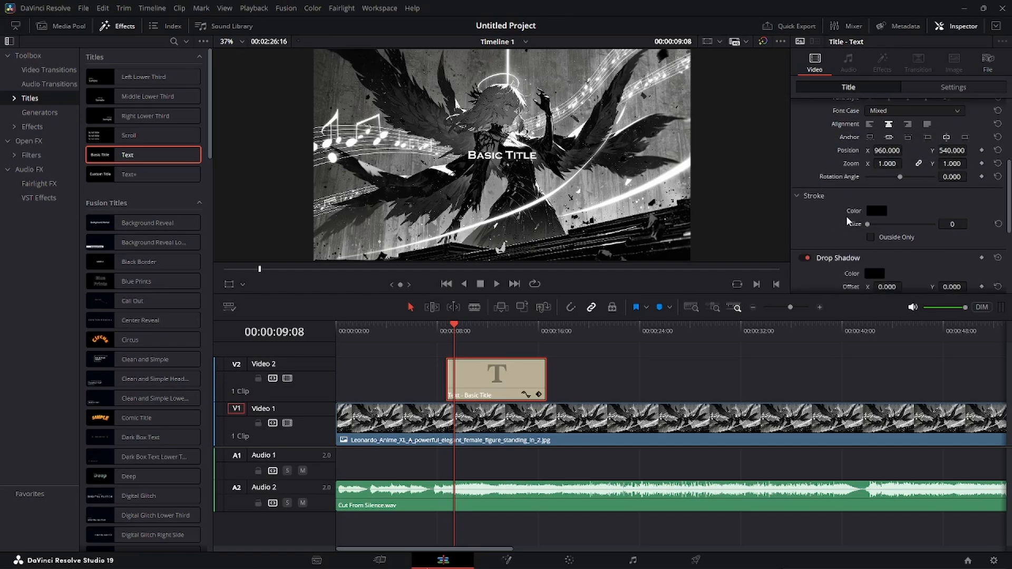
pyautogui.moveTo(941, 228); pyautogui.dragTo(943, 228)
pyautogui.hotkey('ctrl', 's')
pyautogui.click(502, 155)
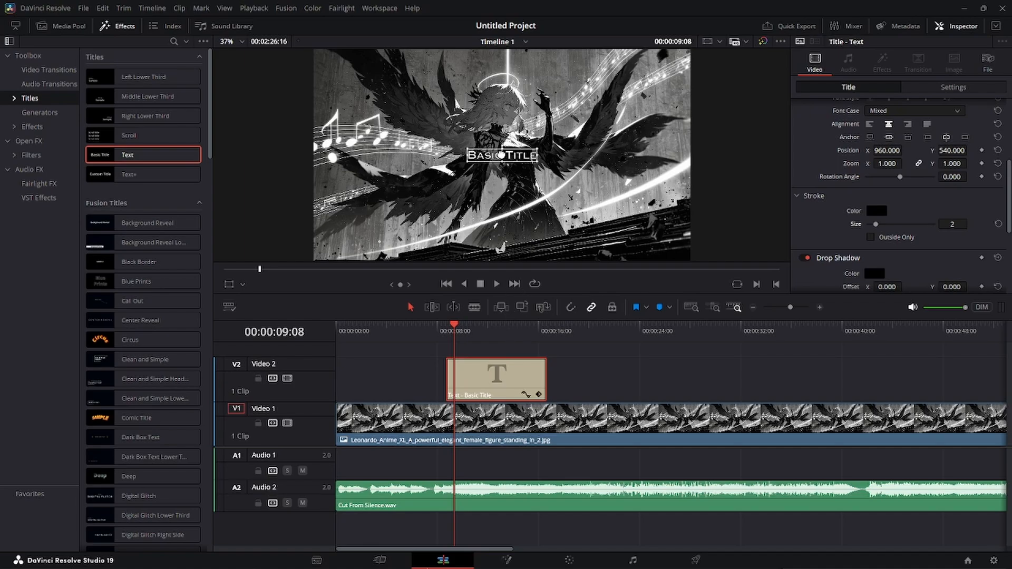
pyautogui.moveTo(502, 156); pyautogui.dragTo(535, 219)
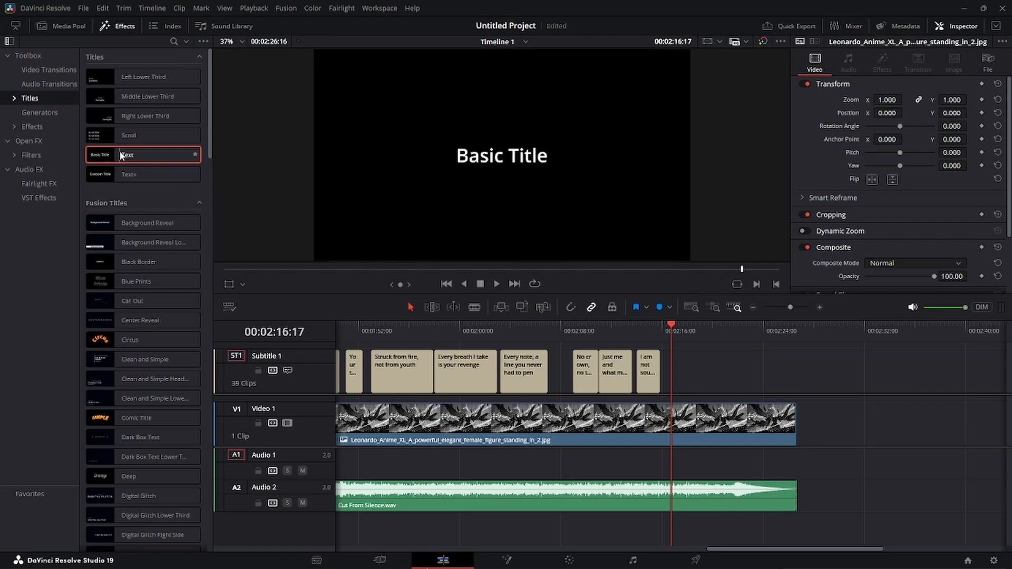
# Add a Text title above the image at 00:02:16:17 and set its font family to Copperplate Gothic Bold.
pyautogui.moveTo(129, 155); pyautogui.dragTo(670, 405)
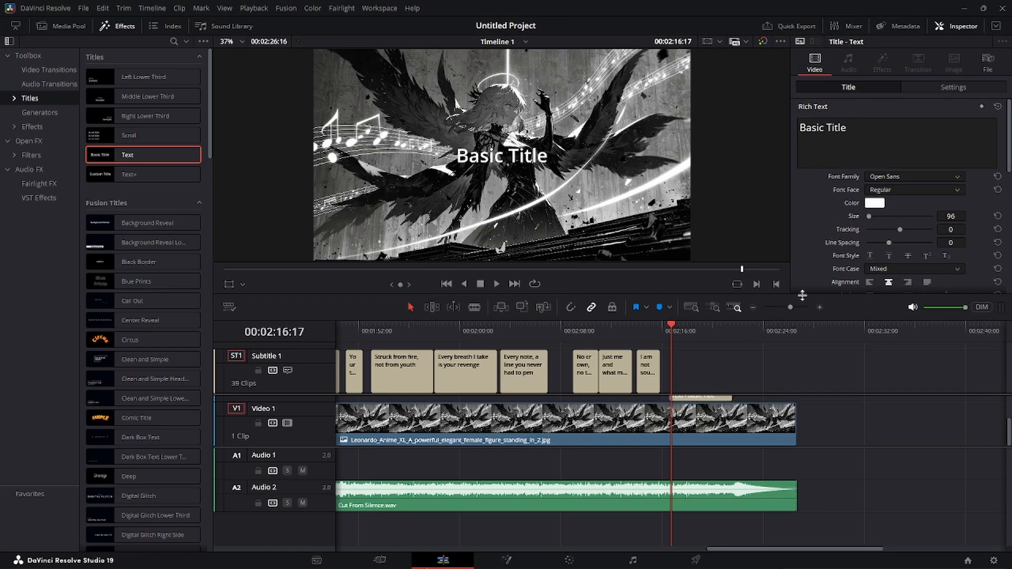
pyautogui.click(901, 176)
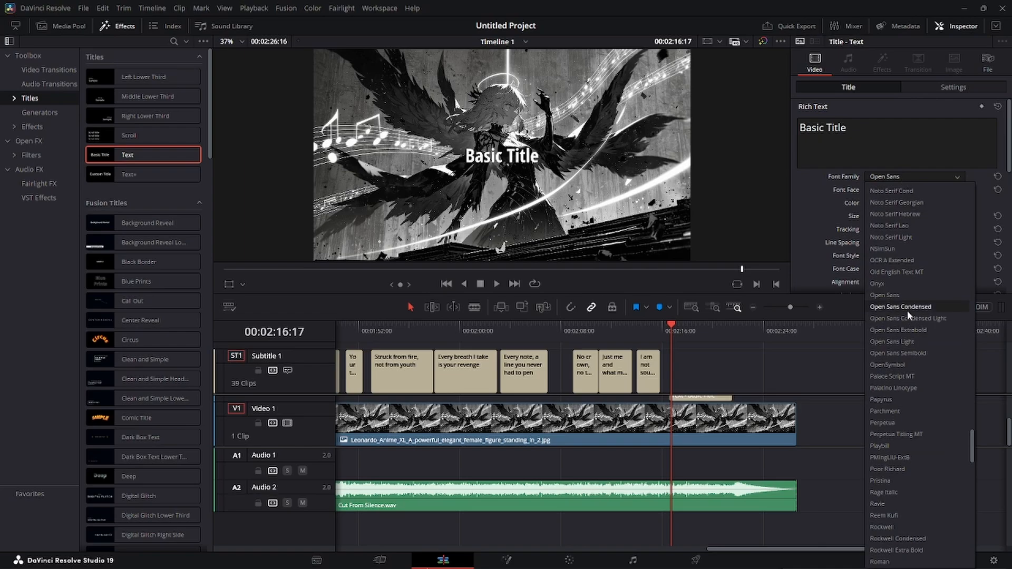
pyautogui.press('c')
pyautogui.scroll(-1, 922, 504)
pyautogui.click(921, 513)
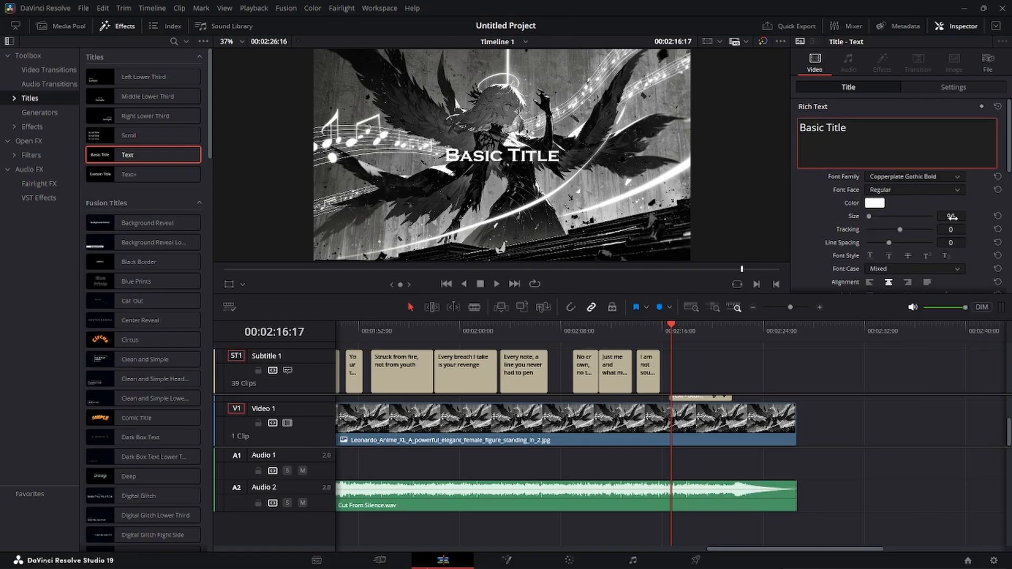
# Set the closing title's size to 58 and replace its text with "The blade you forged to take a stand.".
pyautogui.moveTo(957, 217); pyautogui.dragTo(939, 216)
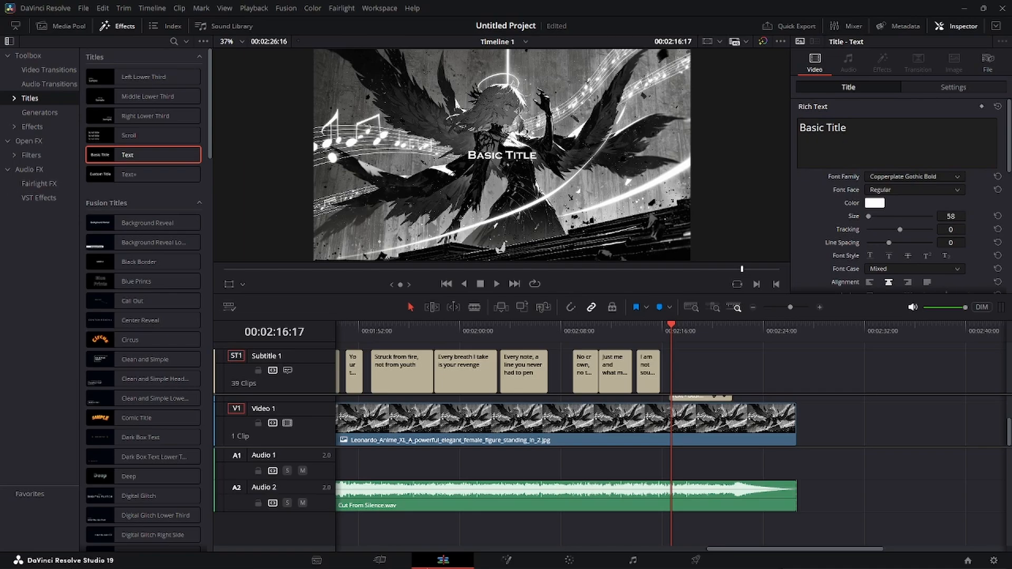
pyautogui.hotkey('ctrl', 's')
pyautogui.click(885, 125)
pyautogui.hotkey('ctrl', 'a')
pyautogui.write('The blade you forged to take a stand.')
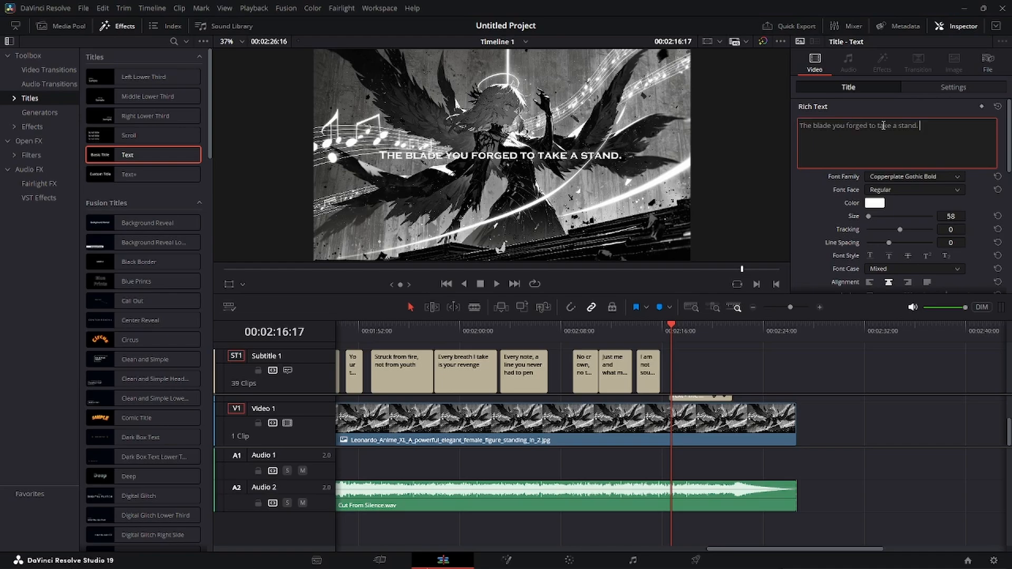
# Give the closing title a stroke of size 2, lower it to about Y 228, and return to the Cut page.
pyautogui.scroll(-2, 896, 220)
pyautogui.scroll(-3, 897, 220)
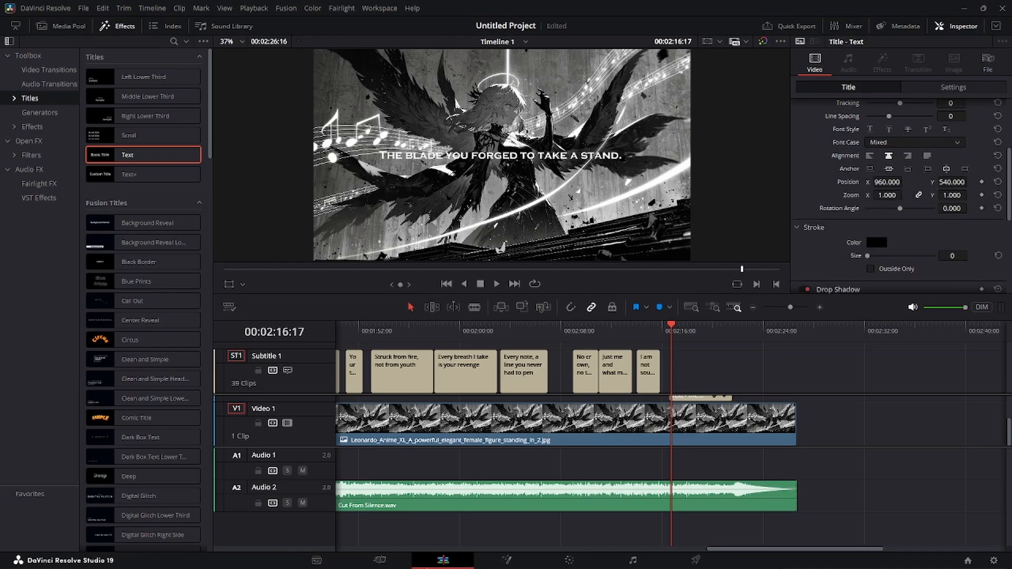
pyautogui.moveTo(952, 256); pyautogui.dragTo(958, 255)
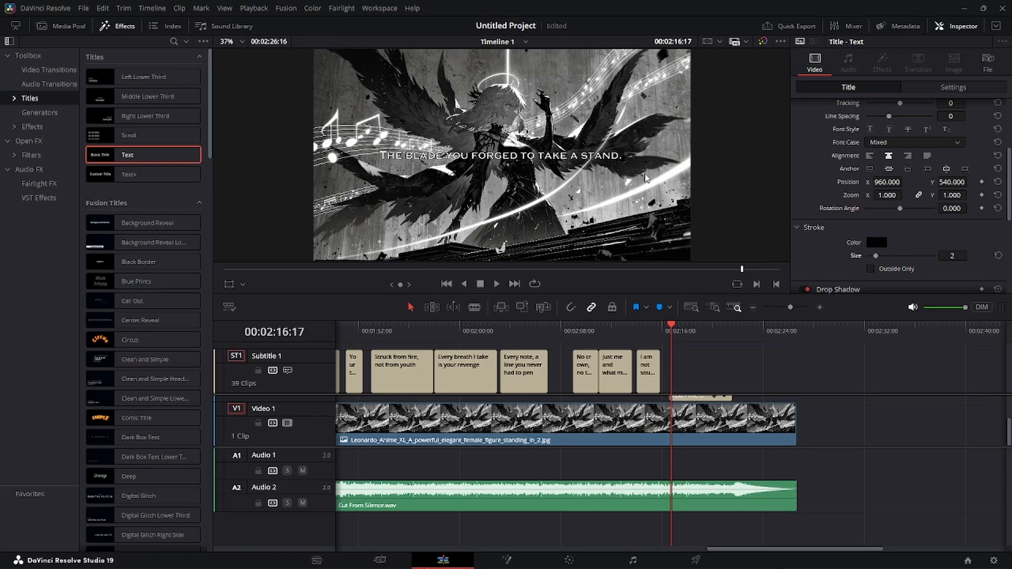
pyautogui.moveTo(508, 157); pyautogui.dragTo(505, 202)
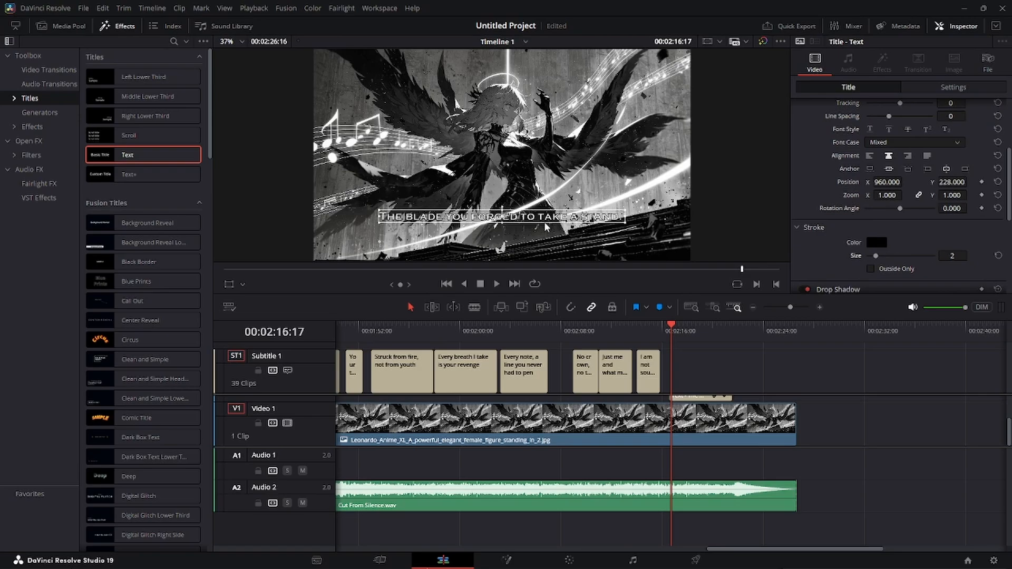
pyautogui.click(380, 560)
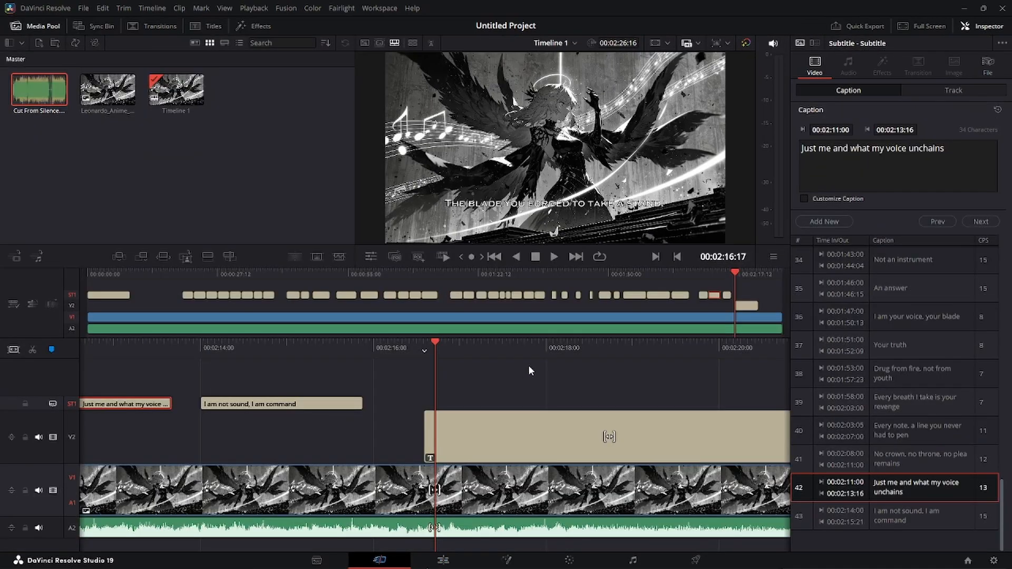
# Play through the closing title's entry on V2 and extend its start slightly earlier, to about 00:02:16:12.
pyautogui.moveTo(574, 356); pyautogui.dragTo(652, 350)
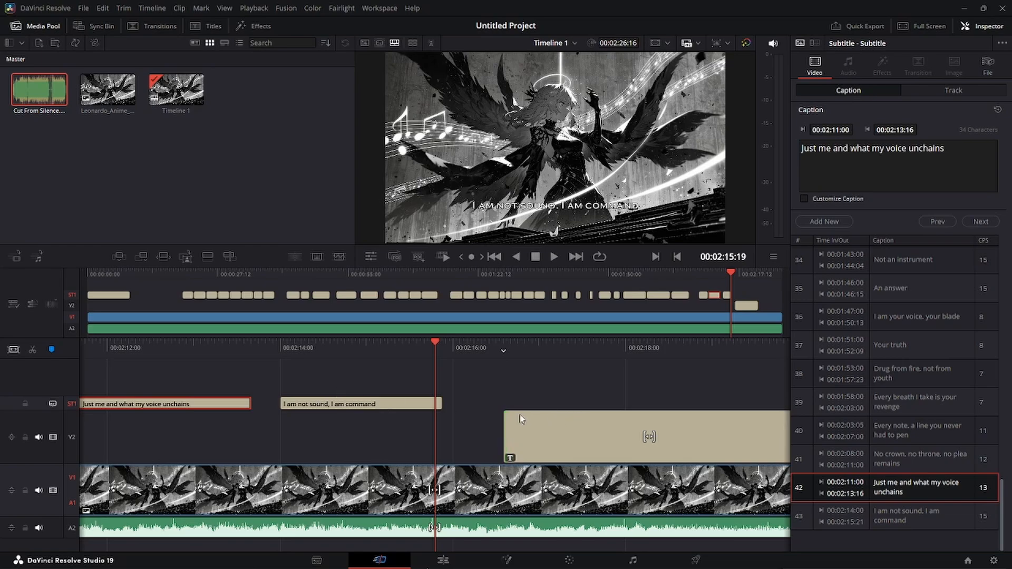
pyautogui.click(556, 255)
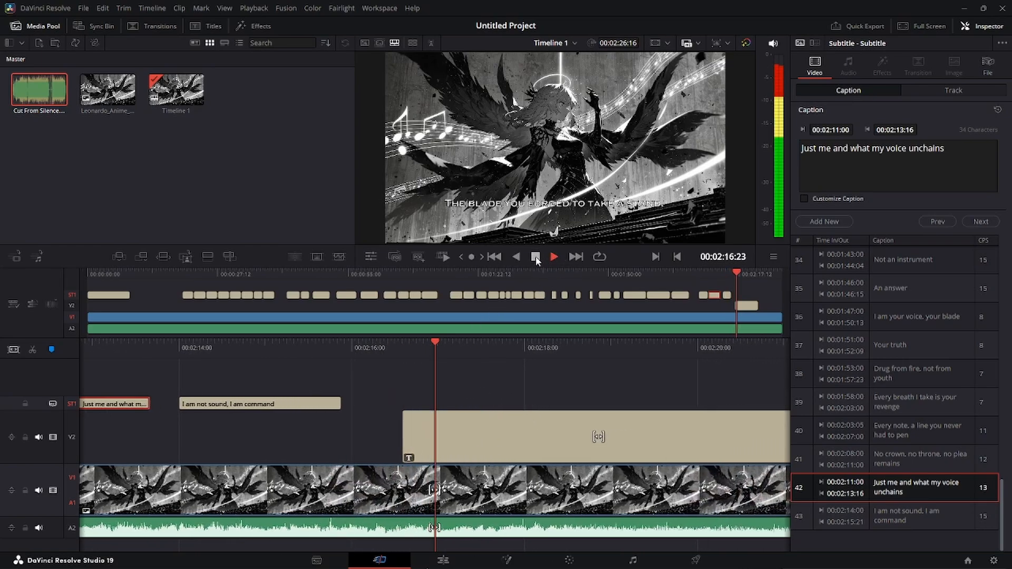
pyautogui.moveTo(479, 342); pyautogui.dragTo(641, 335)
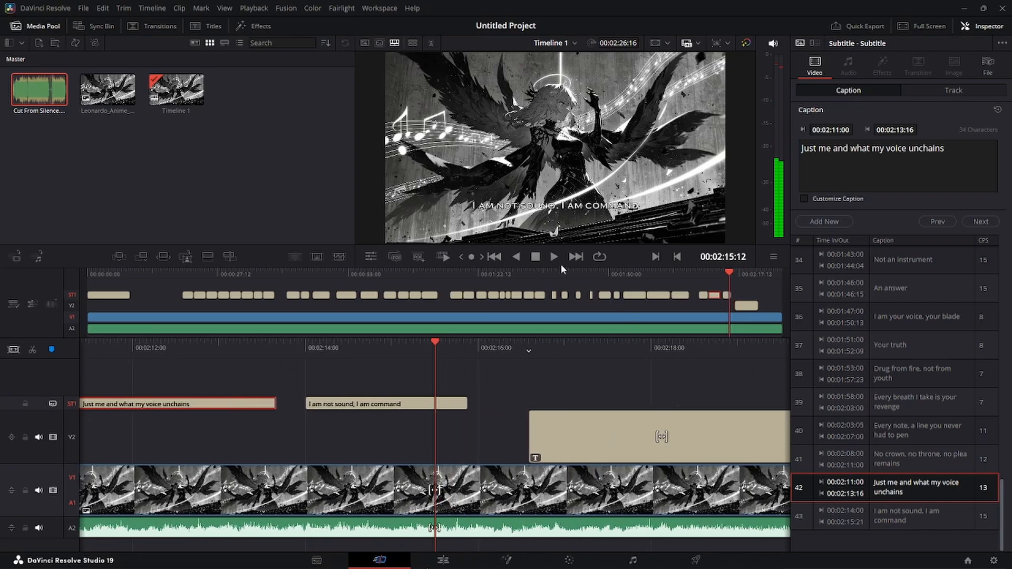
pyautogui.click(555, 257)
pyautogui.click(536, 257)
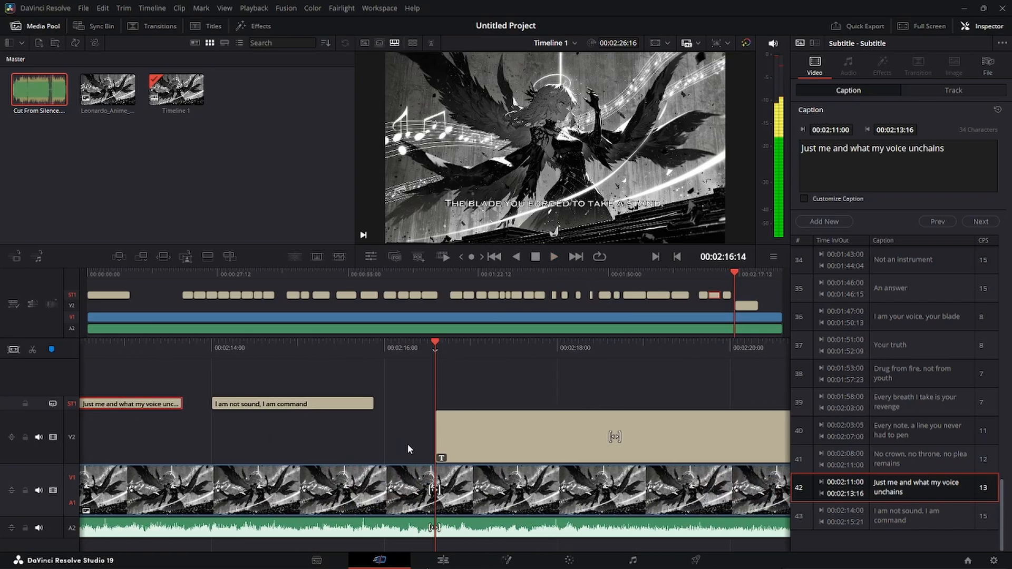
pyautogui.moveTo(435, 426); pyautogui.dragTo(426, 426)
# Play through the closing lyric, trim the title's end back to about 00:02:20:11, and play the song to its end.
pyautogui.moveTo(552, 345); pyautogui.dragTo(605, 344)
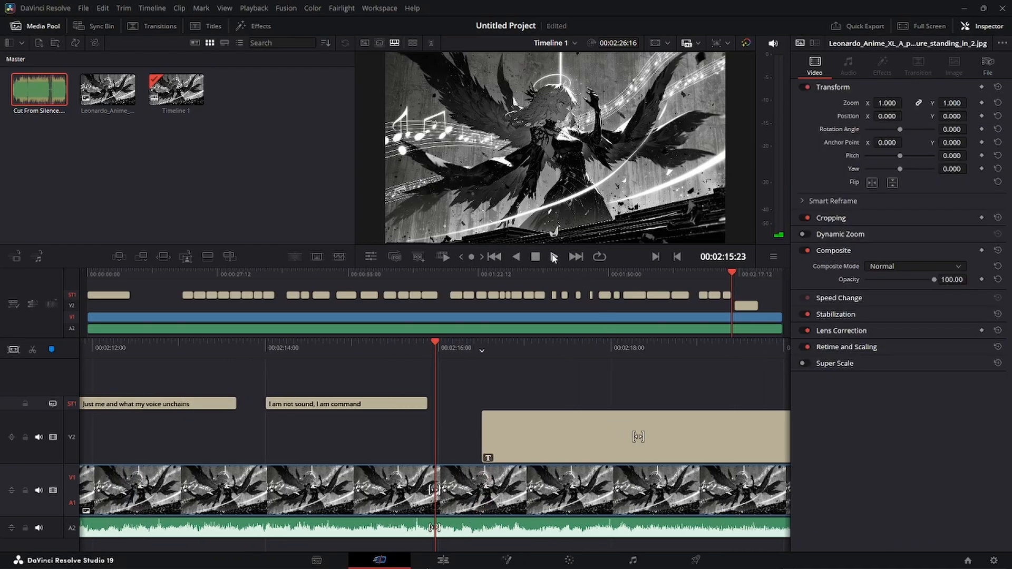
pyautogui.click(553, 257)
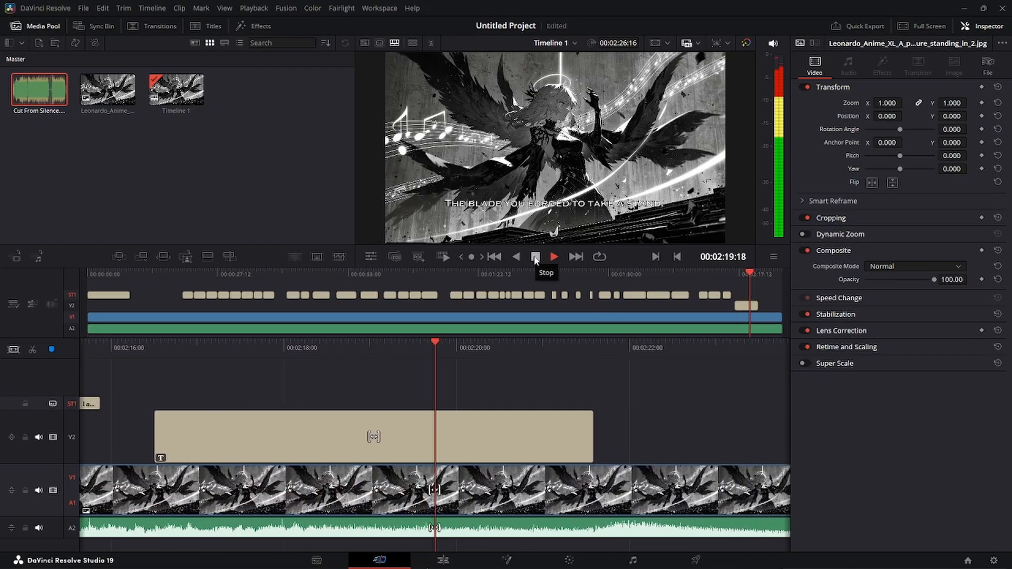
pyautogui.click(536, 257)
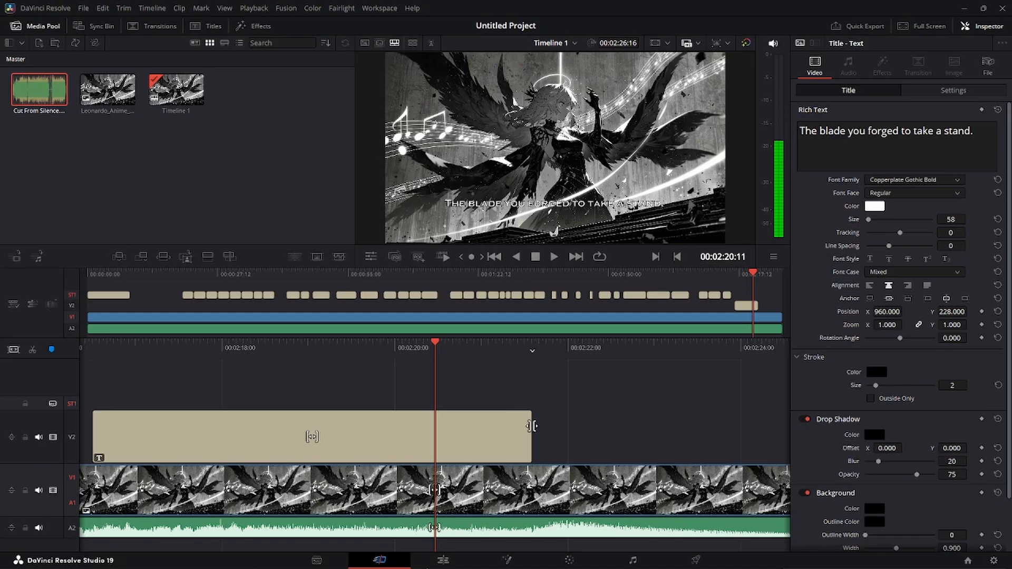
pyautogui.moveTo(532, 427); pyautogui.dragTo(437, 433)
pyautogui.click(554, 257)
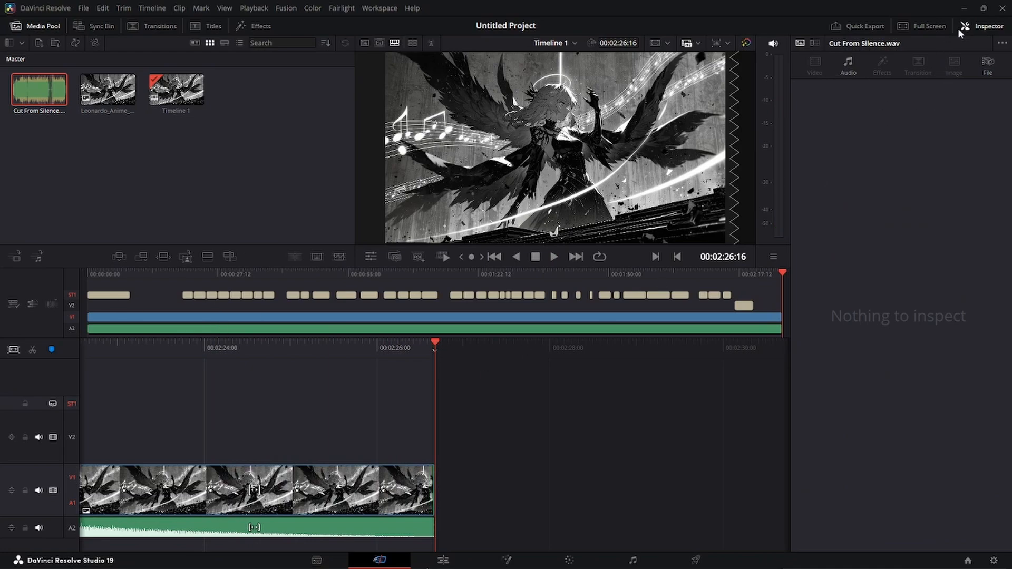
# Close the Inspector, return the playhead to the timeline's start, and open the video effects library at its beginning.
pyautogui.click(990, 26)
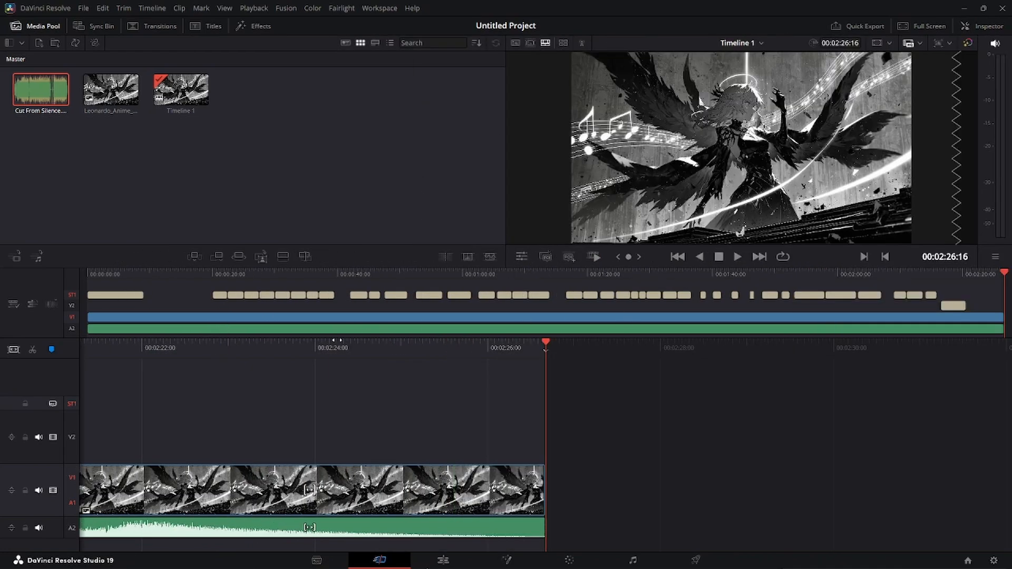
pyautogui.click(87, 275)
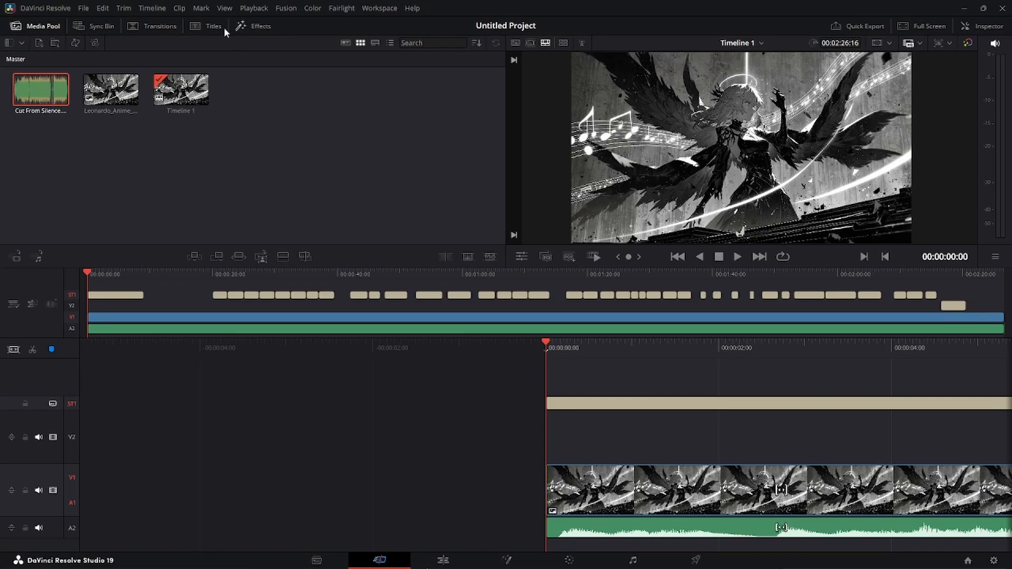
pyautogui.click(254, 27)
pyautogui.scroll(-5, 260, 97)
pyautogui.scroll(3, 248, 155)
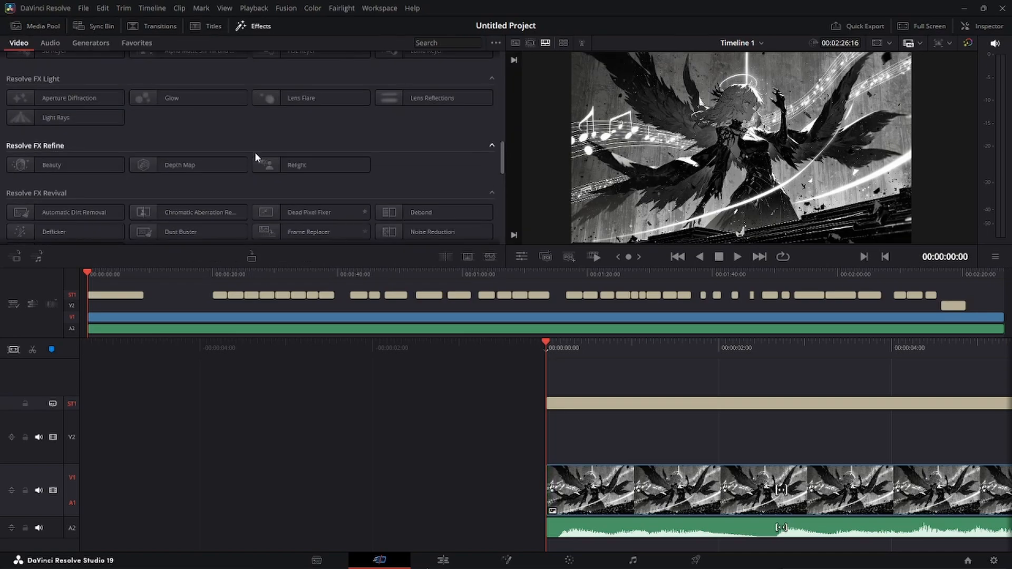
pyautogui.moveTo(501, 150); pyautogui.dragTo(504, 58)
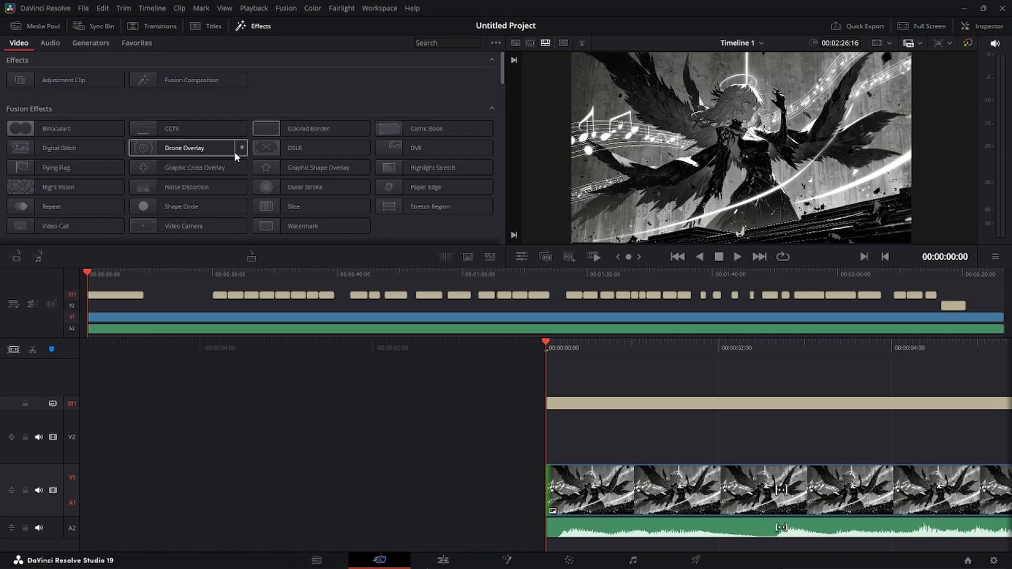
# Apply the Film Damage and Film Look Creator effects from Resolve FX Film Emulation to the image clip on V1.
pyautogui.moveTo(236, 151)
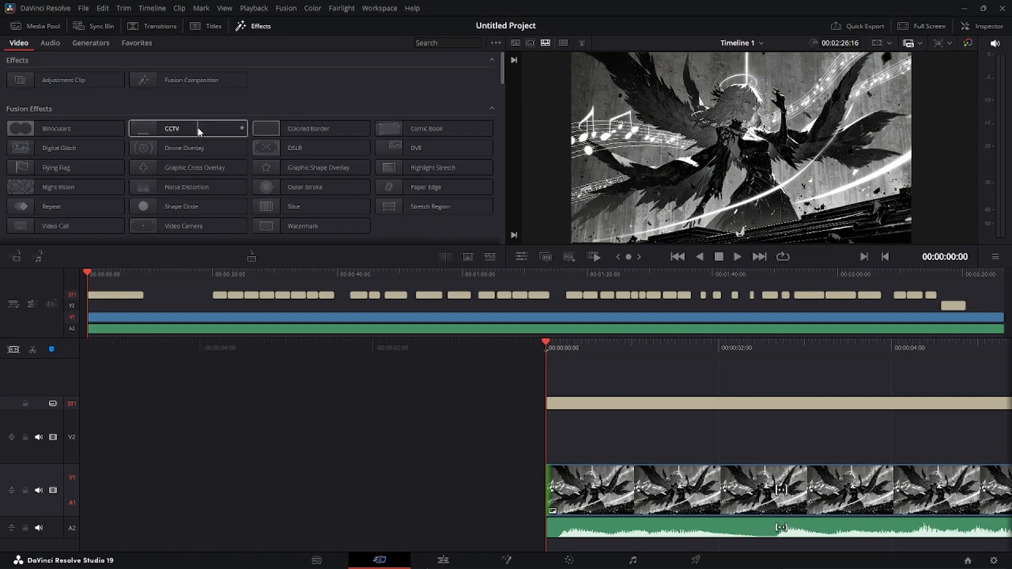
pyautogui.moveTo(198, 129)
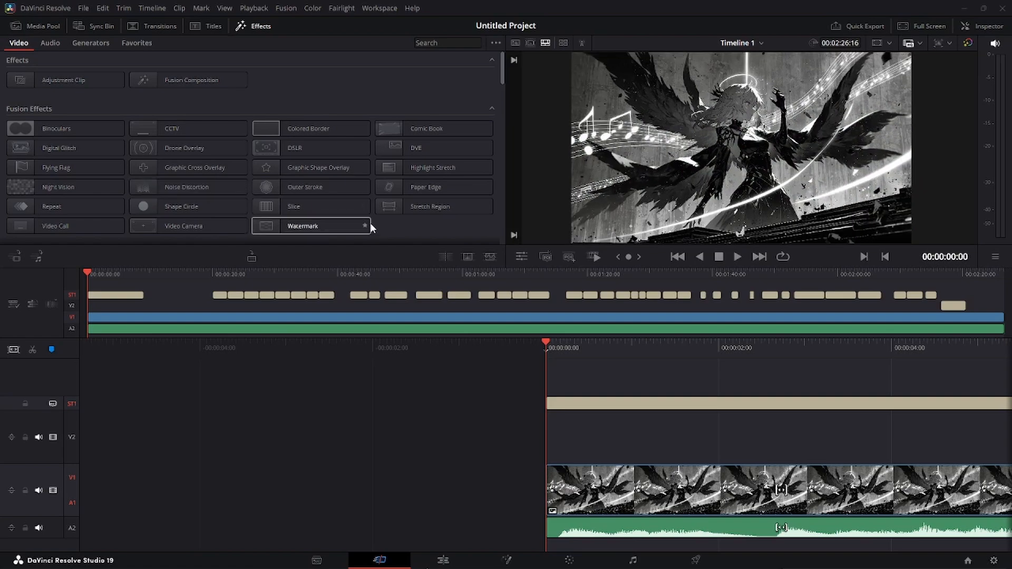
pyautogui.scroll(-3, 450, 213)
pyautogui.scroll(-1, 410, 191)
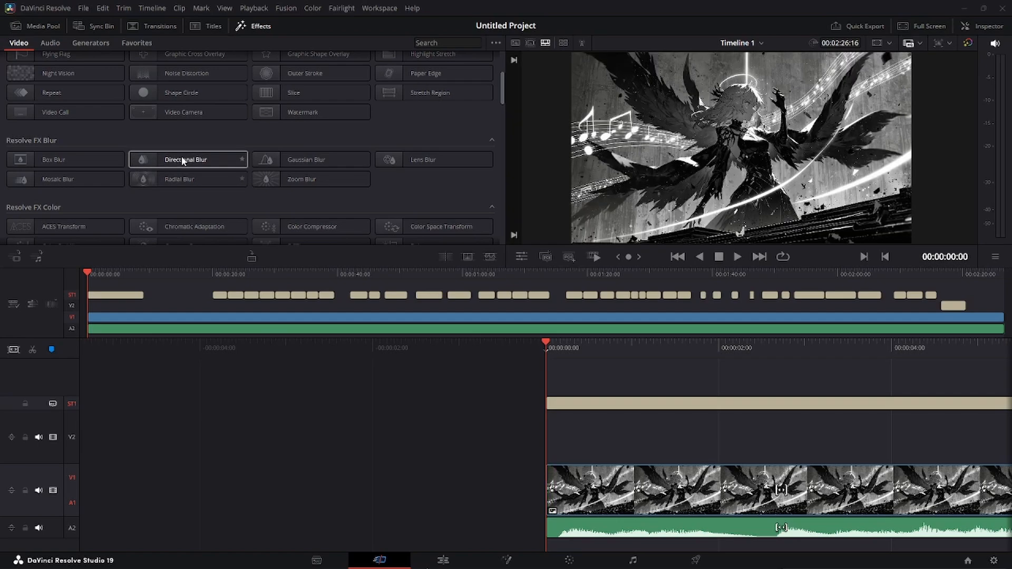
pyautogui.scroll(-3, 472, 192)
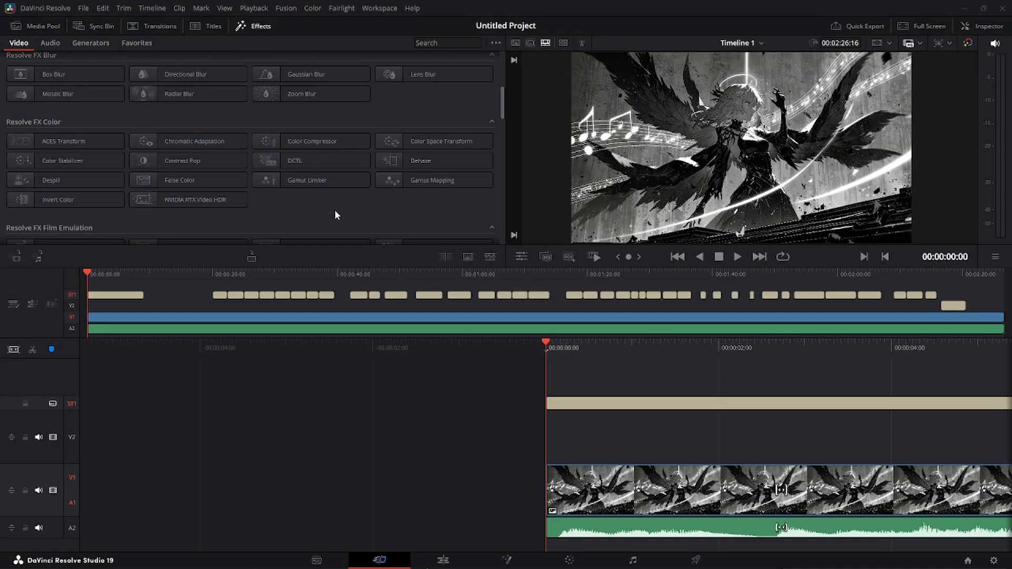
pyautogui.scroll(-2, 334, 210)
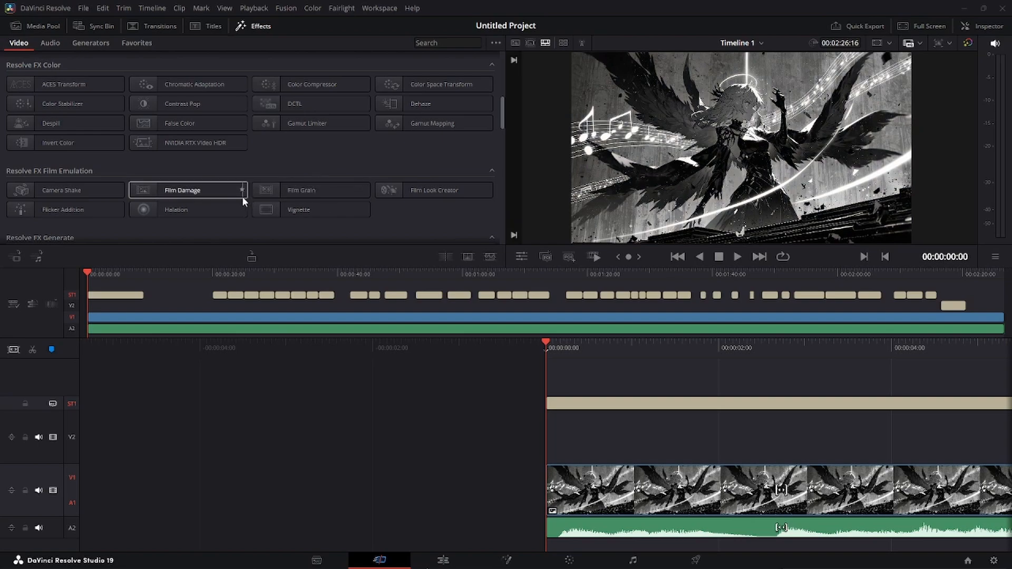
pyautogui.moveTo(182, 192); pyautogui.dragTo(644, 501)
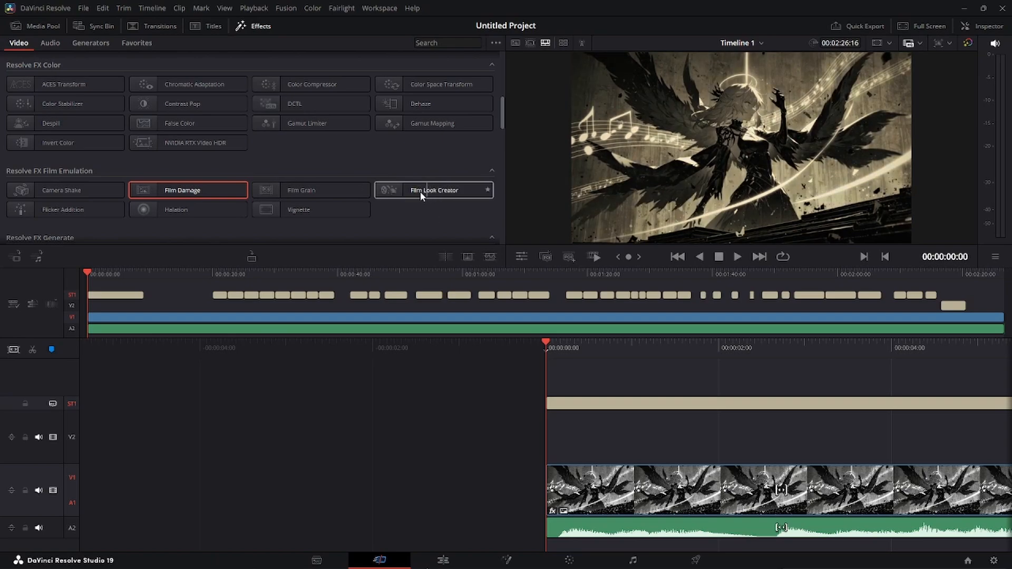
pyautogui.moveTo(428, 191); pyautogui.dragTo(708, 477)
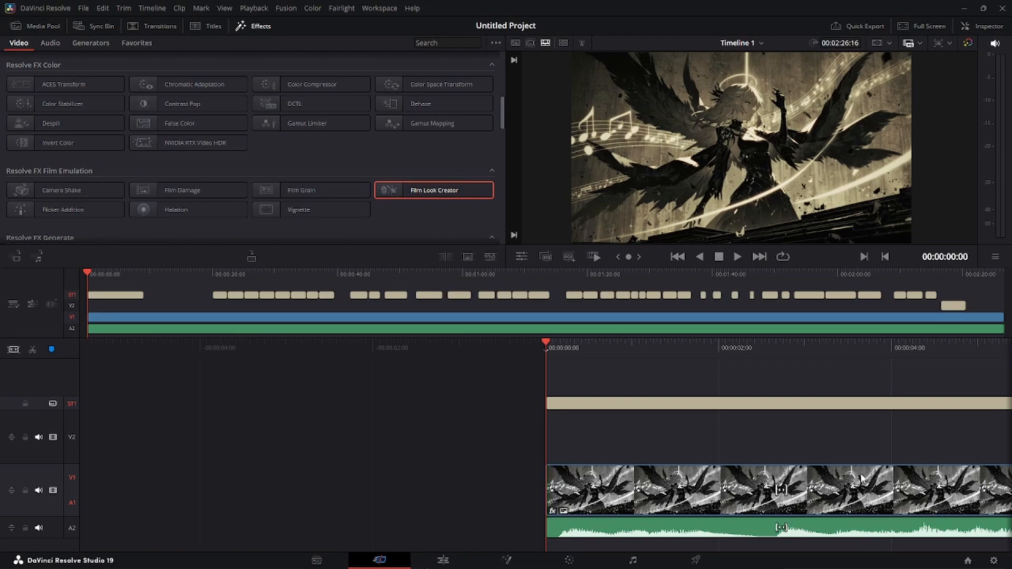
# Apply JPEG Damage from Resolve FX Texture to the image clip and open its Film Look Creator settings.
pyautogui.scroll(-1, 390, 222)
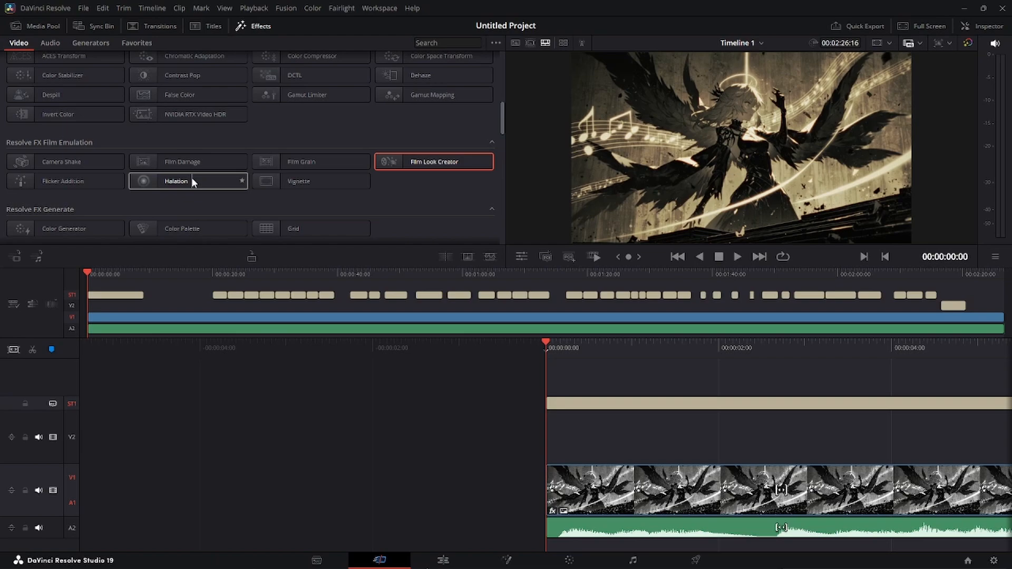
pyautogui.scroll(-2, 426, 198)
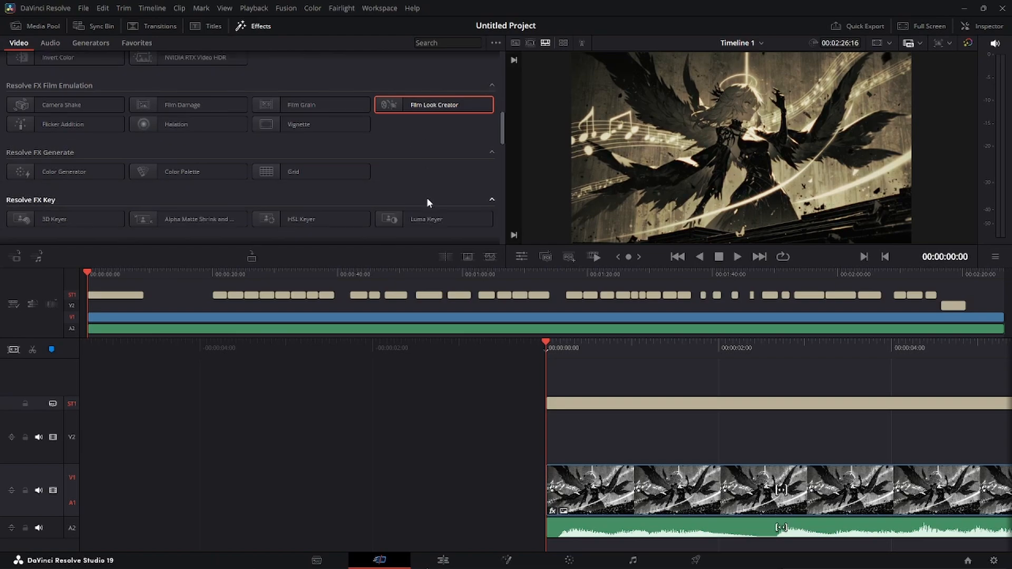
pyautogui.scroll(-2, 425, 198)
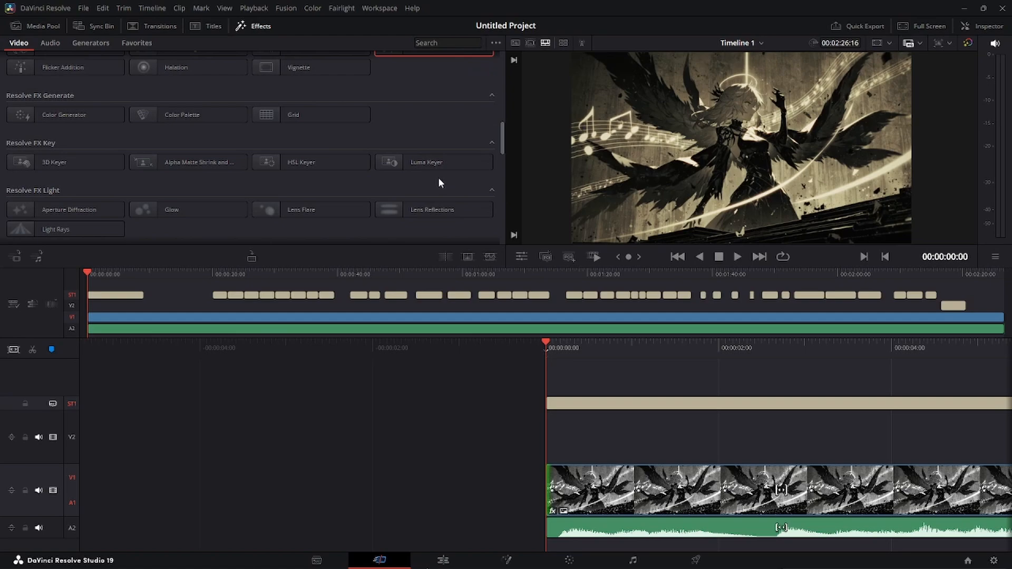
pyautogui.scroll(-1, 440, 181)
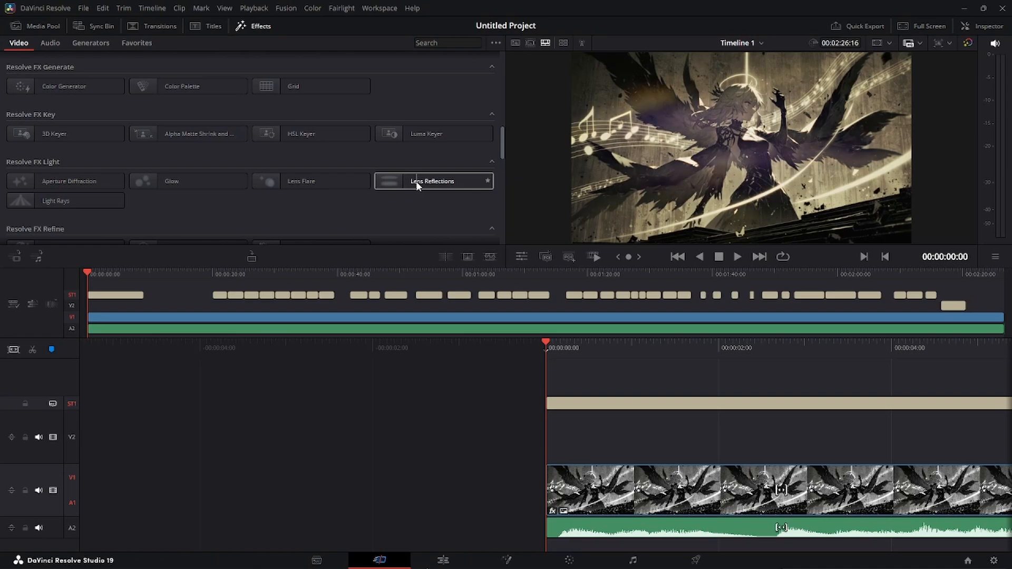
pyautogui.scroll(-10, 416, 184)
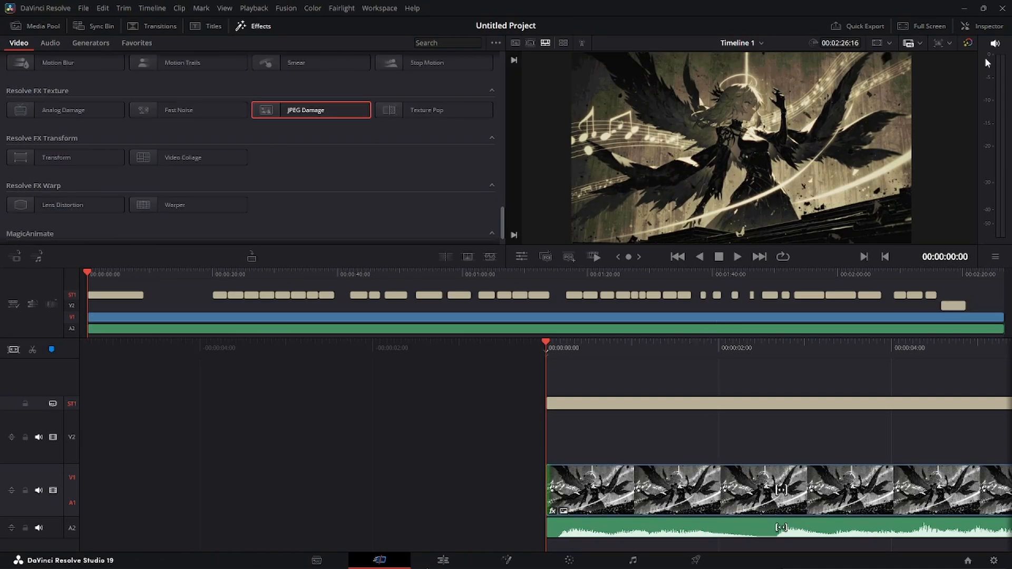
pyautogui.click(988, 27)
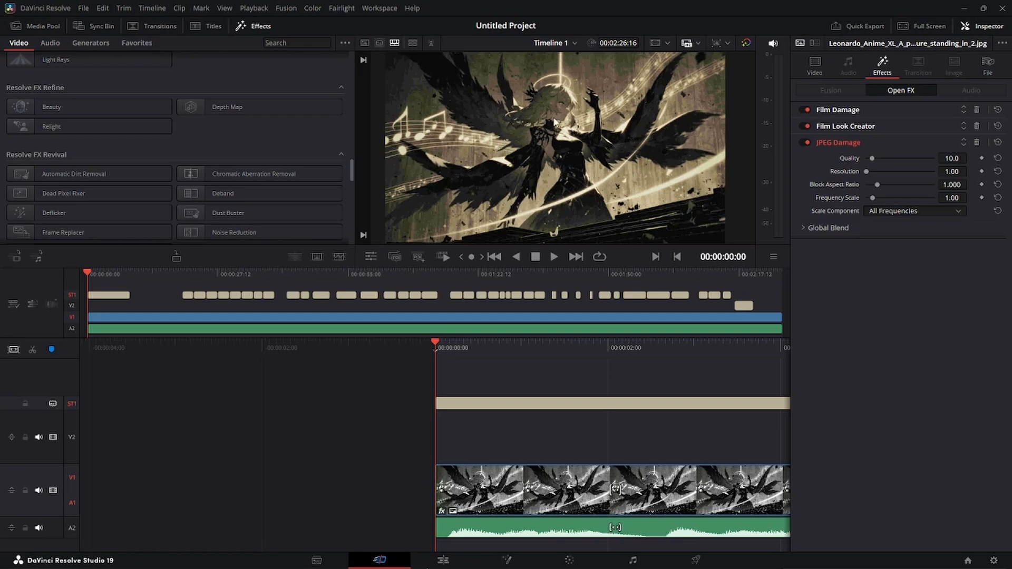
pyautogui.click(871, 128)
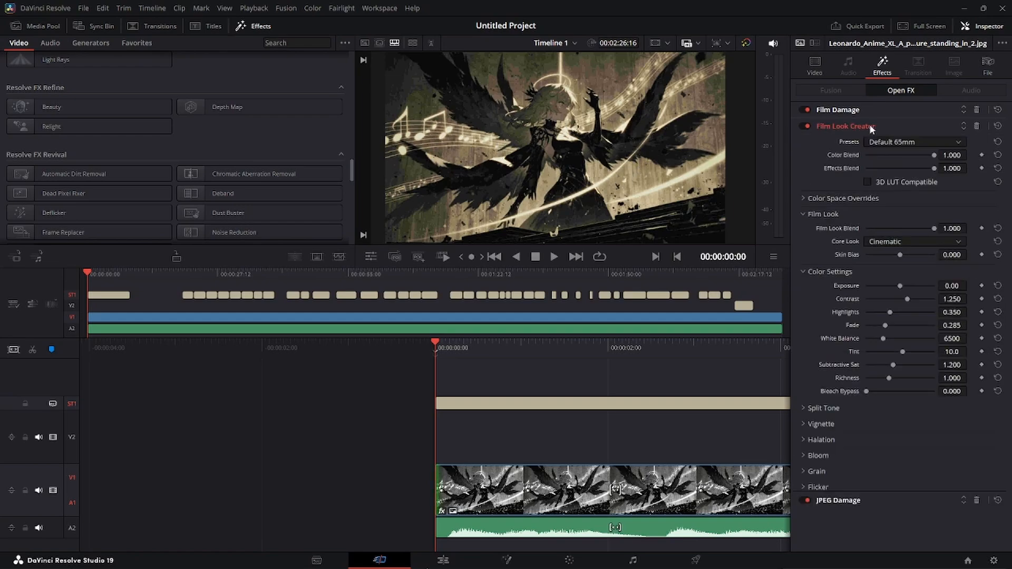
# Try the Cinematic preset in Film Look Creator and preview it by playing the opening seconds.
pyautogui.click(895, 141)
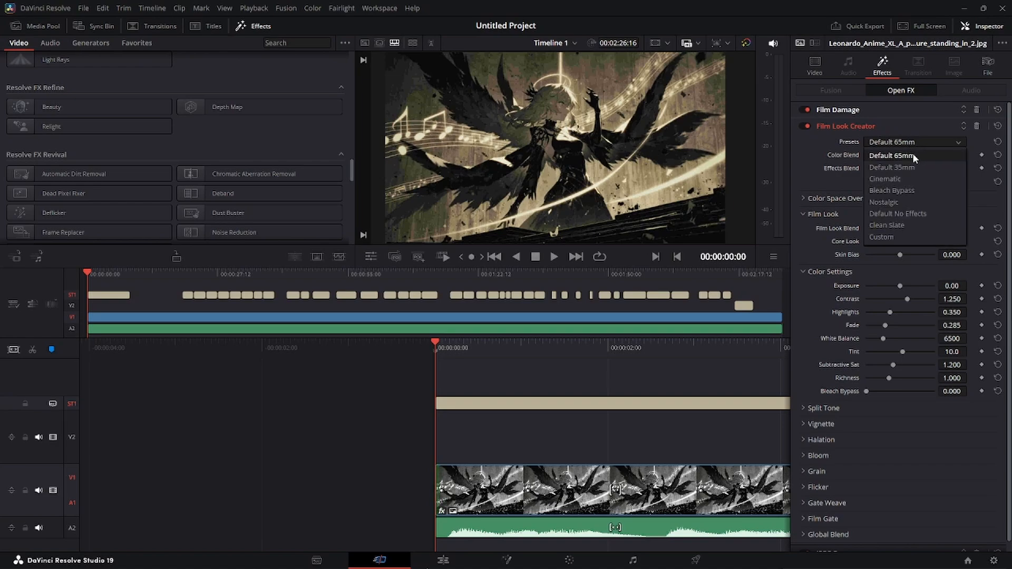
pyautogui.click(893, 179)
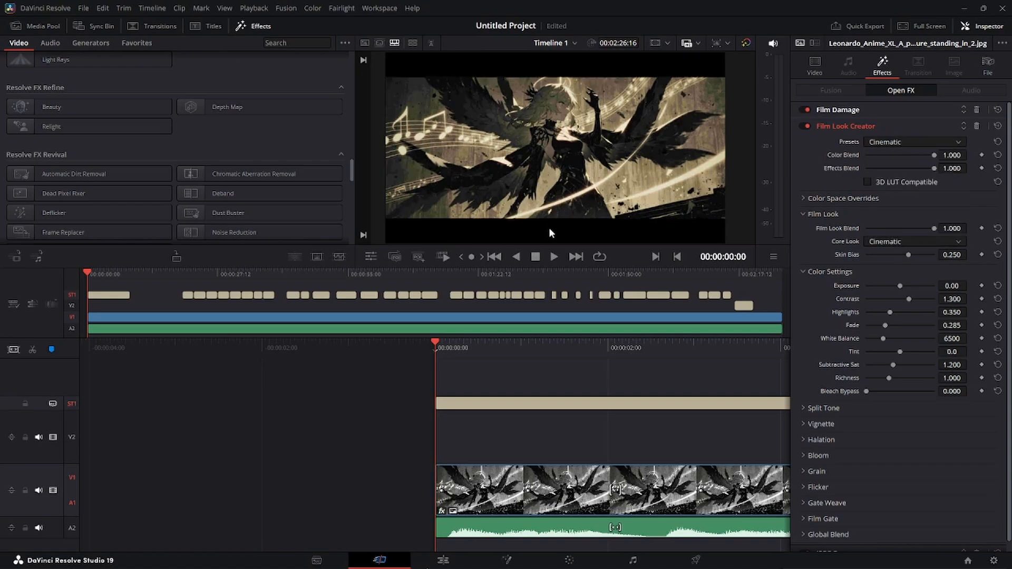
pyautogui.click(554, 256)
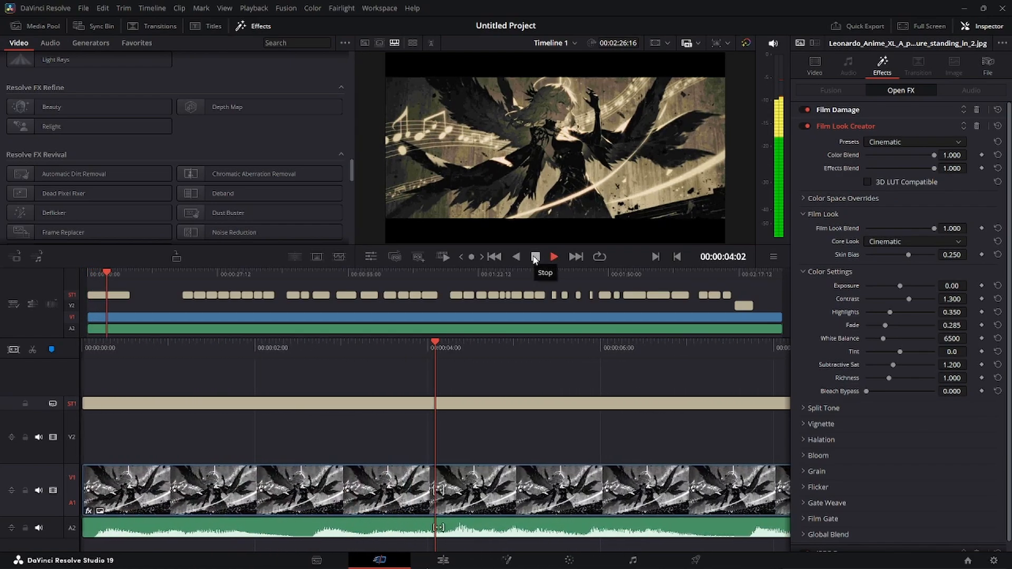
pyautogui.click(535, 257)
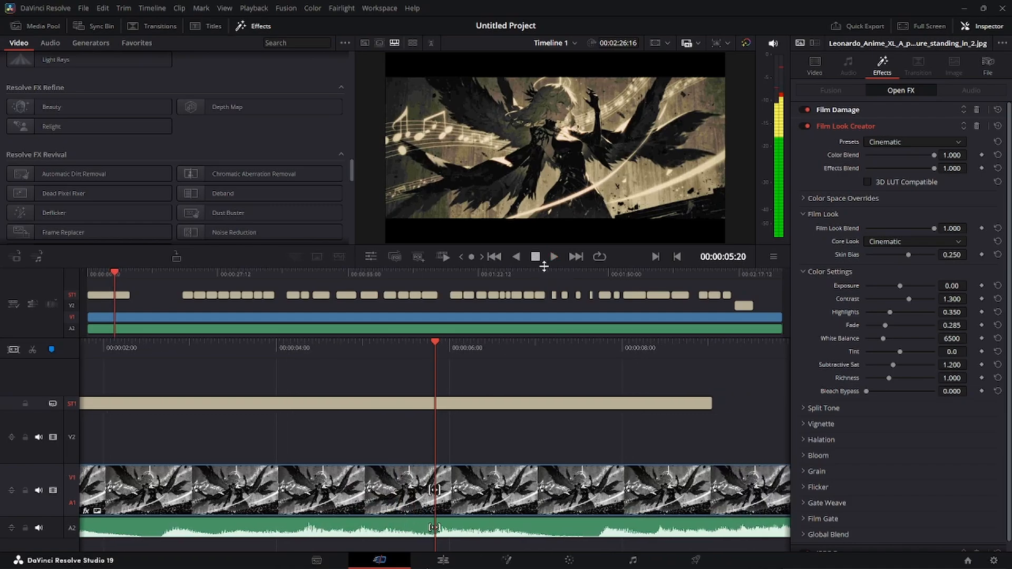
# Try the Bleach Bypass preset in Film Look Creator and play the opening again to preview it.
pyautogui.click(893, 142)
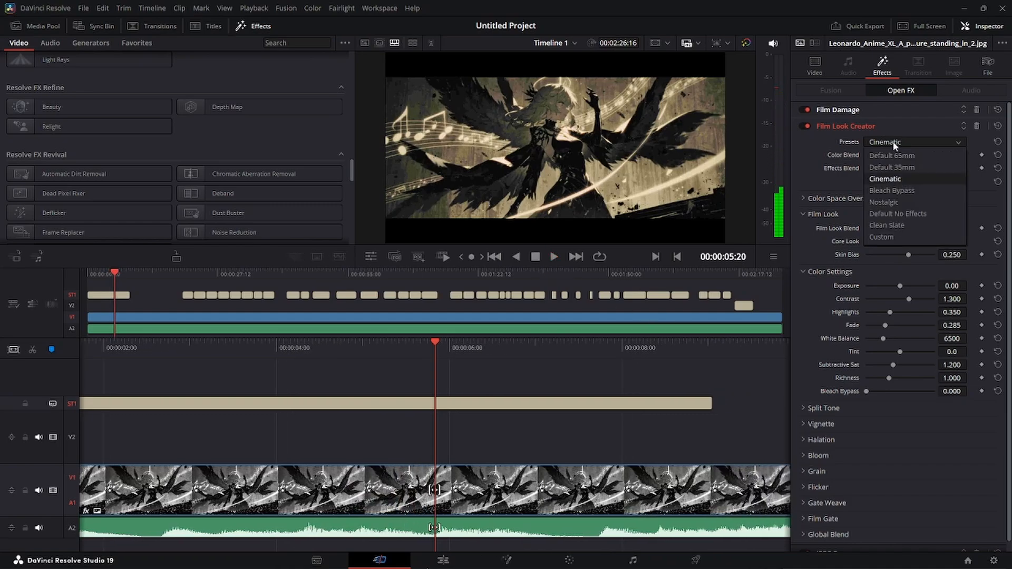
pyautogui.click(903, 191)
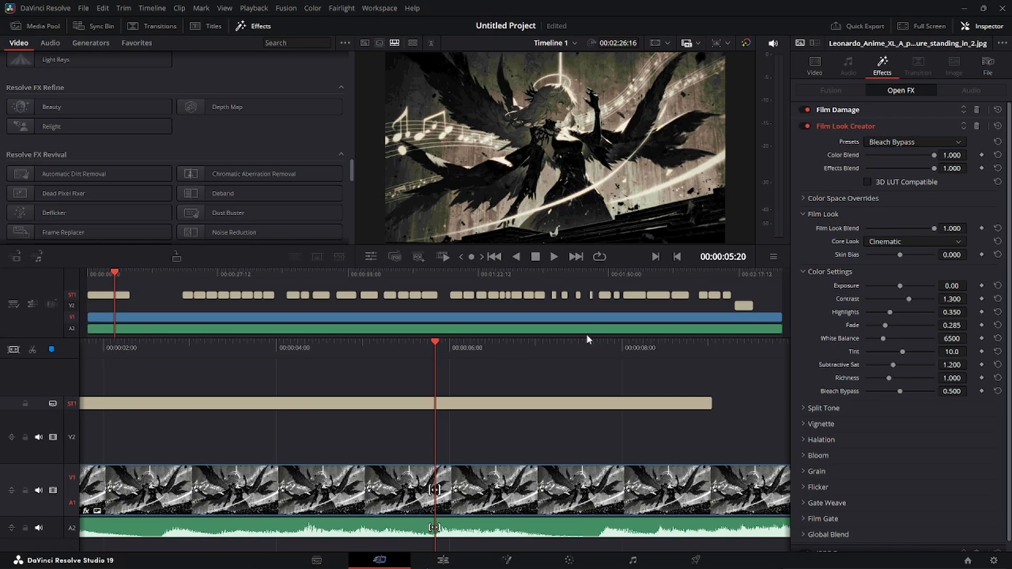
pyautogui.moveTo(586, 340); pyautogui.dragTo(800, 341)
pyautogui.click(554, 257)
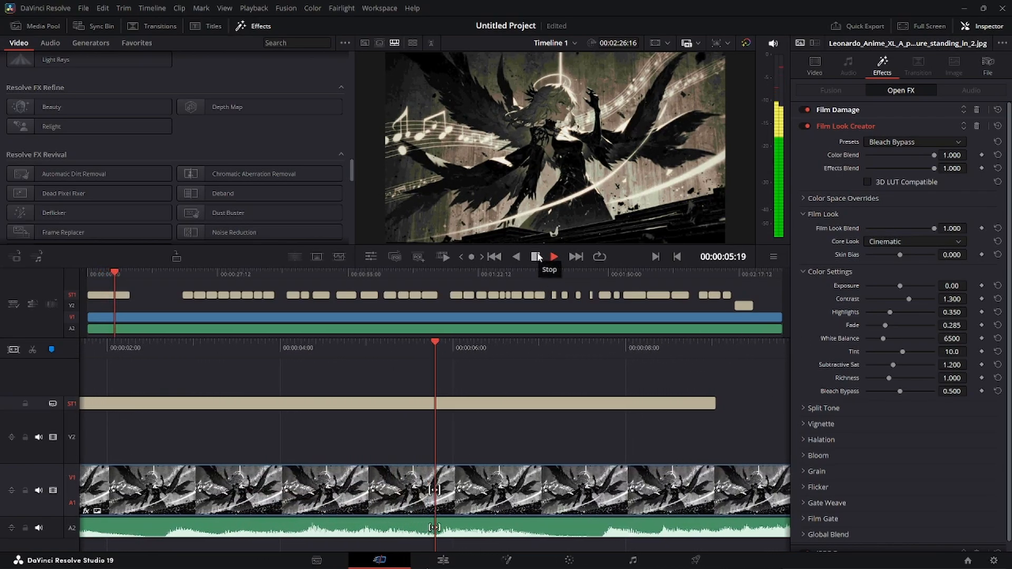
pyautogui.click(536, 257)
# Set the Film Look Creator preset to Nostalgic.
pyautogui.click(905, 144)
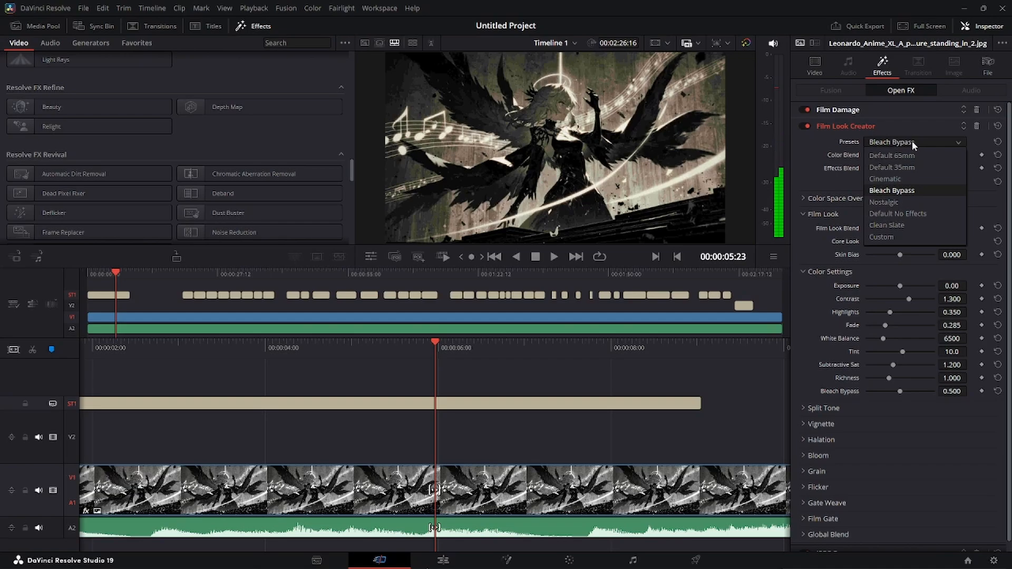
pyautogui.click(885, 203)
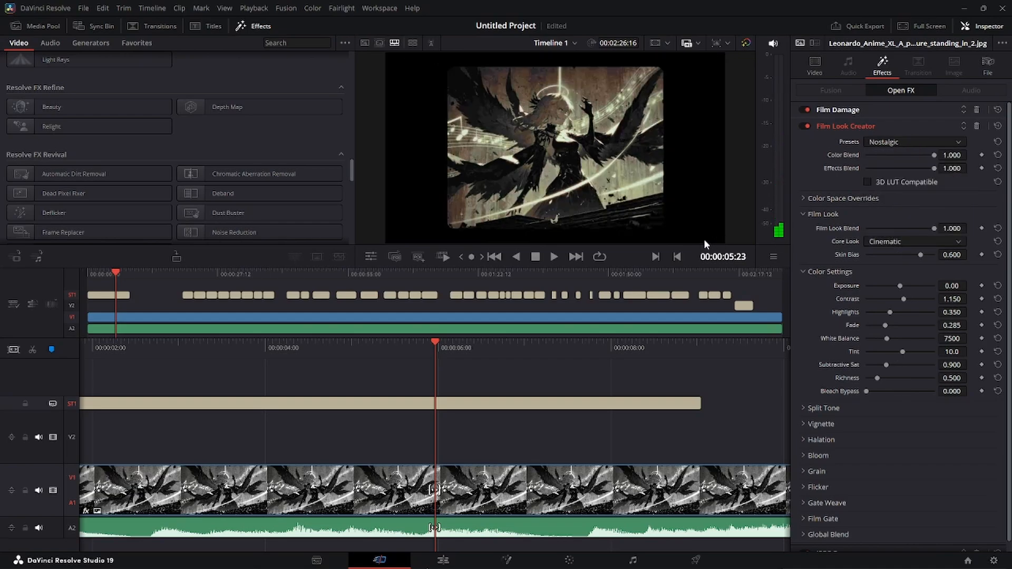
# Try the Clean Slate preset in Film Look Creator and play a short stretch of the timeline to preview it.
pyautogui.click(912, 141)
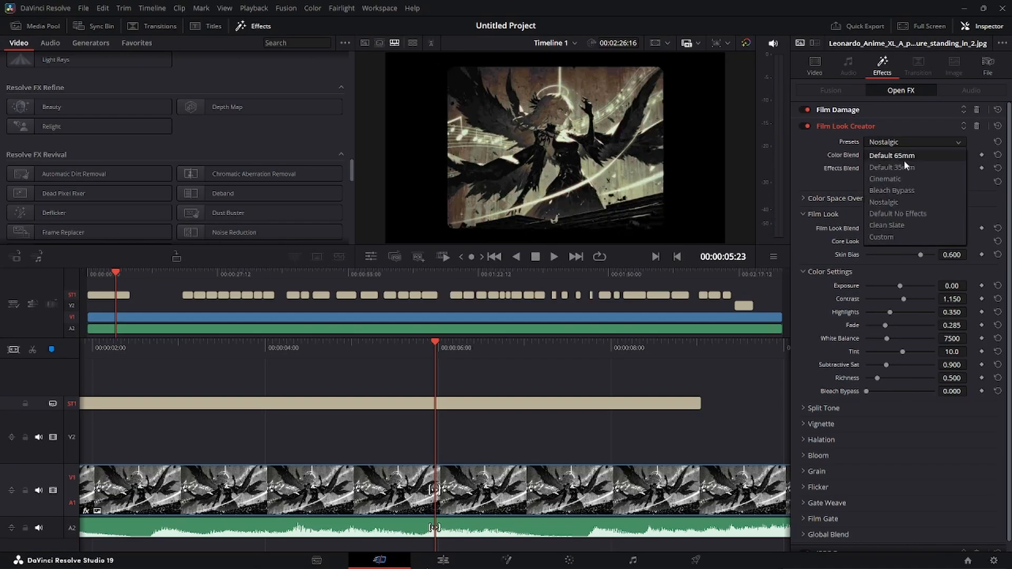
pyautogui.click(906, 226)
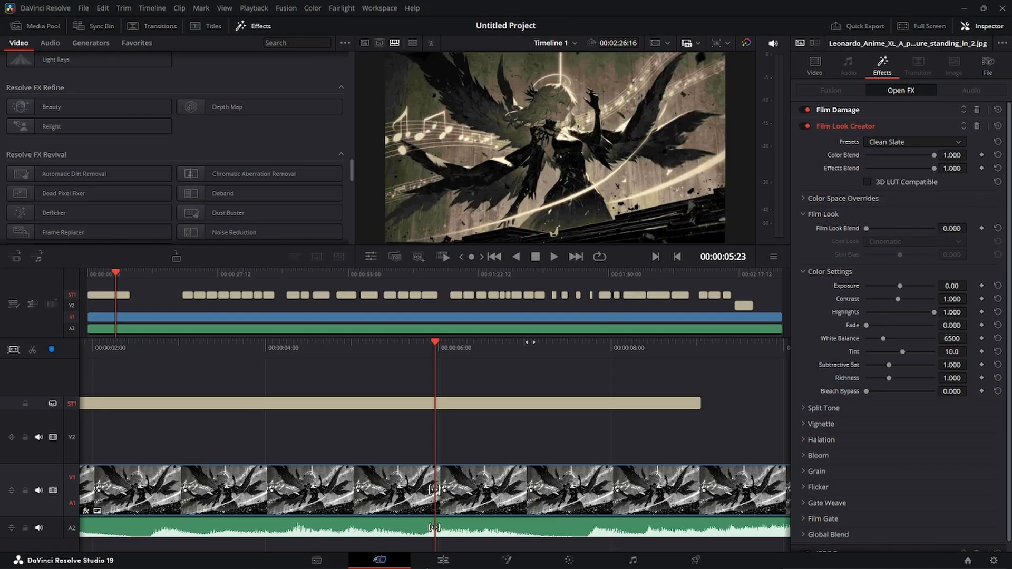
pyautogui.moveTo(531, 342); pyautogui.dragTo(715, 342)
pyautogui.click(554, 257)
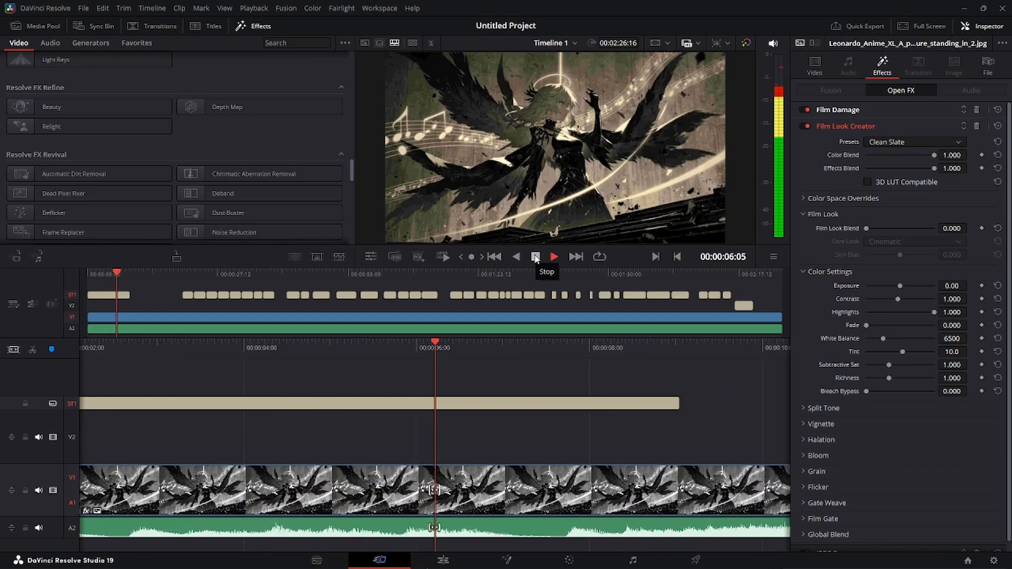
pyautogui.click(535, 256)
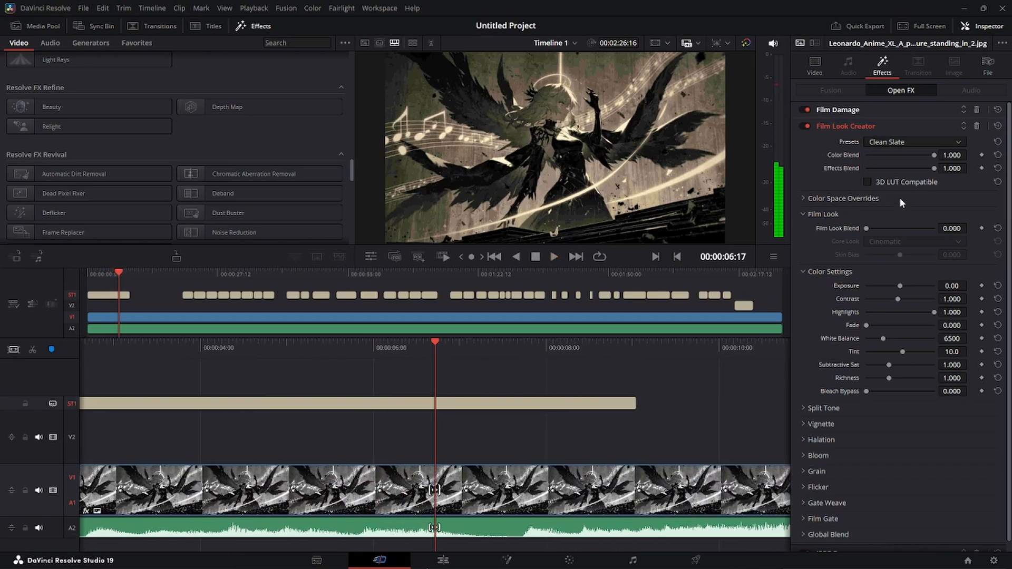
# Set the Film Look Creator preset to Default 35mm and play the timeline briefly to preview it.
pyautogui.click(889, 142)
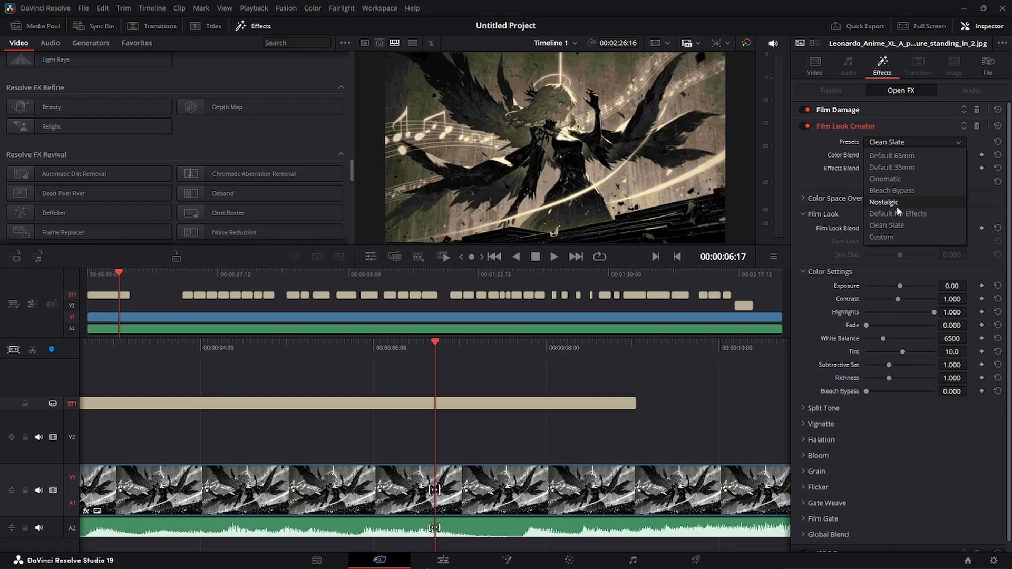
pyautogui.click(902, 168)
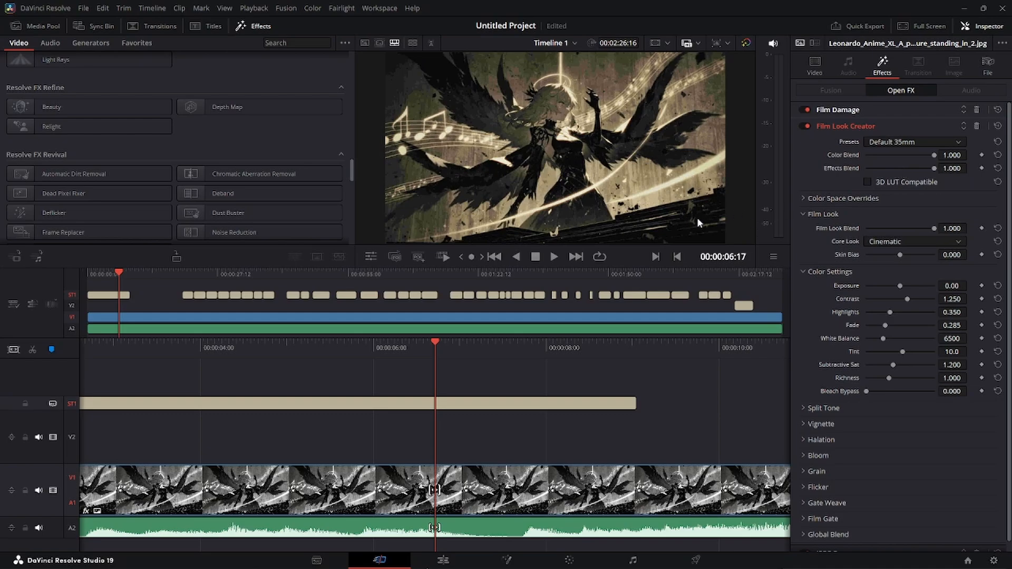
pyautogui.click(554, 256)
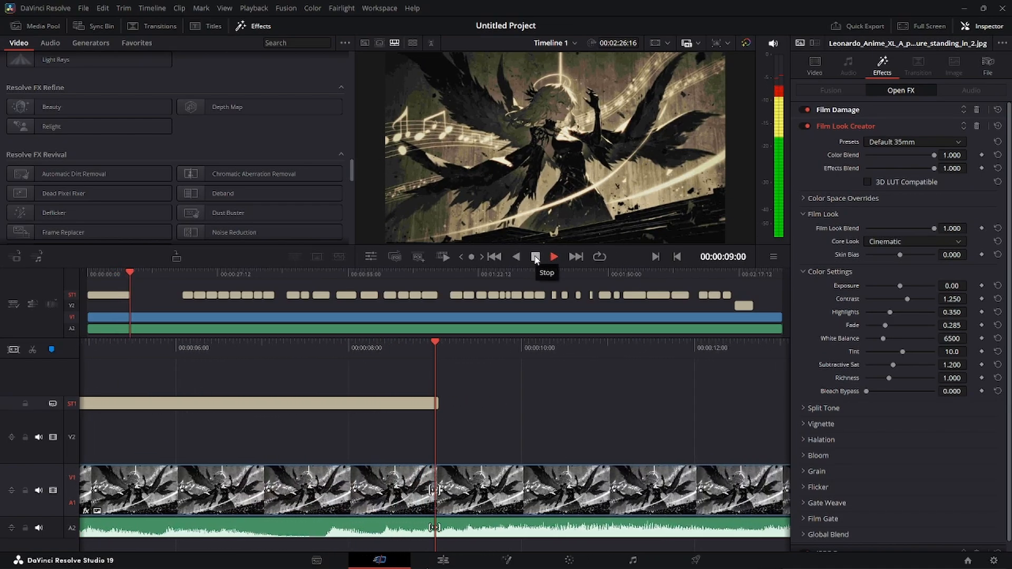
pyautogui.click(535, 257)
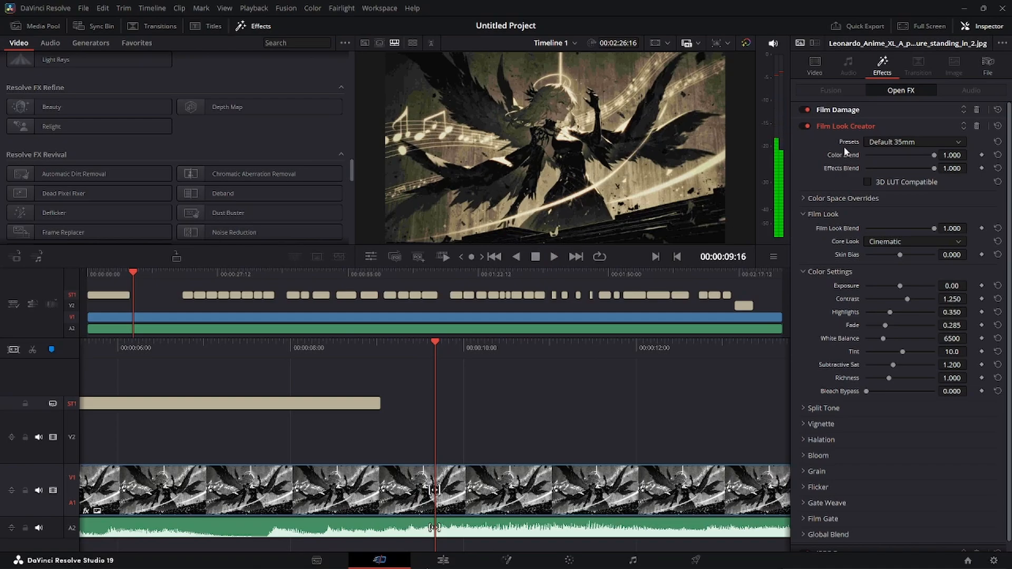
# Open the image clip's Film Damage settings and review the vignetting, dirt and scratch parameters.
pyautogui.click(850, 126)
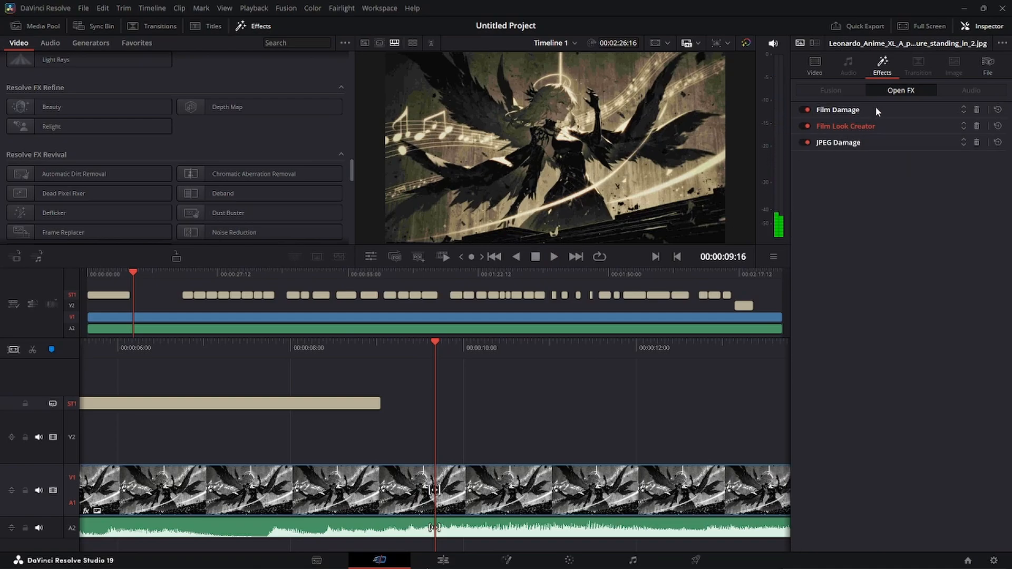
pyautogui.click(875, 108)
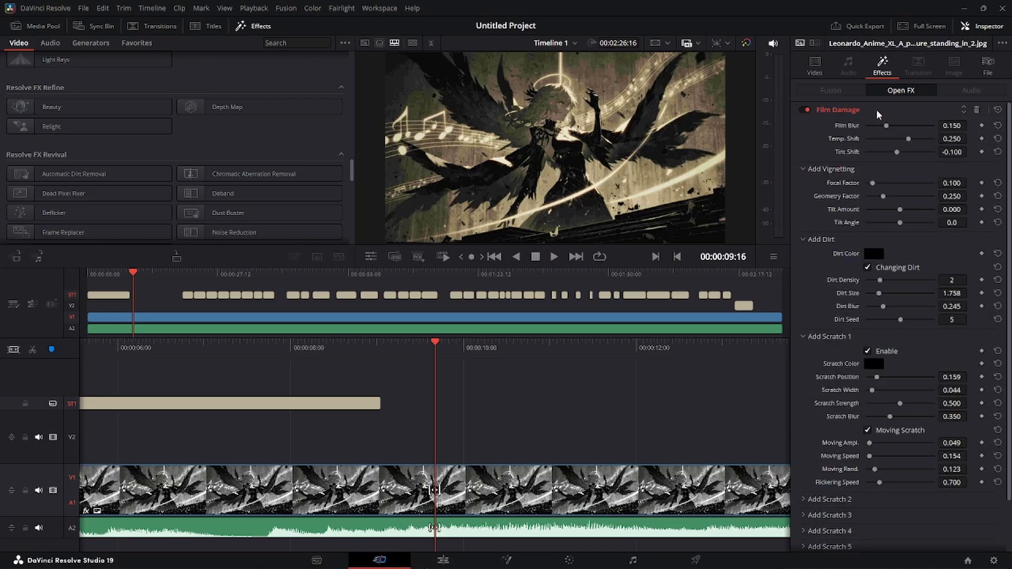
pyautogui.scroll(-1, 908, 185)
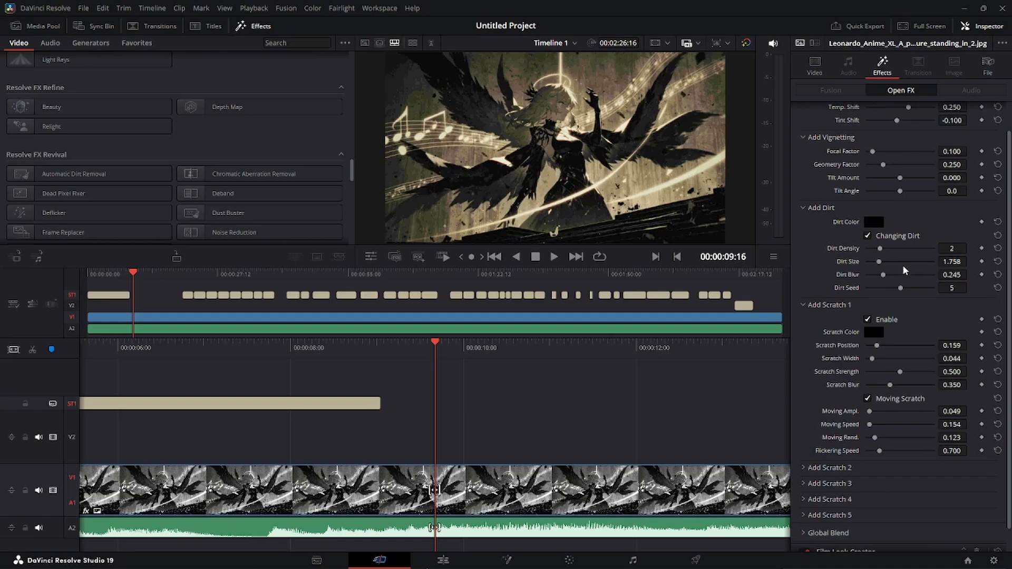
pyautogui.scroll(1, 904, 269)
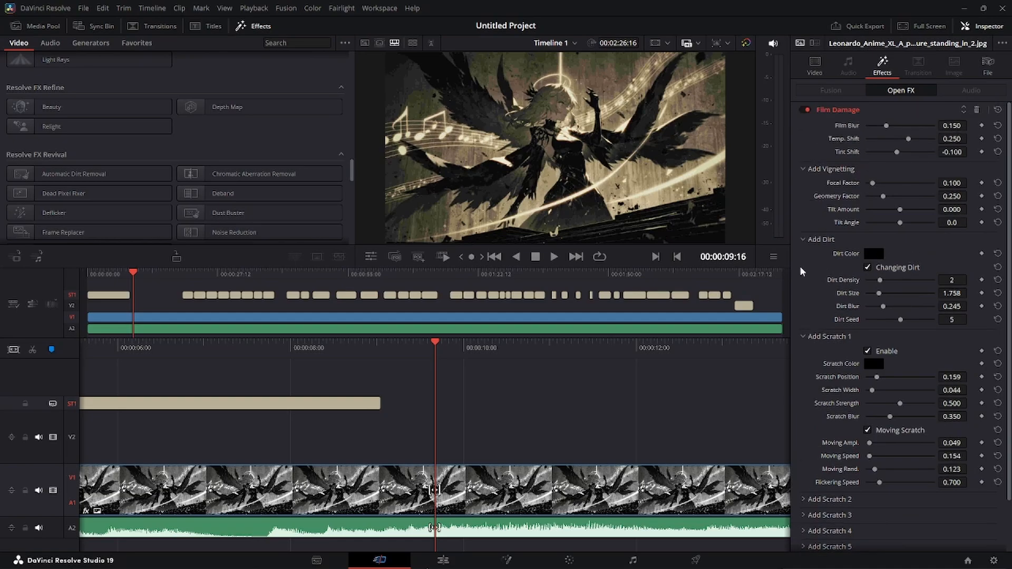
pyautogui.scroll(-1, 823, 244)
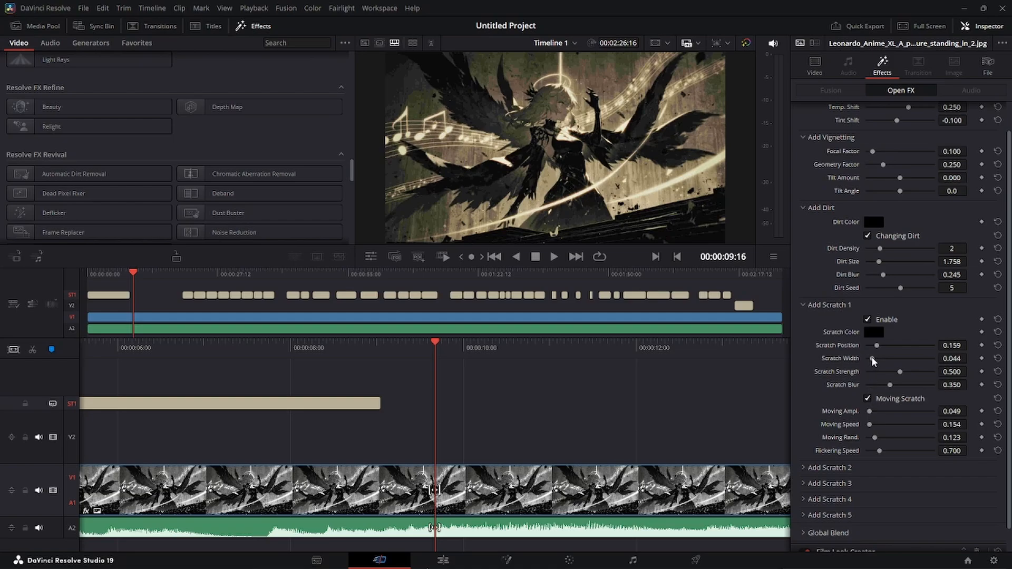
# Try a Scratch 1 width of 0.066 in Film Damage and play the clip to preview it.
pyautogui.moveTo(872, 359); pyautogui.dragTo(877, 361)
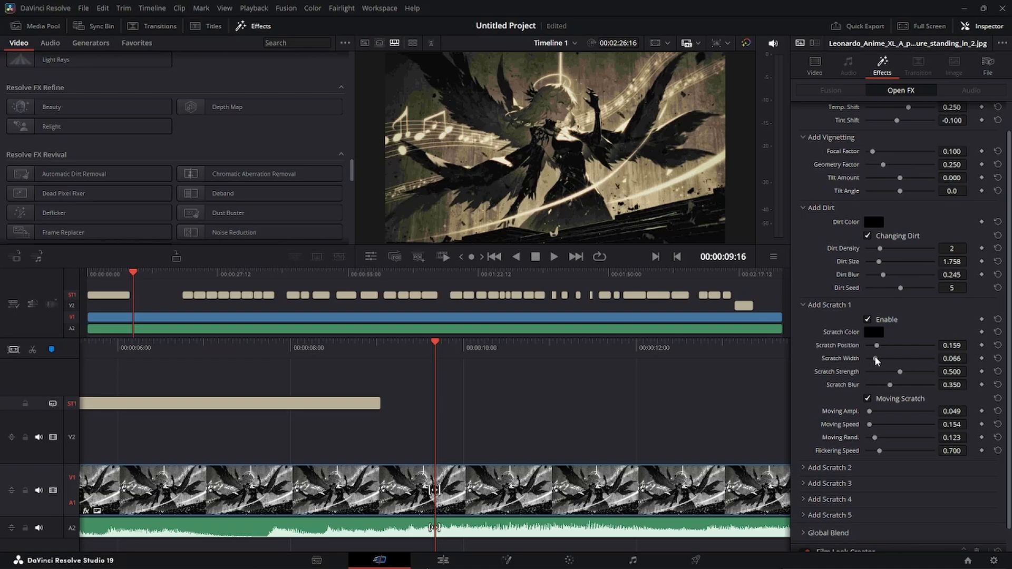
pyautogui.click(554, 256)
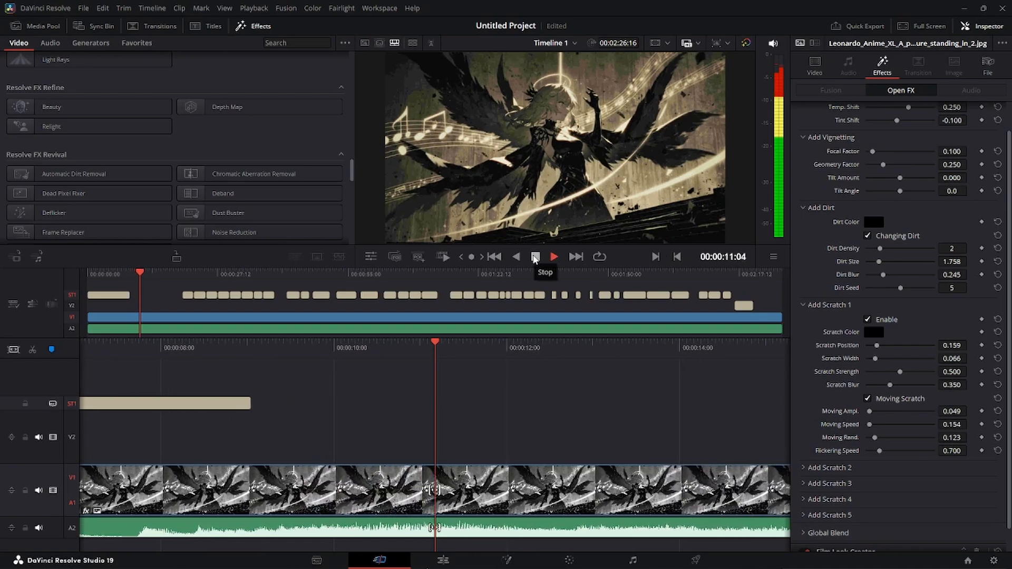
pyautogui.click(534, 258)
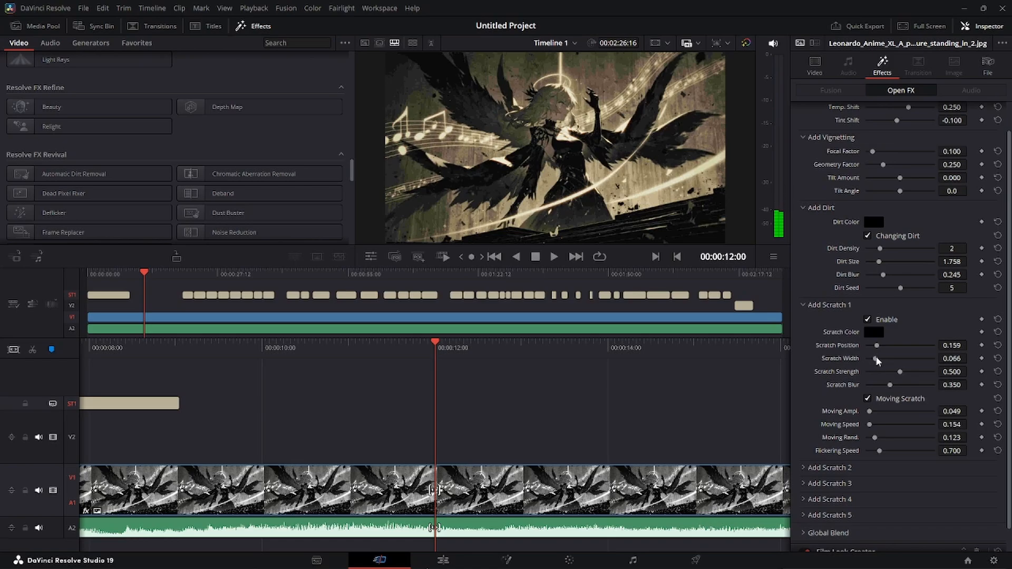
# Set the Film Damage Scratch 1 width to 0.109, preview it by playing the clip, and collapse the effect's settings.
pyautogui.moveTo(876, 359); pyautogui.dragTo(884, 362)
pyautogui.click(554, 257)
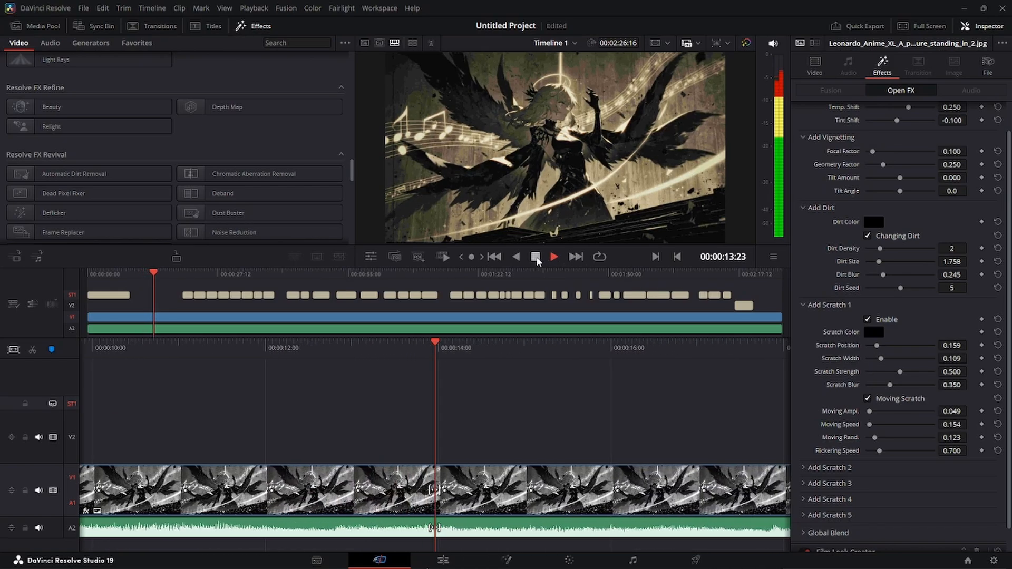
pyautogui.click(535, 257)
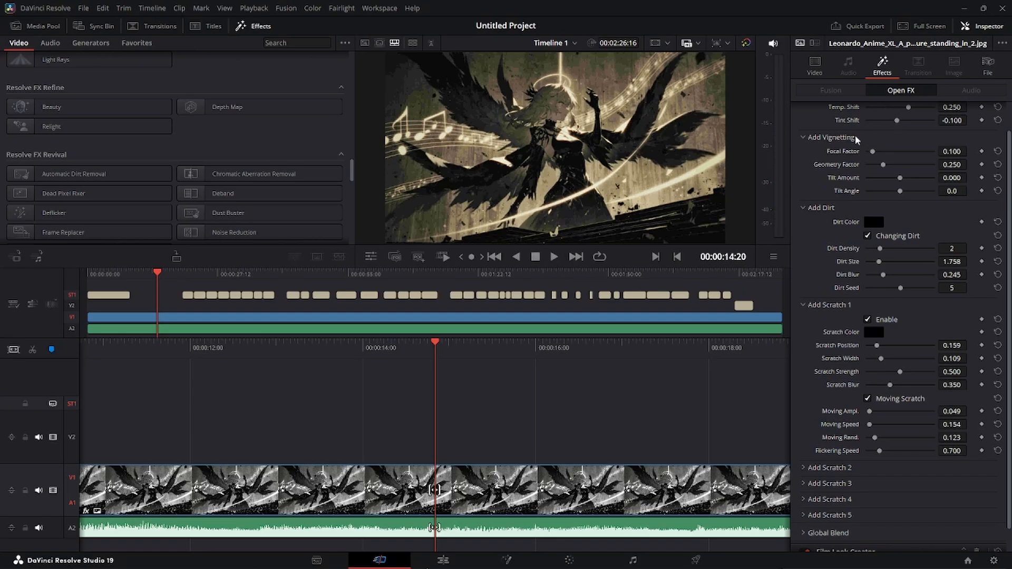
pyautogui.scroll(2, 855, 148)
pyautogui.click(881, 111)
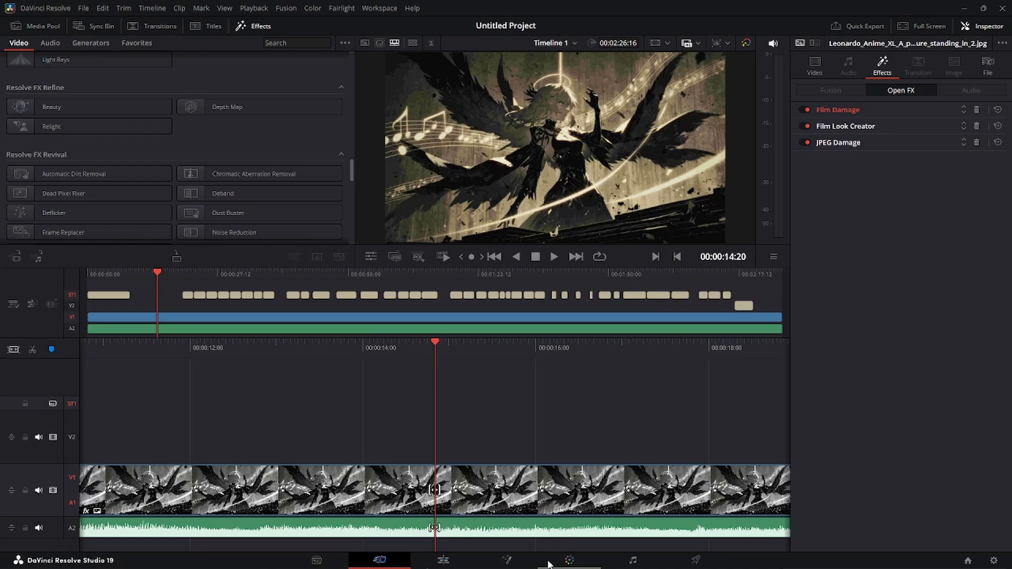
# Switch to the Deliver page, choose the Music render preset and name the output file Cut from Silence.
pyautogui.click(696, 561)
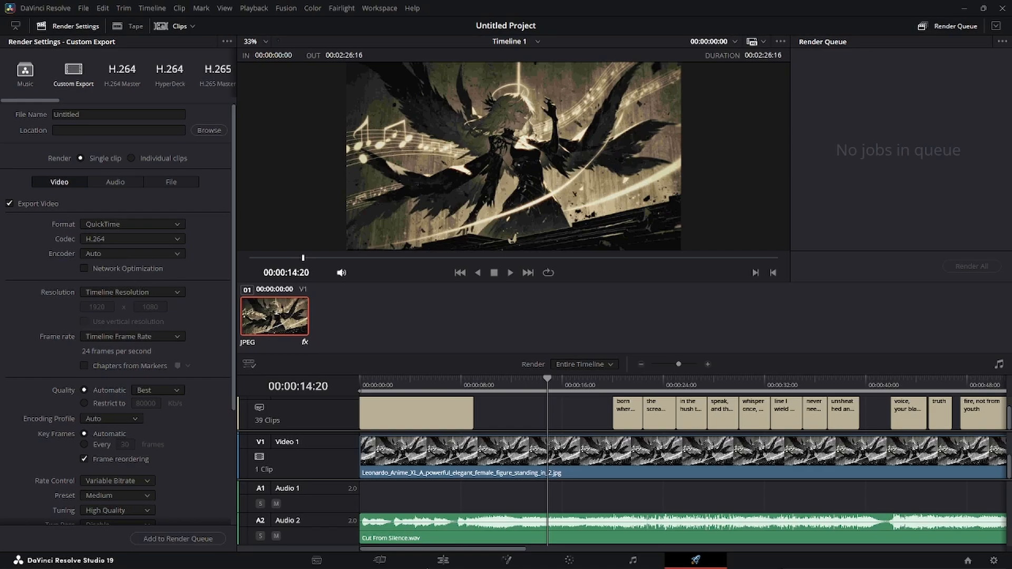
pyautogui.click(25, 72)
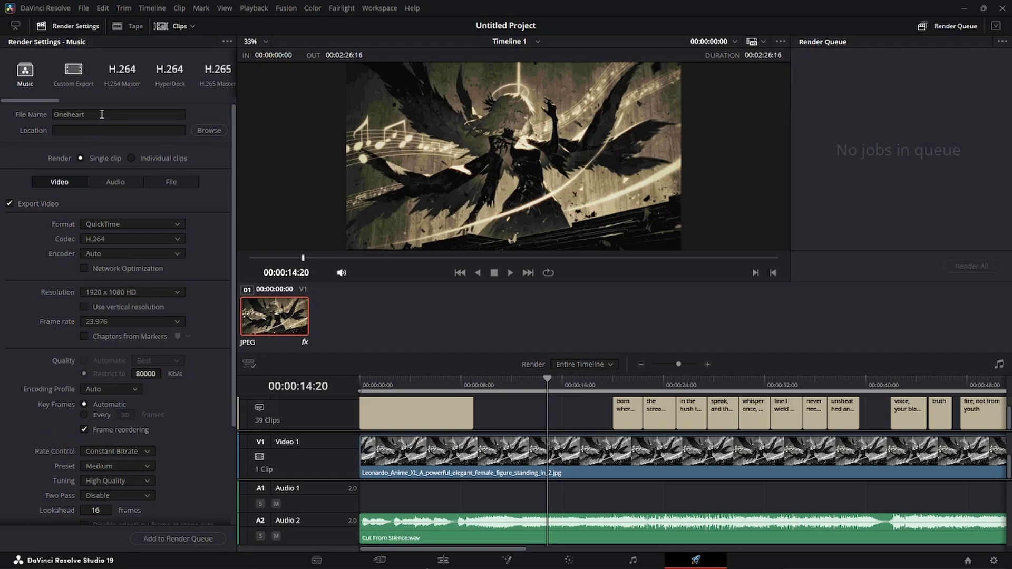
pyautogui.doubleClick(54, 113)
pyautogui.write('Cut from Silence')
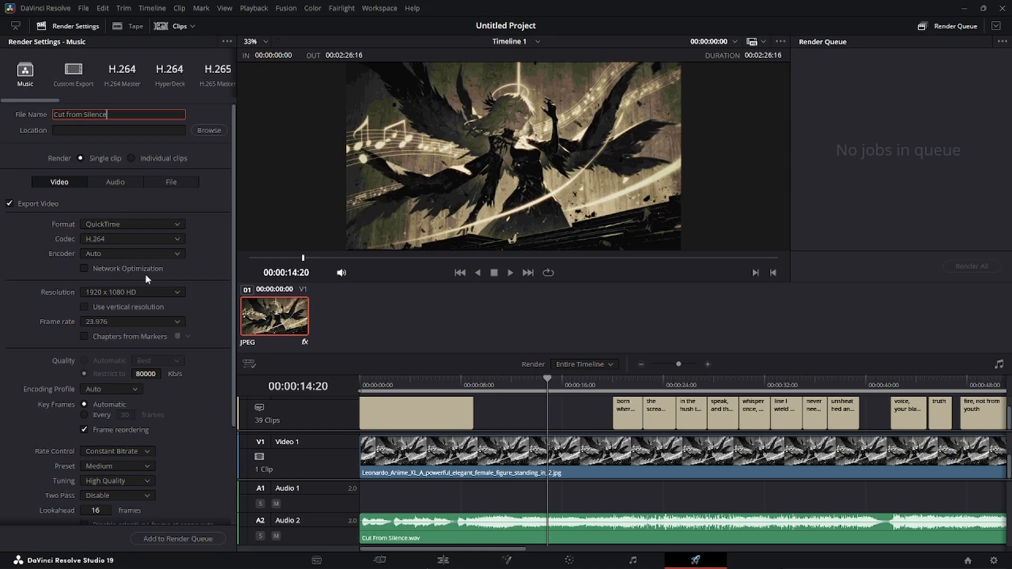
# Expand the render's subtitle settings and choose Burn into video as the subtitle export format.
pyautogui.scroll(-2, 146, 277)
pyautogui.scroll(-2, 137, 275)
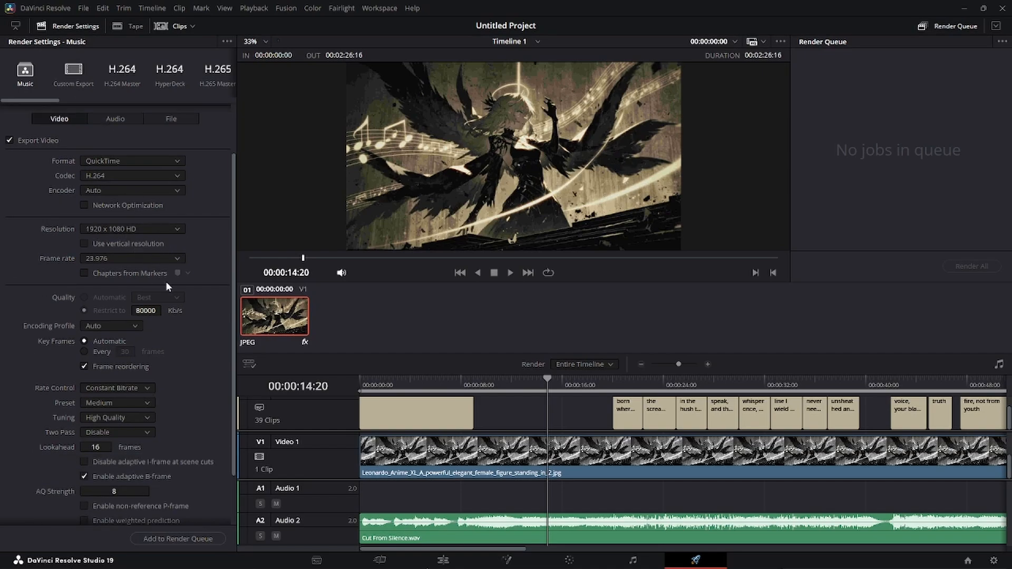
pyautogui.scroll(-2, 196, 361)
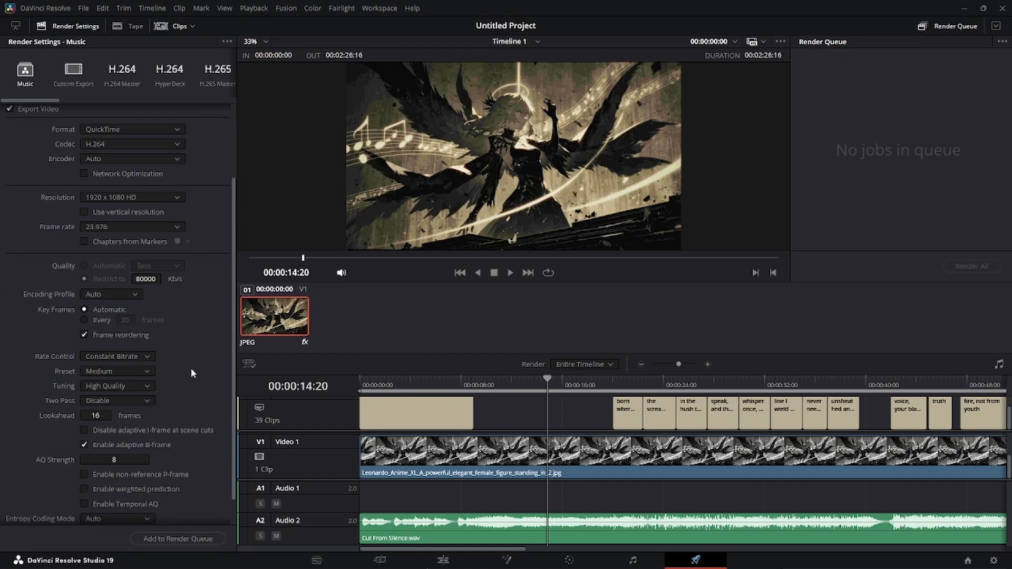
pyautogui.scroll(-2, 191, 369)
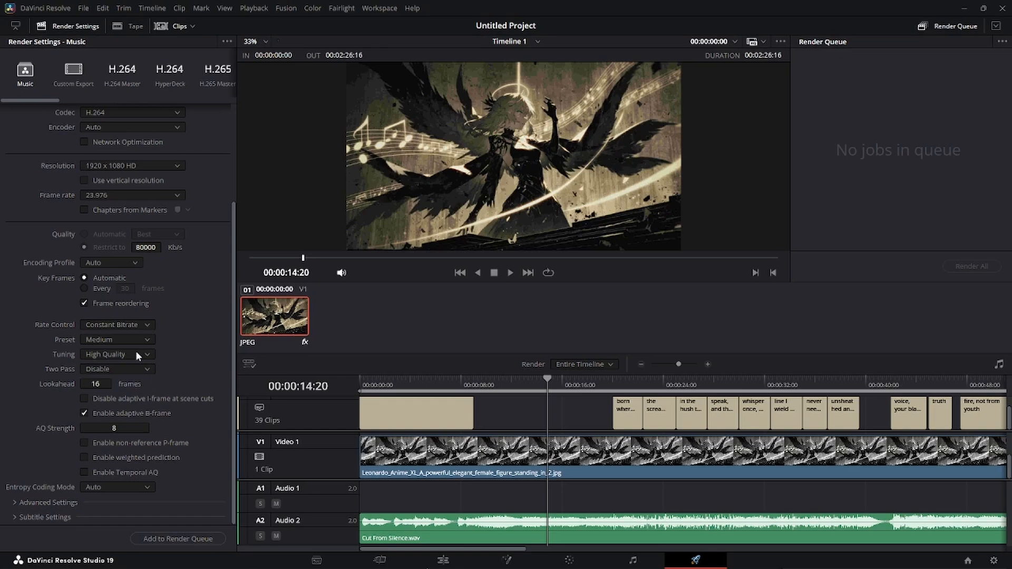
pyautogui.click(31, 517)
pyautogui.scroll(-2, 67, 519)
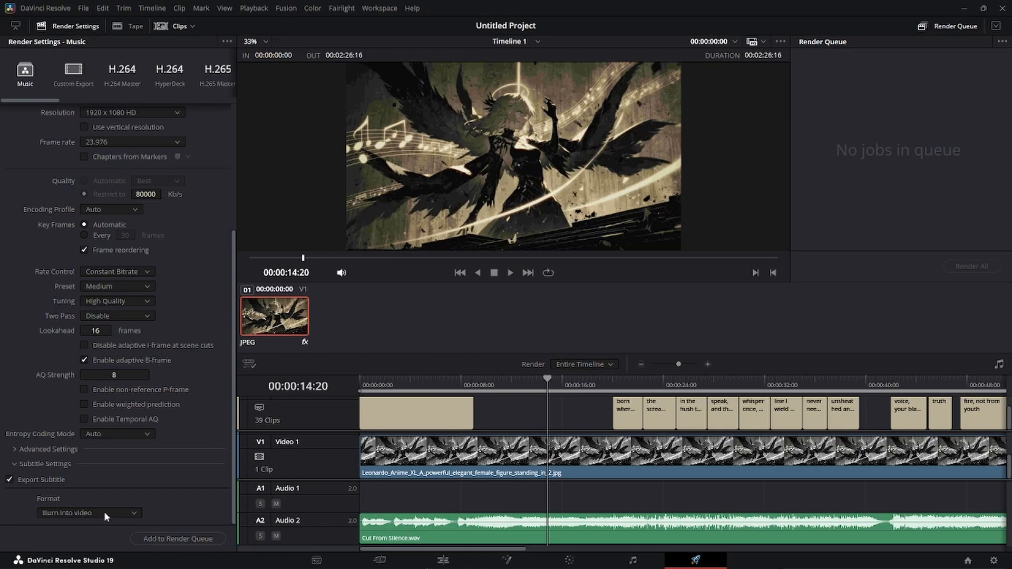
pyautogui.click(125, 514)
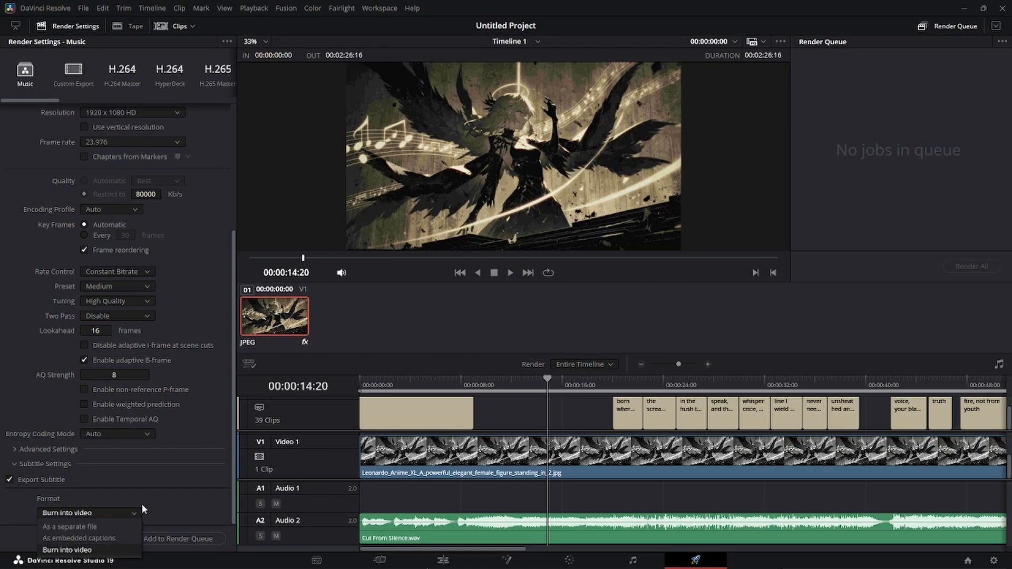
pyautogui.click(88, 551)
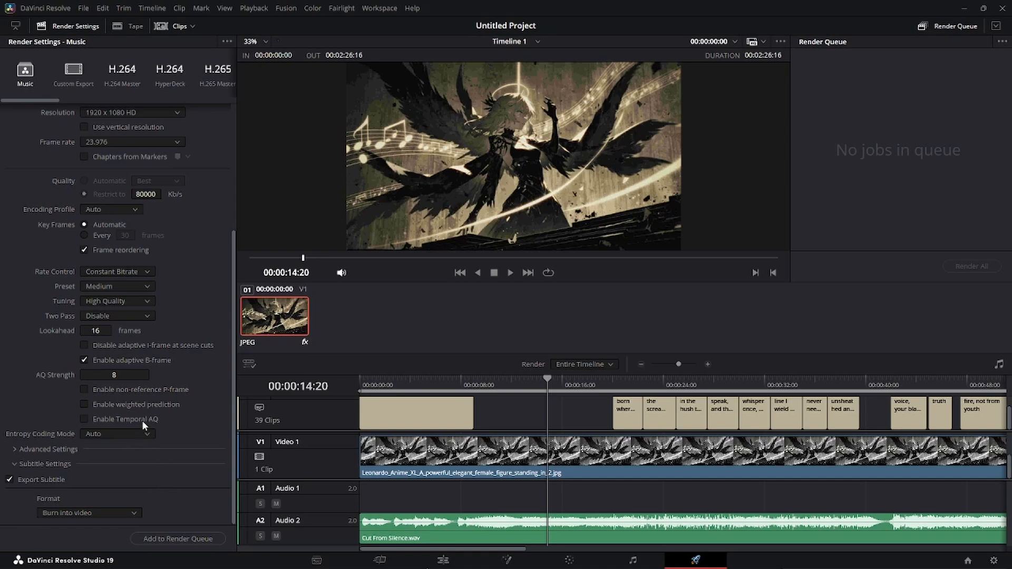
# Add the export to the render queue with the Final folder on the Desktop as destination, and render all jobs.
pyautogui.scroll(1, 142, 421)
pyautogui.scroll(3, 173, 382)
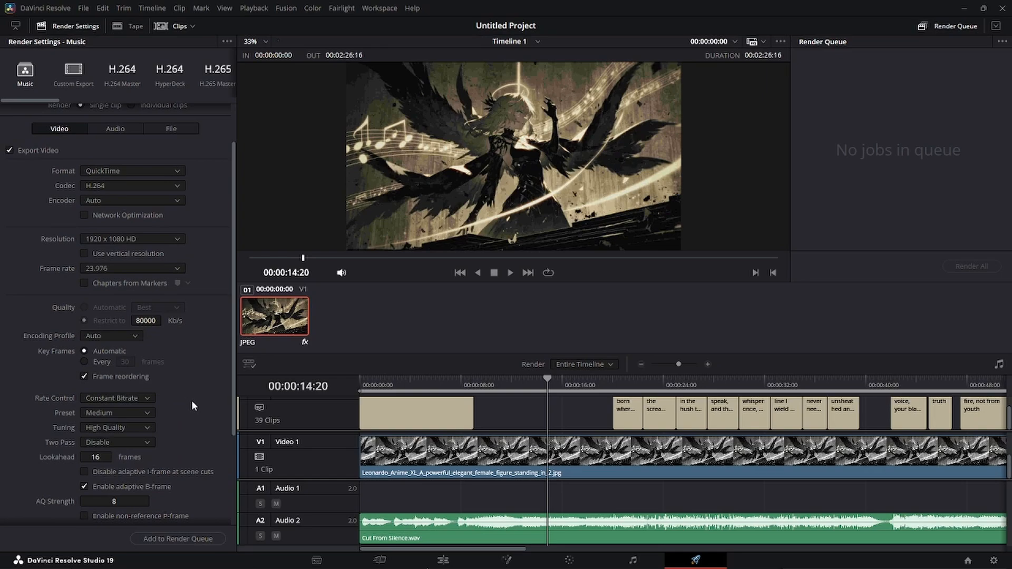
pyautogui.scroll(1, 200, 384)
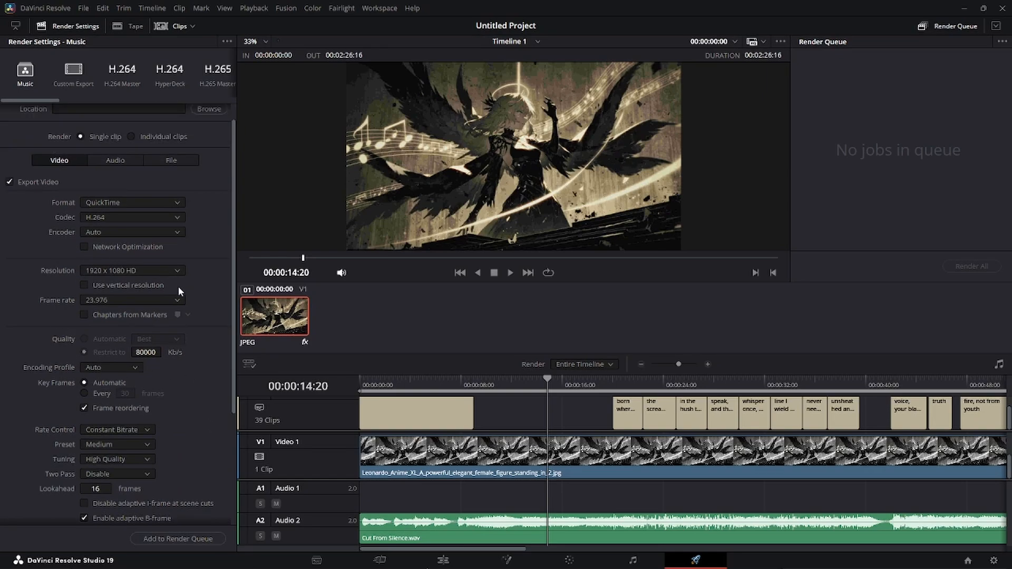
pyautogui.scroll(1, 178, 316)
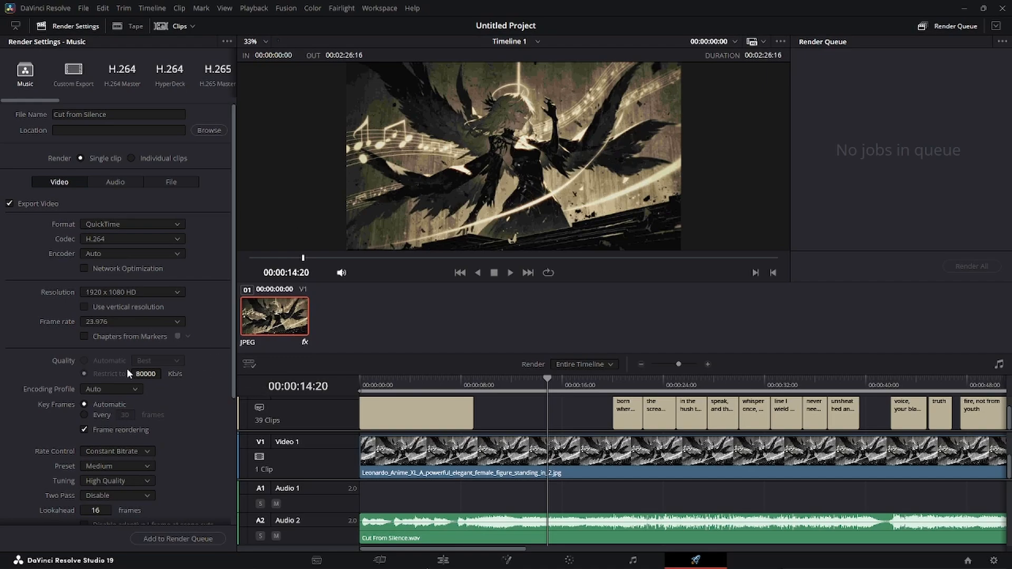
pyautogui.click(163, 536)
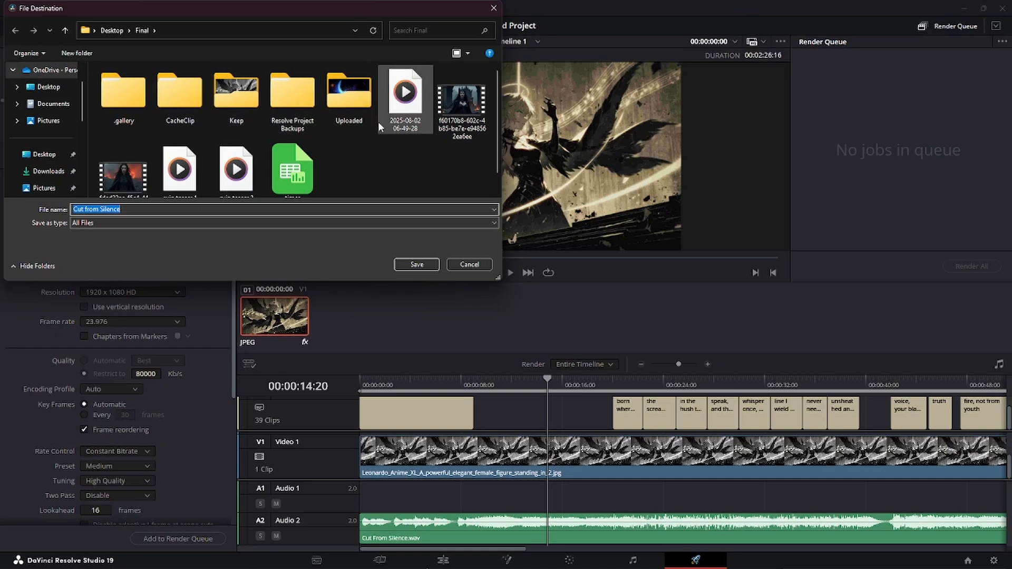
pyautogui.scroll(-1, 295, 169)
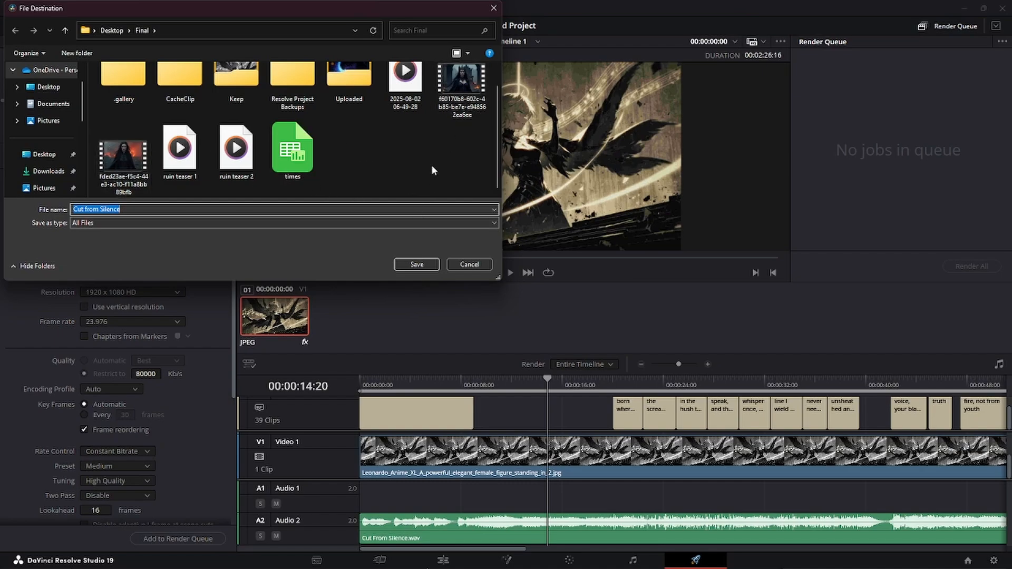
pyautogui.click(409, 262)
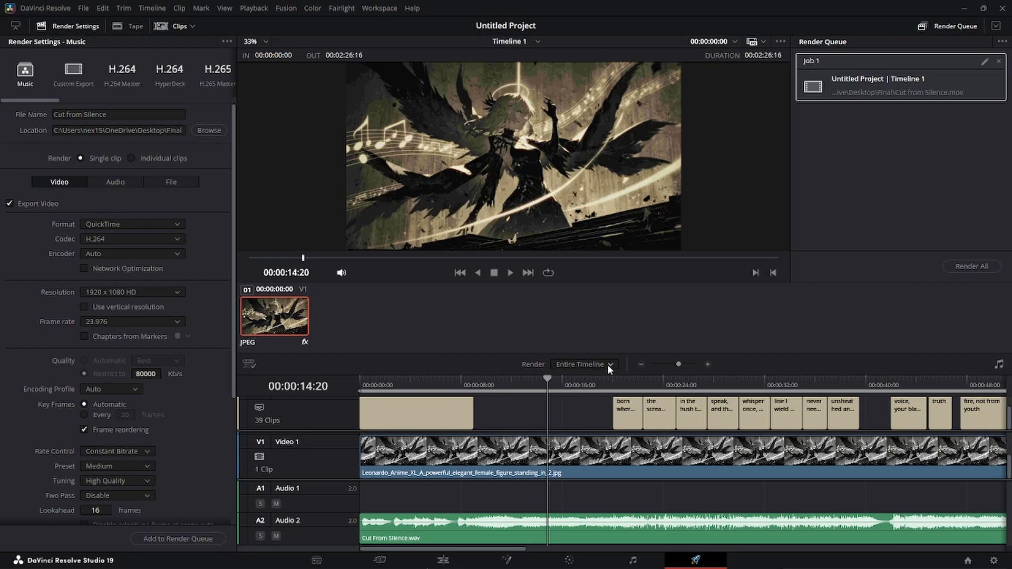
pyautogui.click(971, 267)
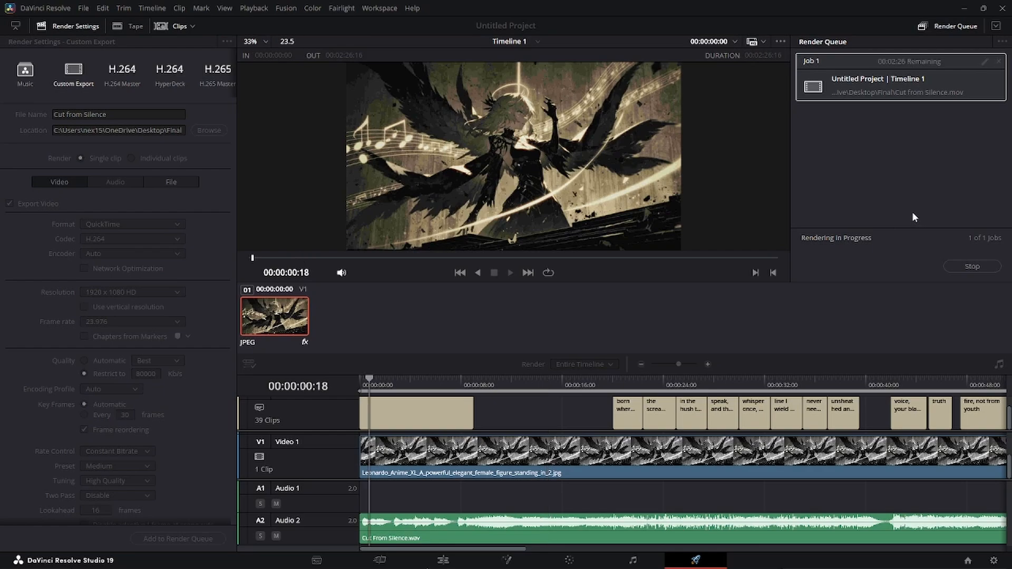